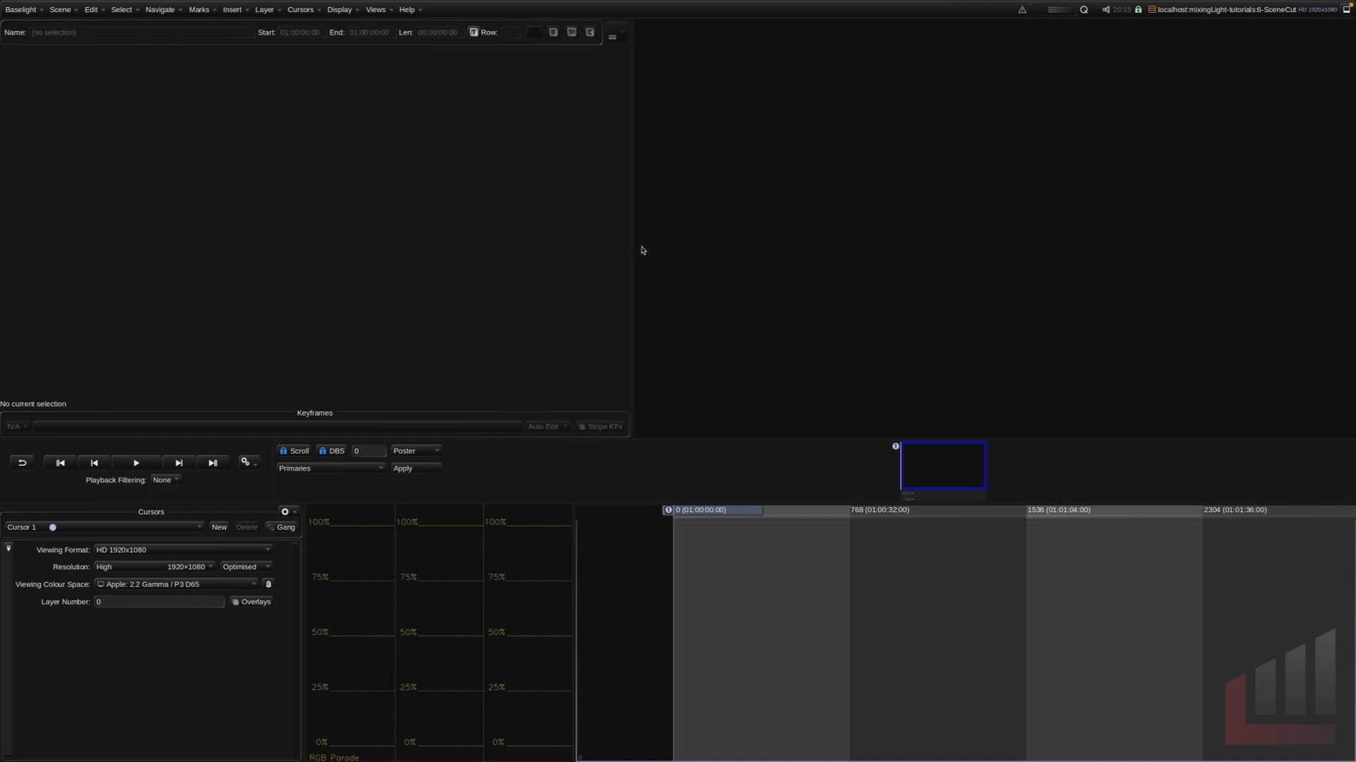
- Insert MotherDied_SceneDetect_001.mov at the cursor from FLUX Manage, changing the scene's container to /Volumes/NLO-Data, and move the playhead to frame 1481
click(378, 10)
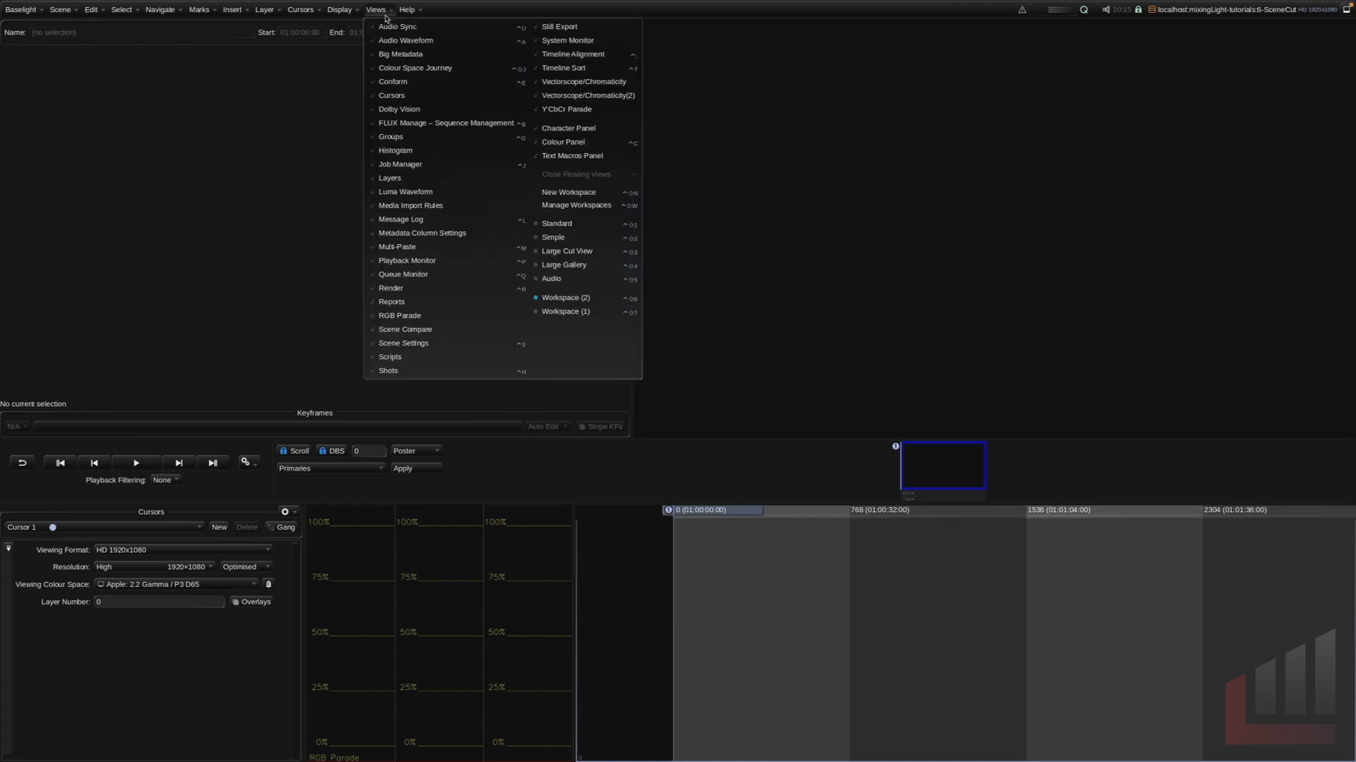
click(469, 125)
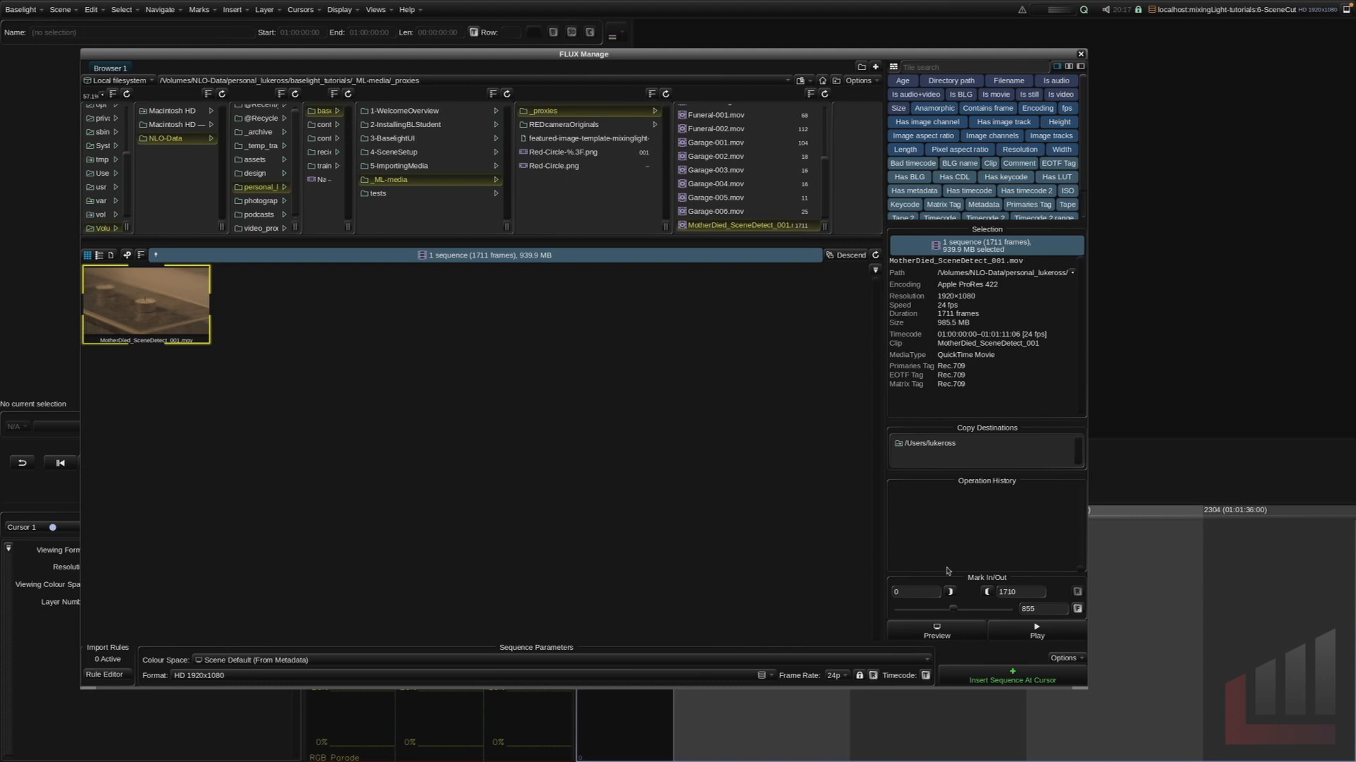
click(1003, 681)
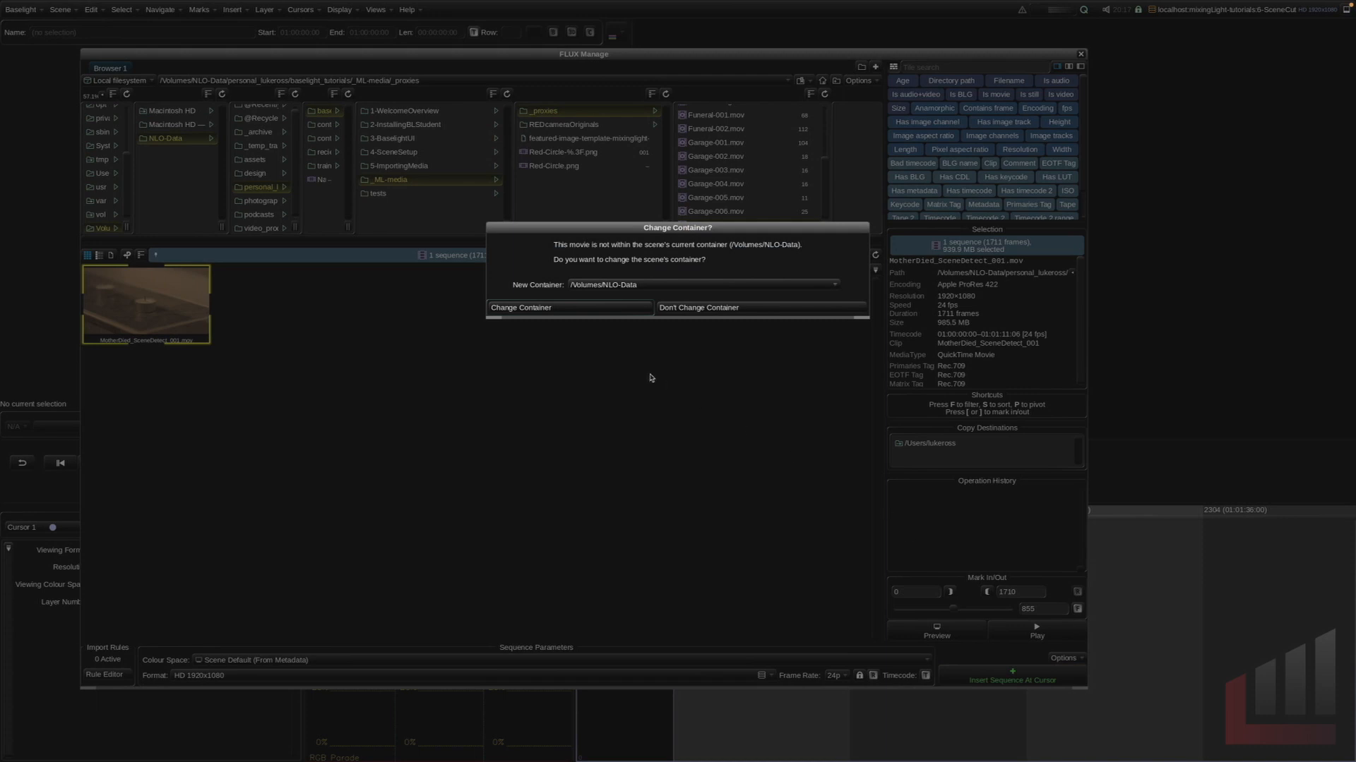
click(606, 311)
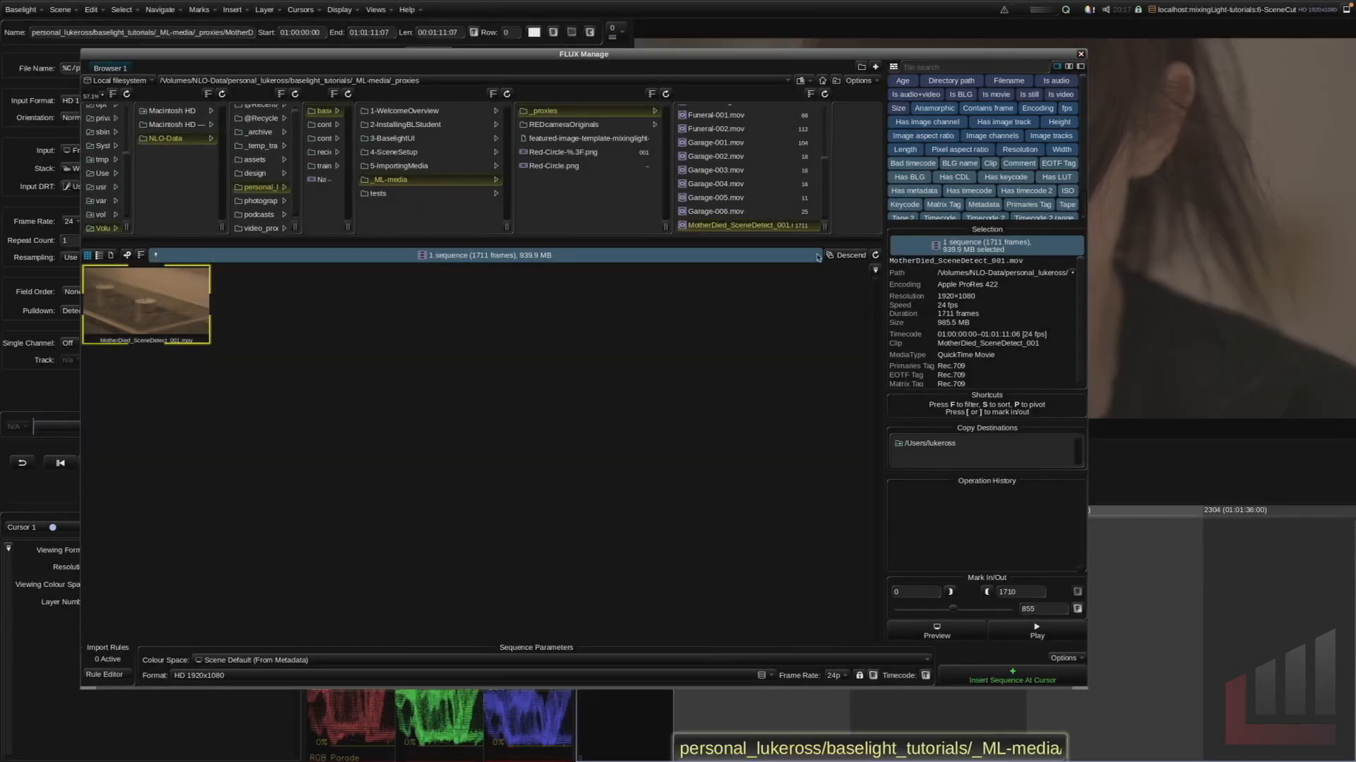
click(1083, 54)
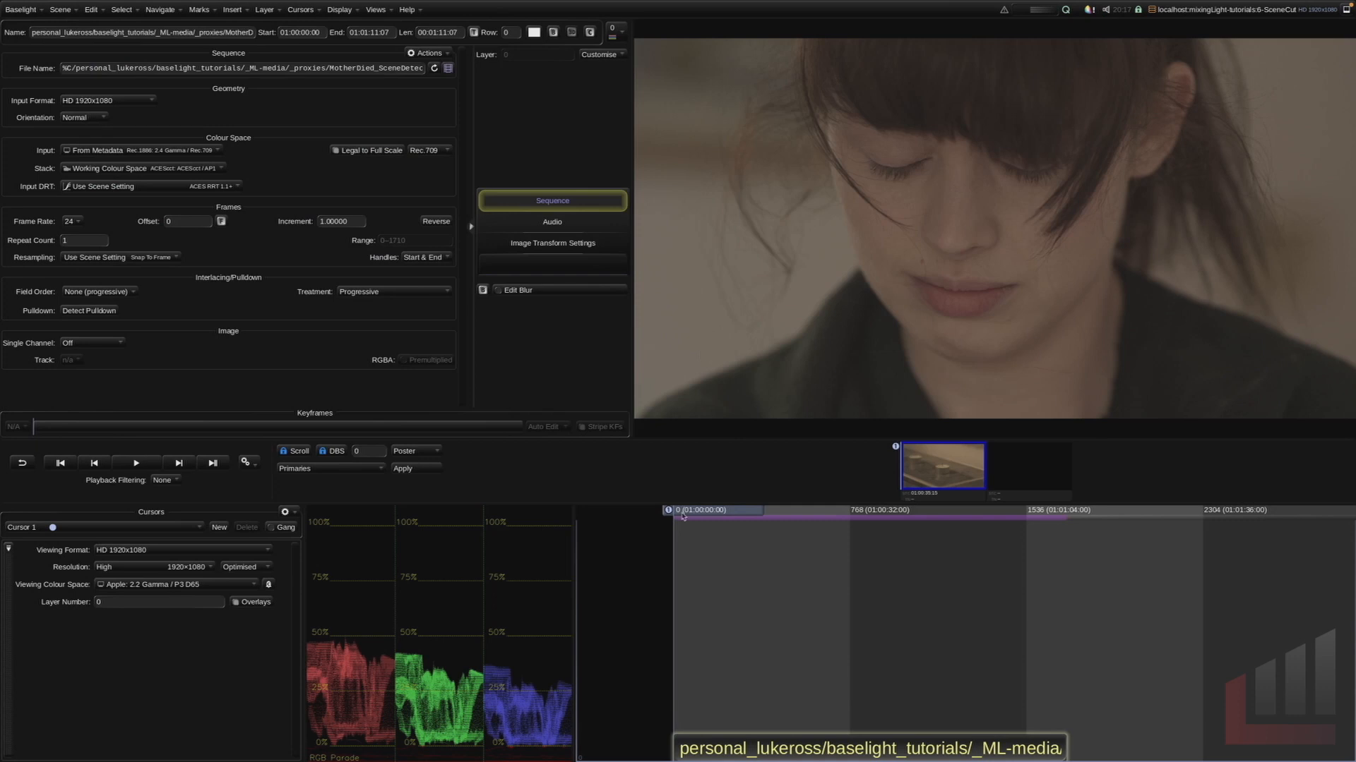
drag(699, 516, 1049, 510)
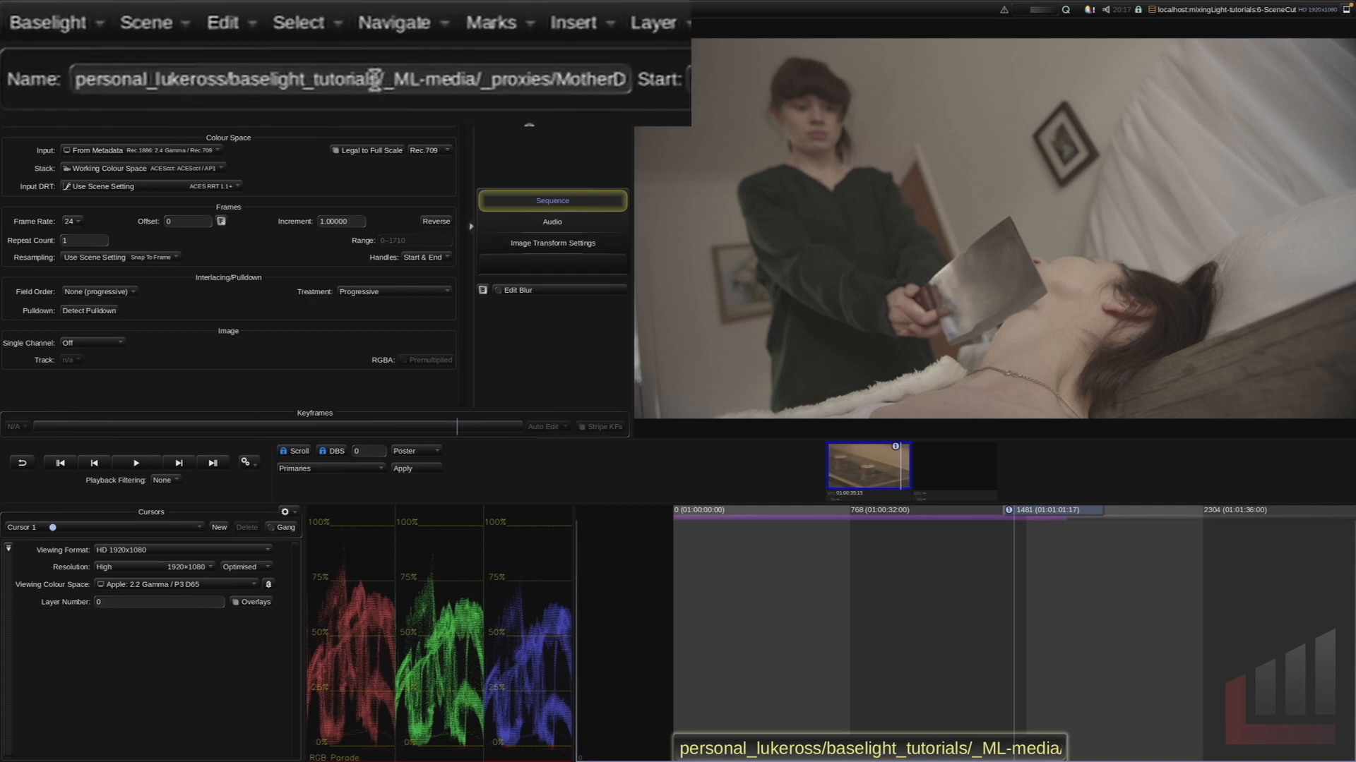
- In the Shots view, replace the clip's strip name with the %W template and substitute it with shot metadata
drag(78, 79, 540, 70)
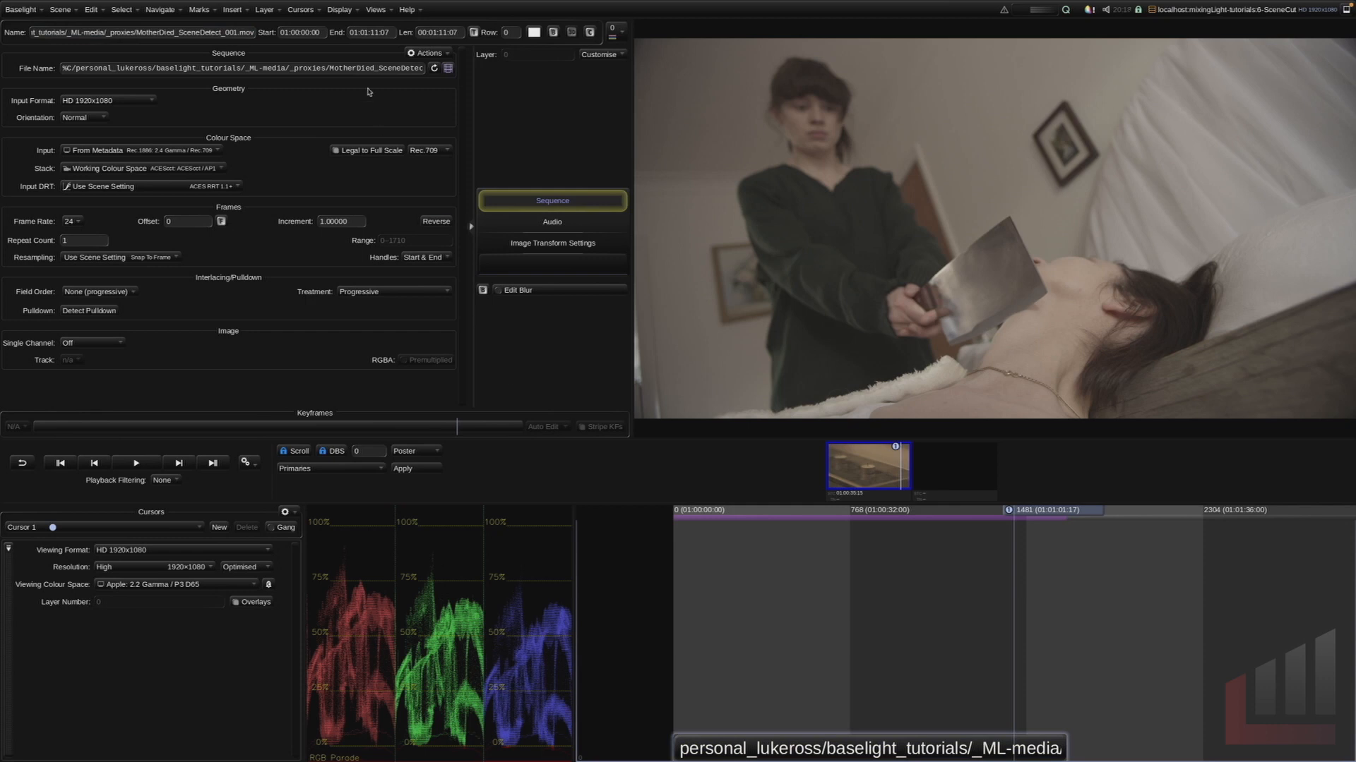
click(375, 9)
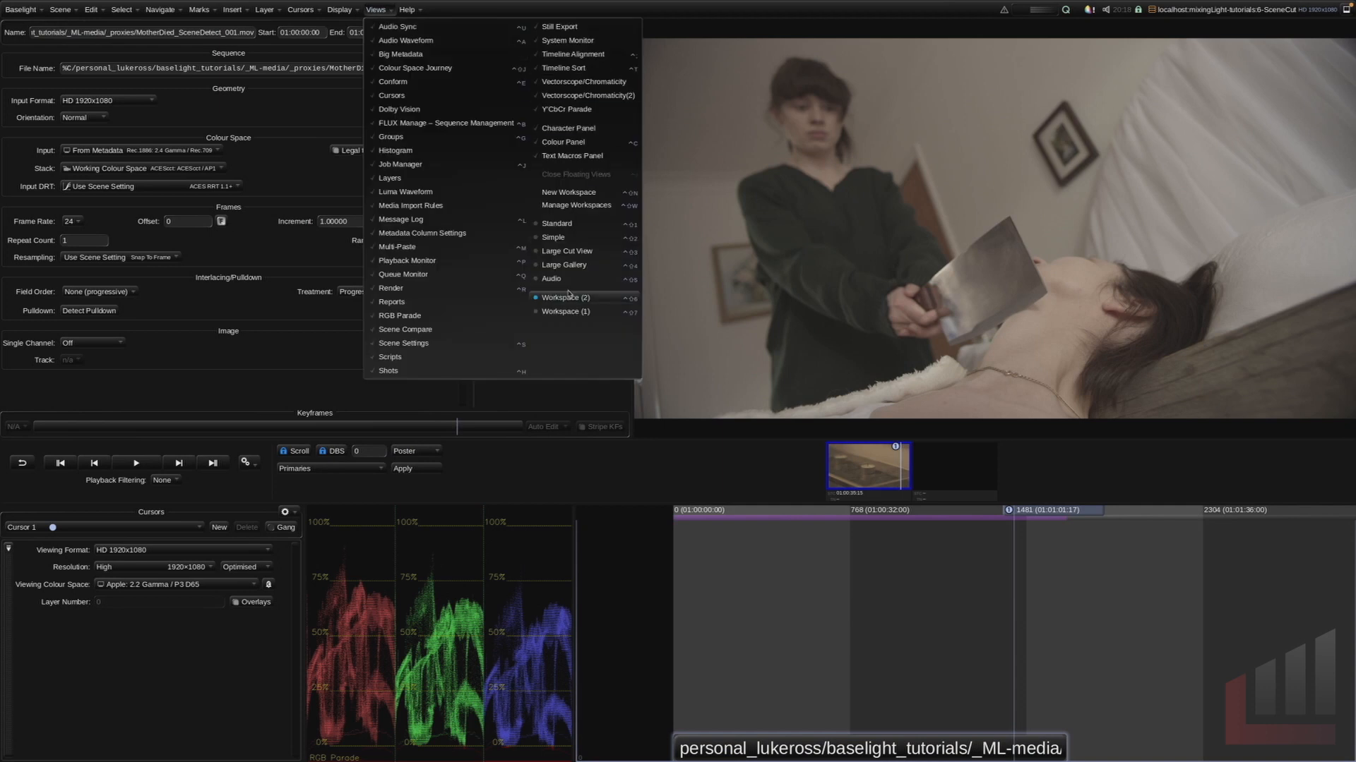
click(484, 370)
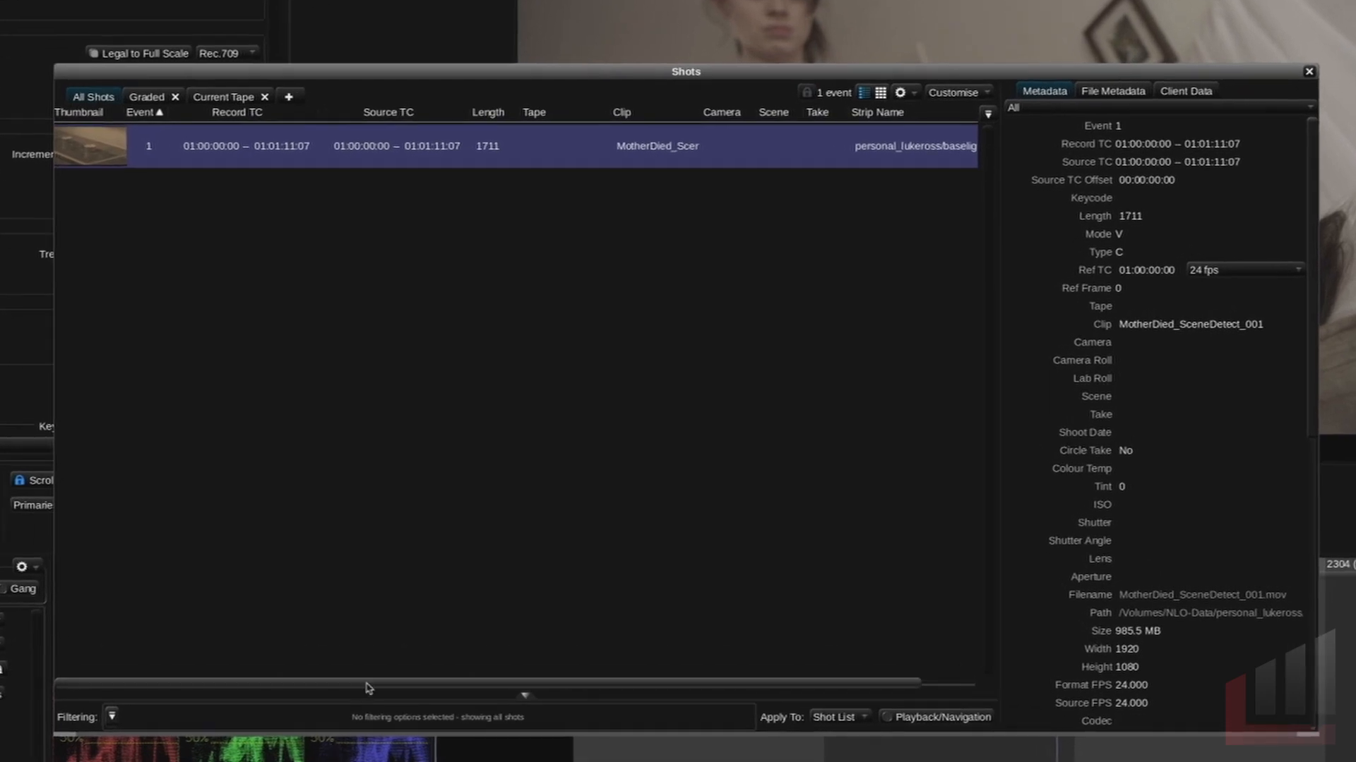
drag(423, 684, 726, 683)
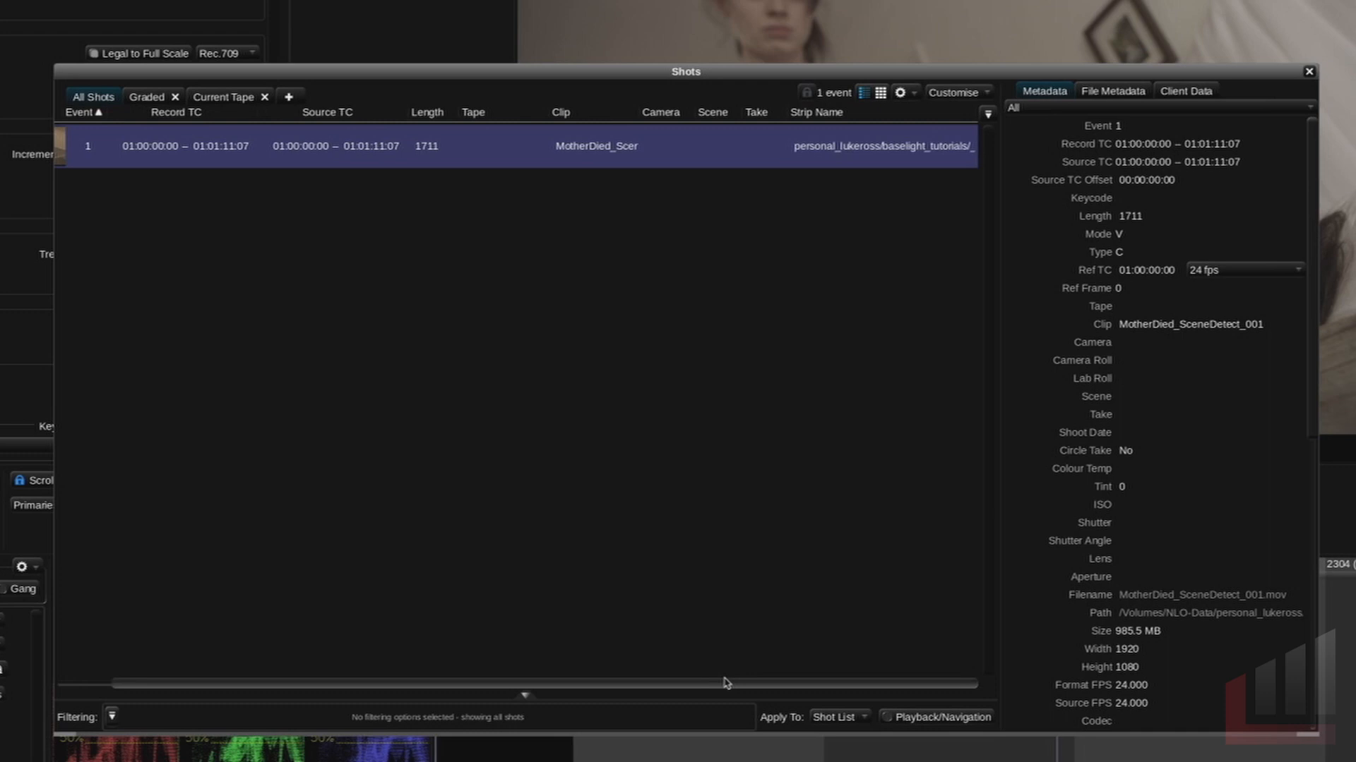
double_click(834, 145)
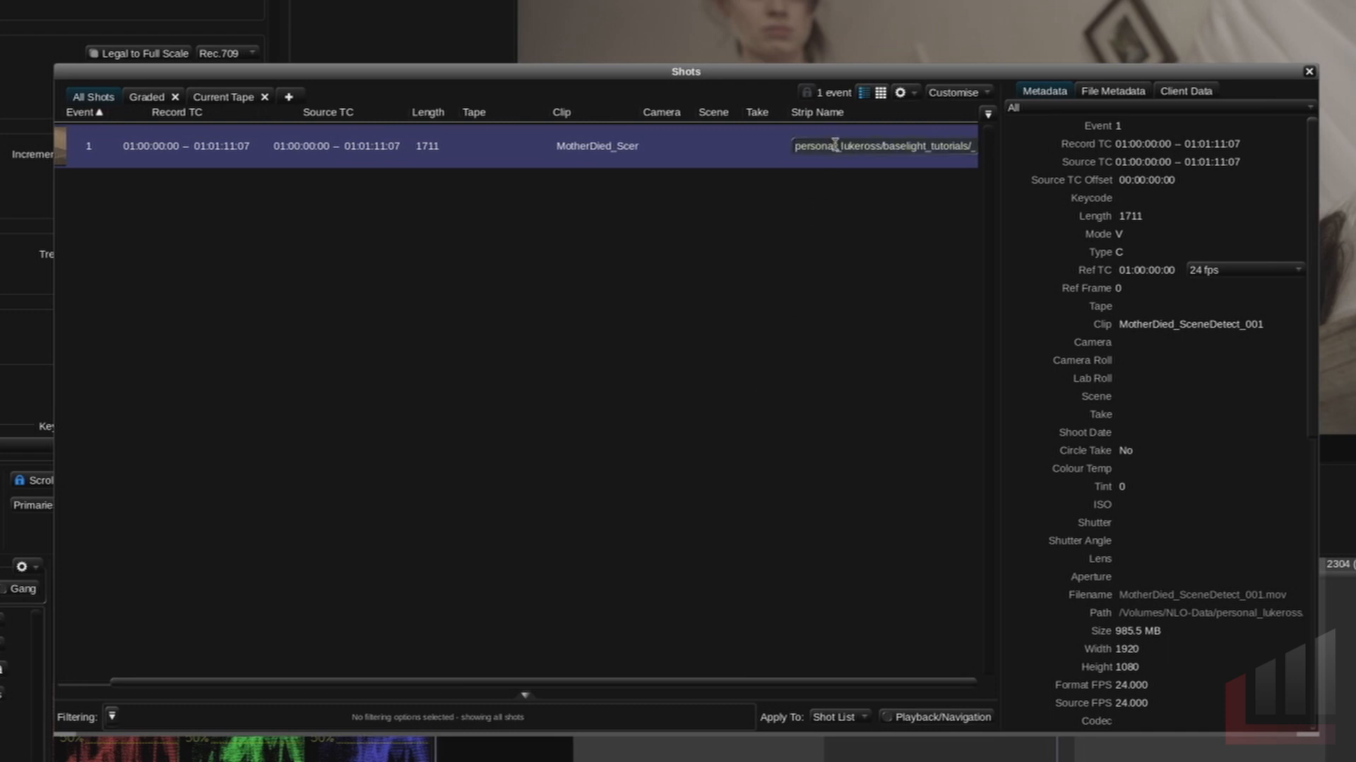
triple_click(834, 144)
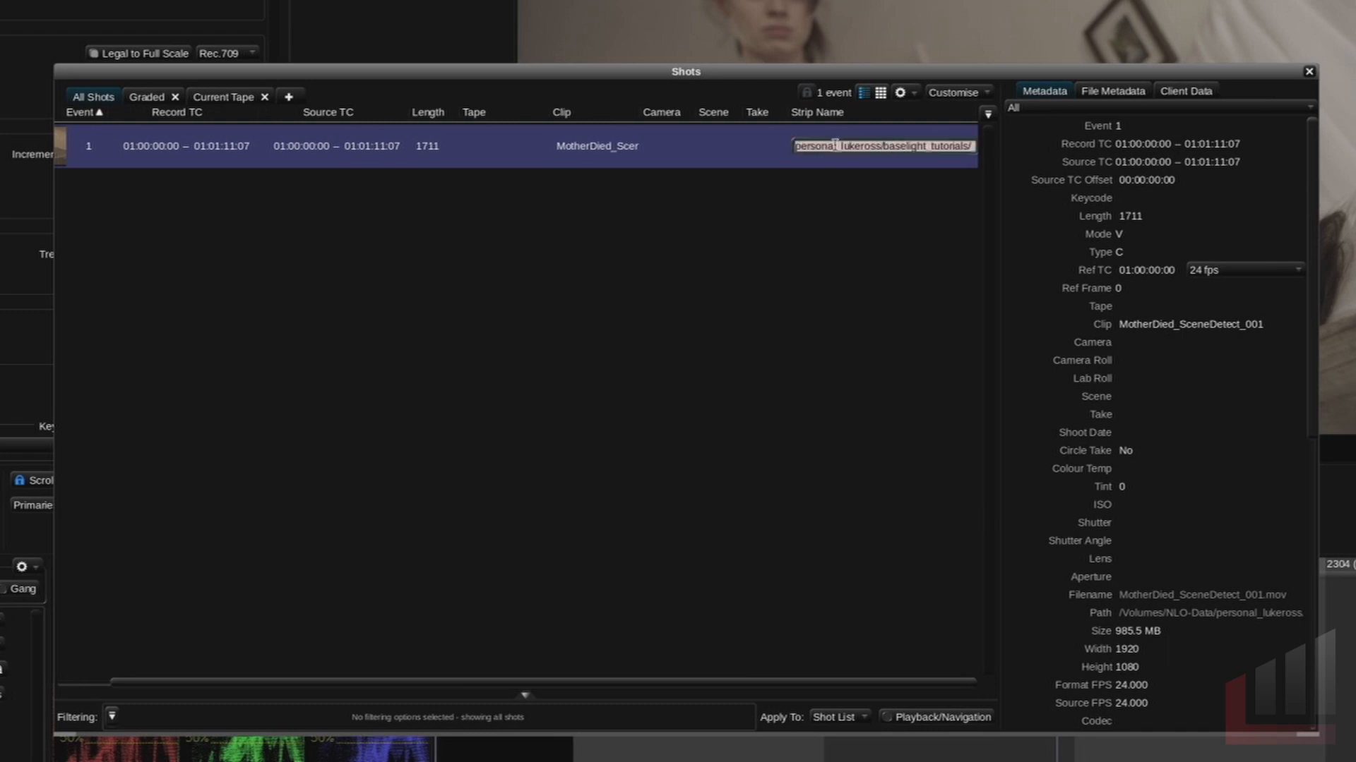
text(%W)
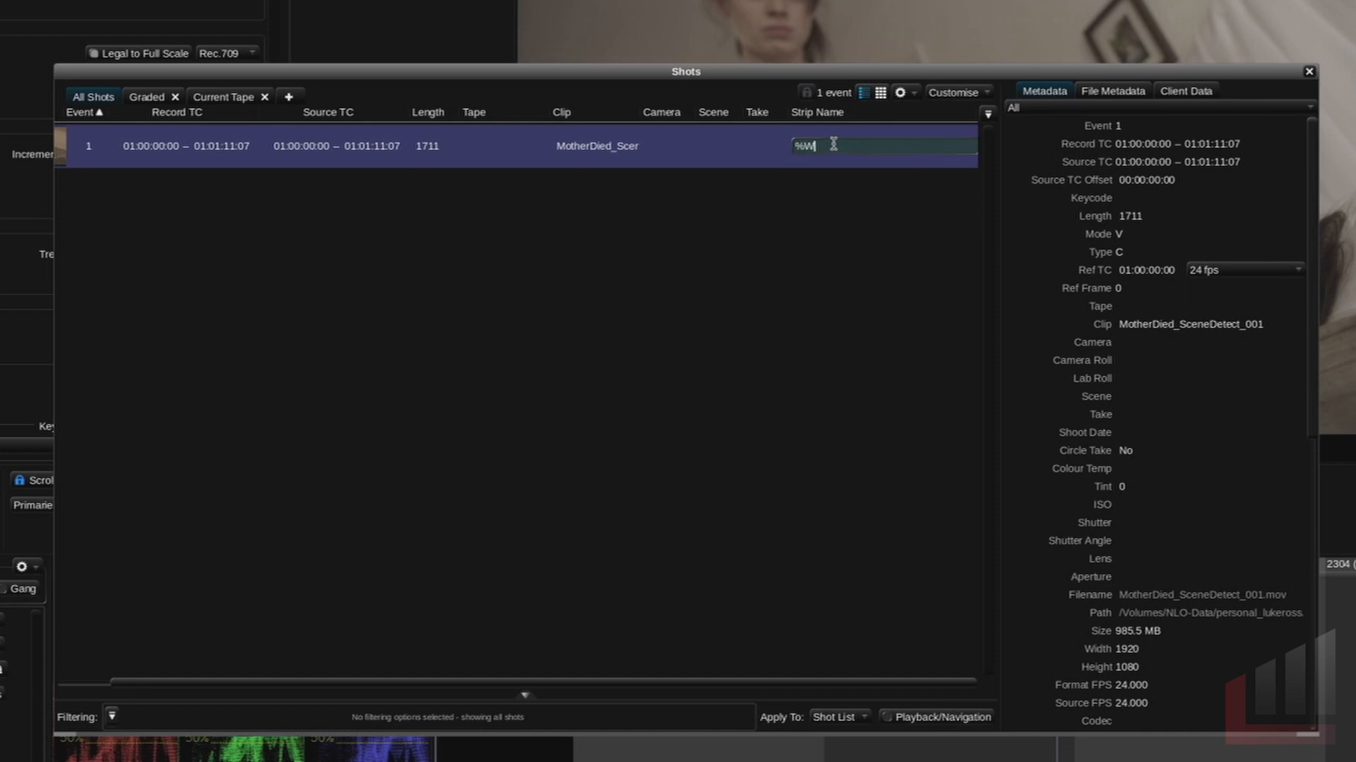
key(Return)
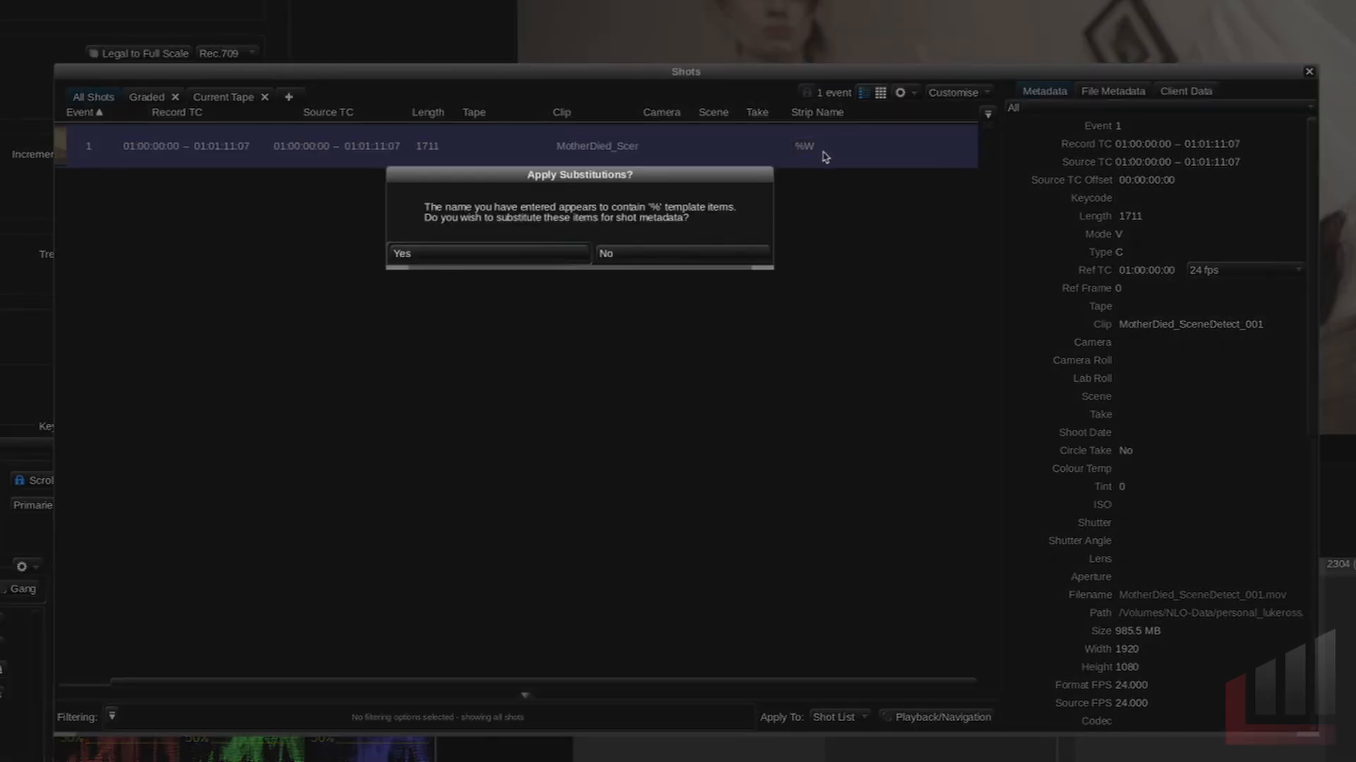
click(436, 256)
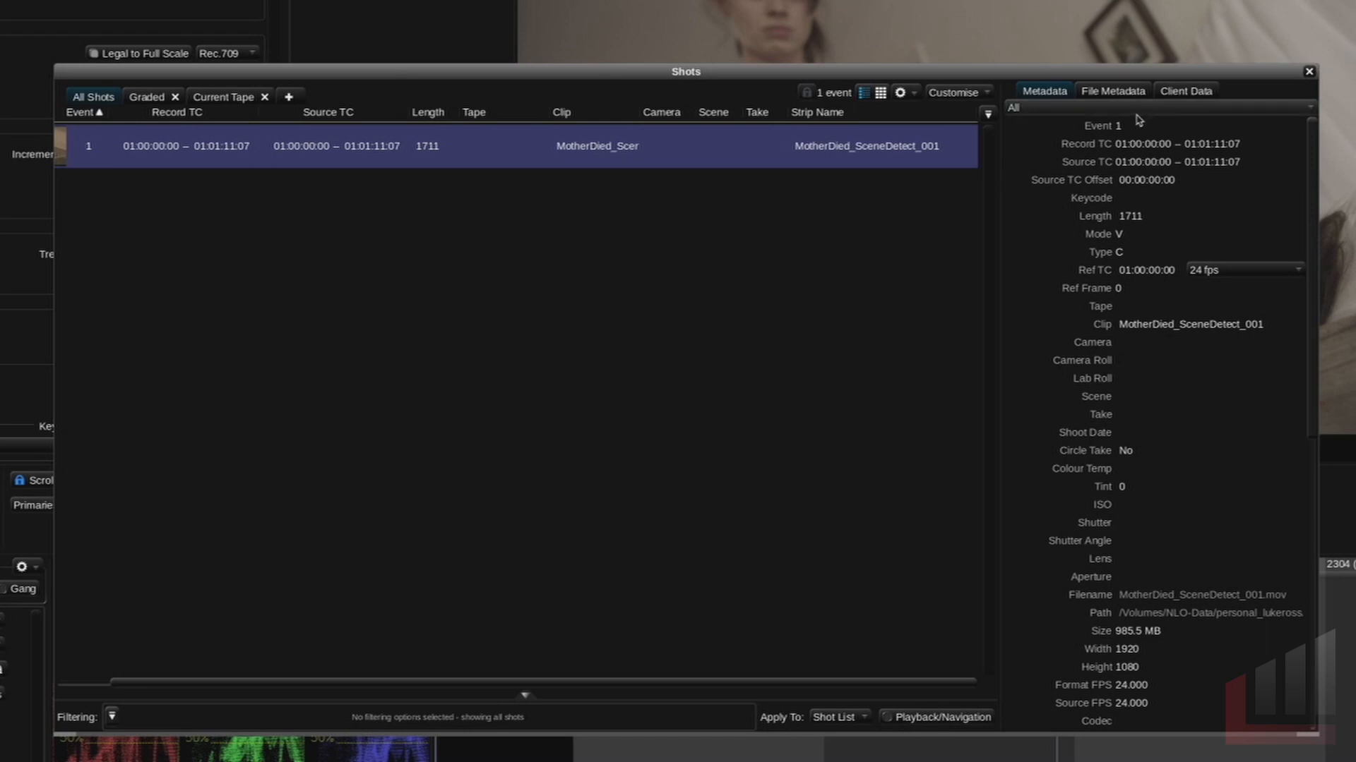
key(Escape)
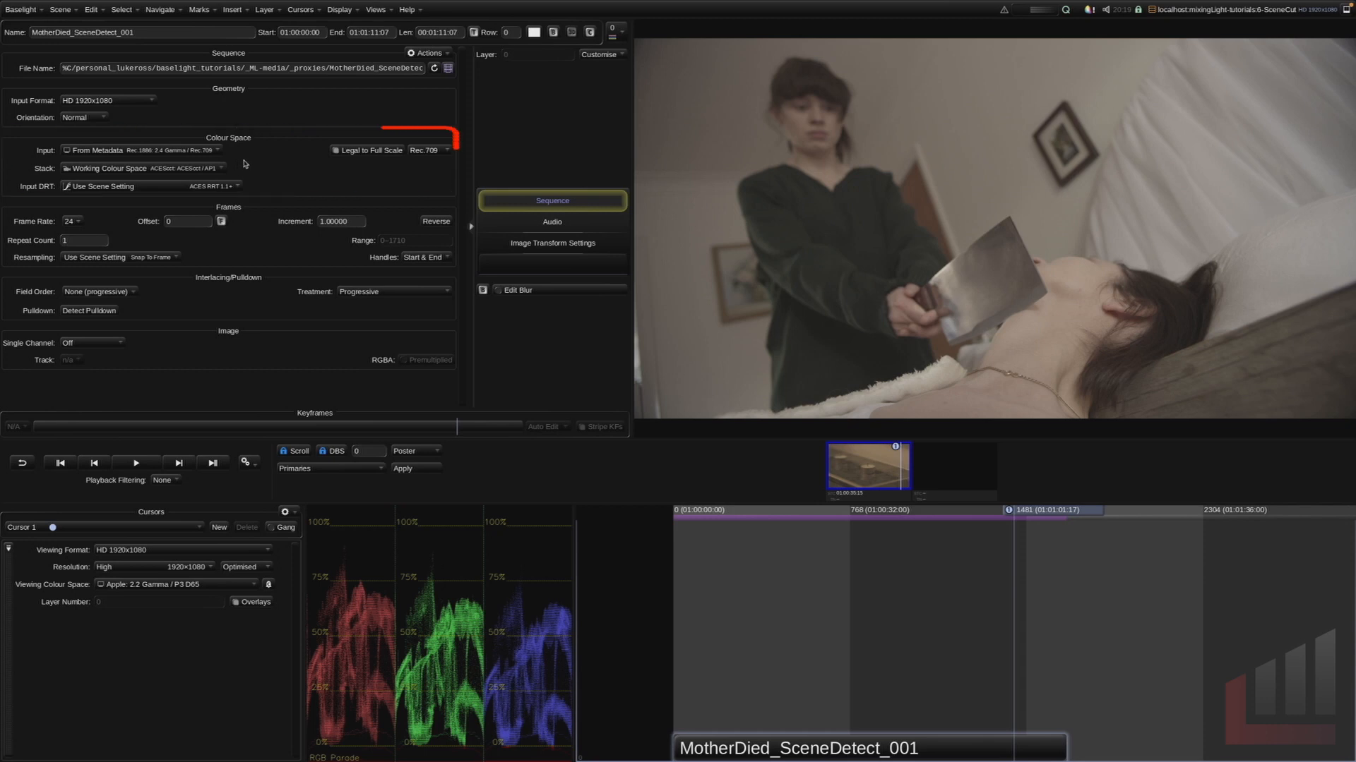
- Try ARRI: LogC / Wide Gamut as the clip's input colour space, and return it to From Metadata
mouse_move(197, 155)
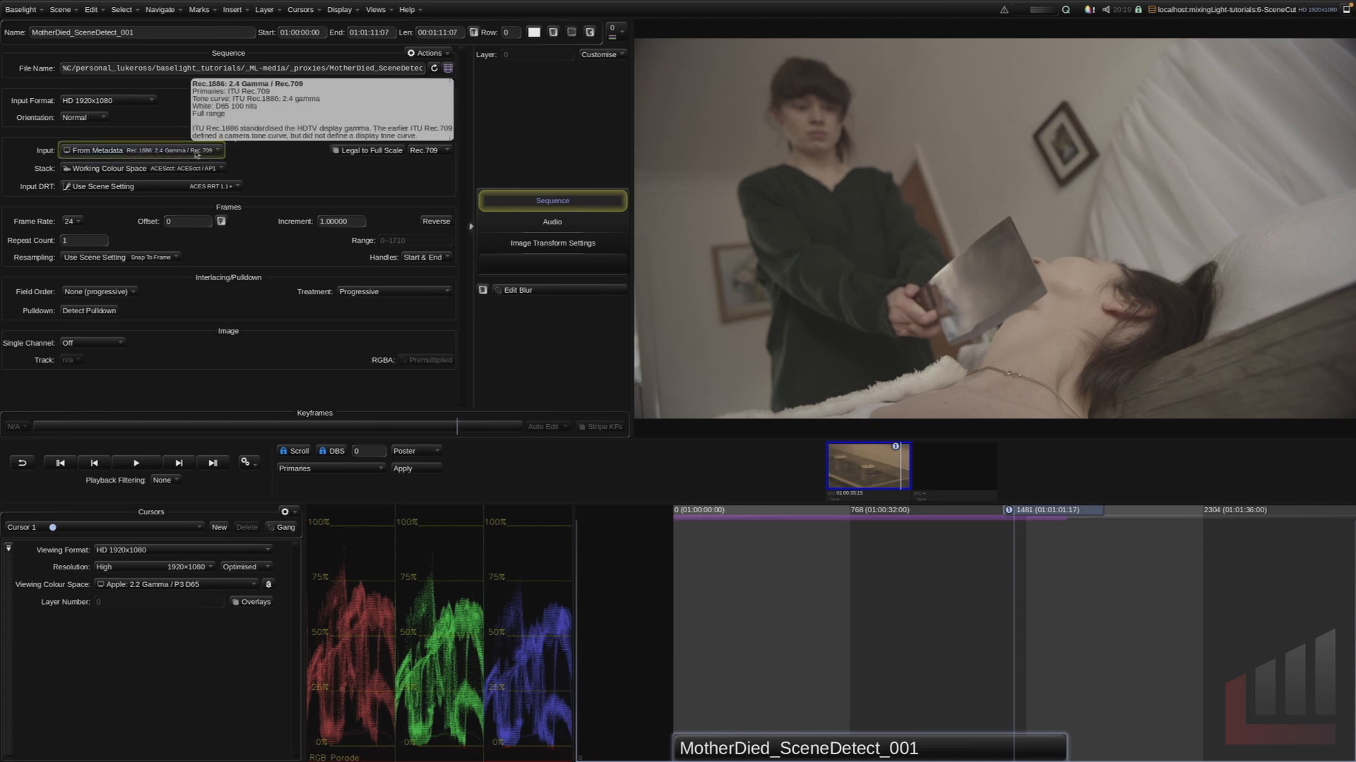
click(197, 152)
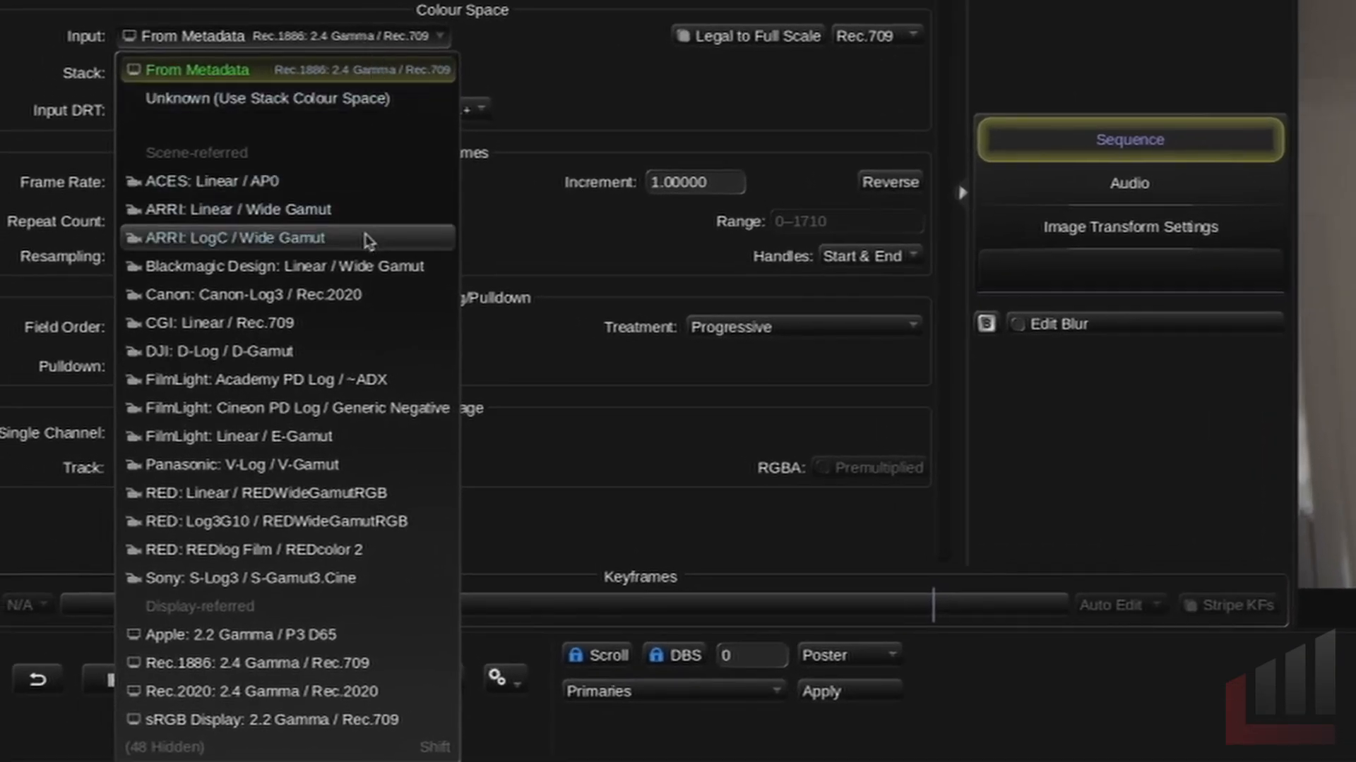
click(366, 239)
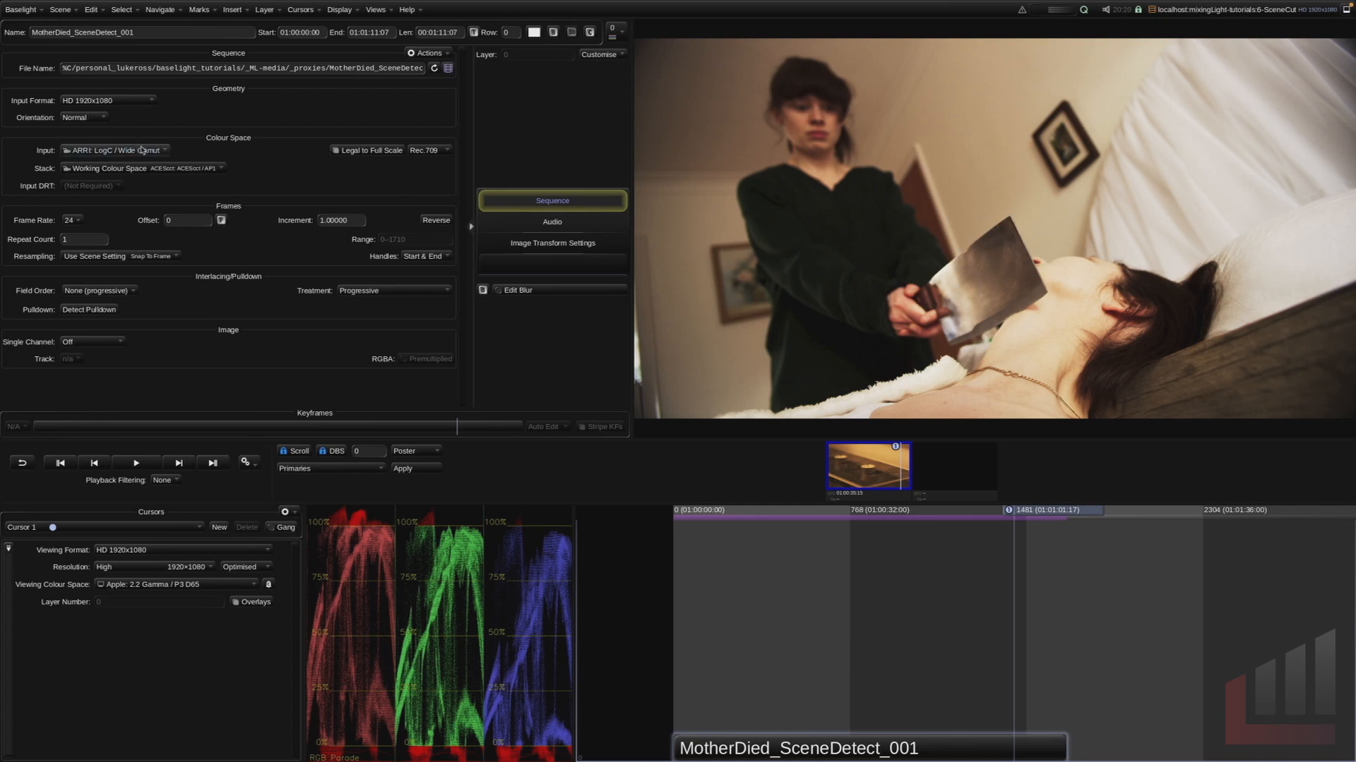
mouse_move(150, 150)
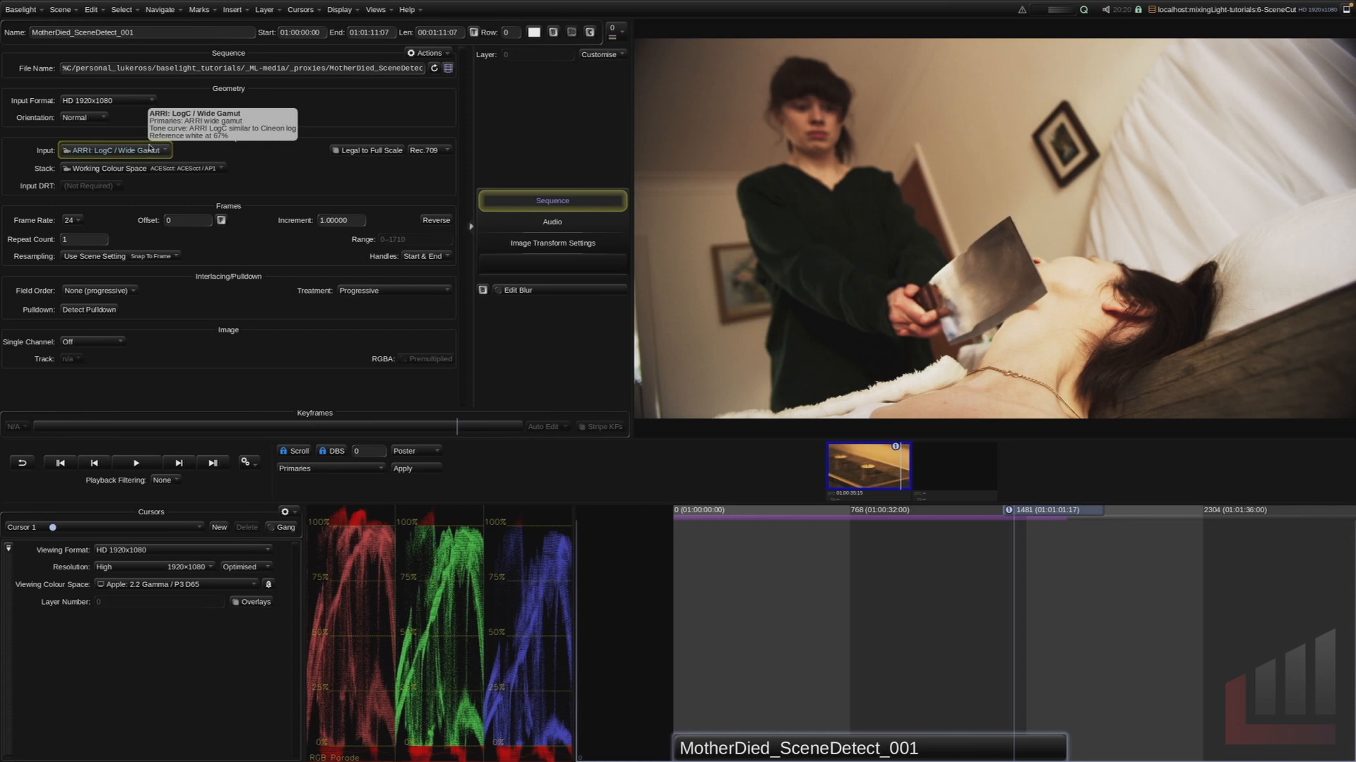
click(150, 149)
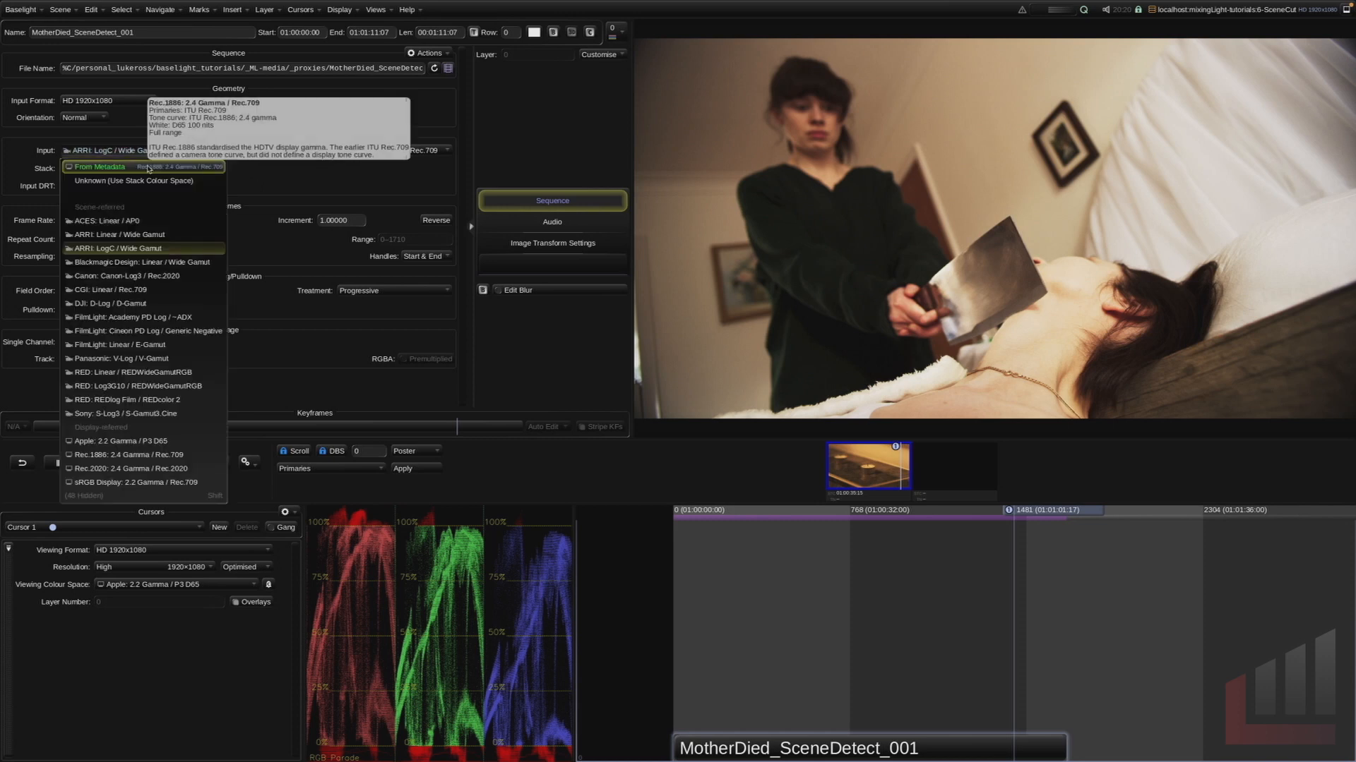
click(149, 167)
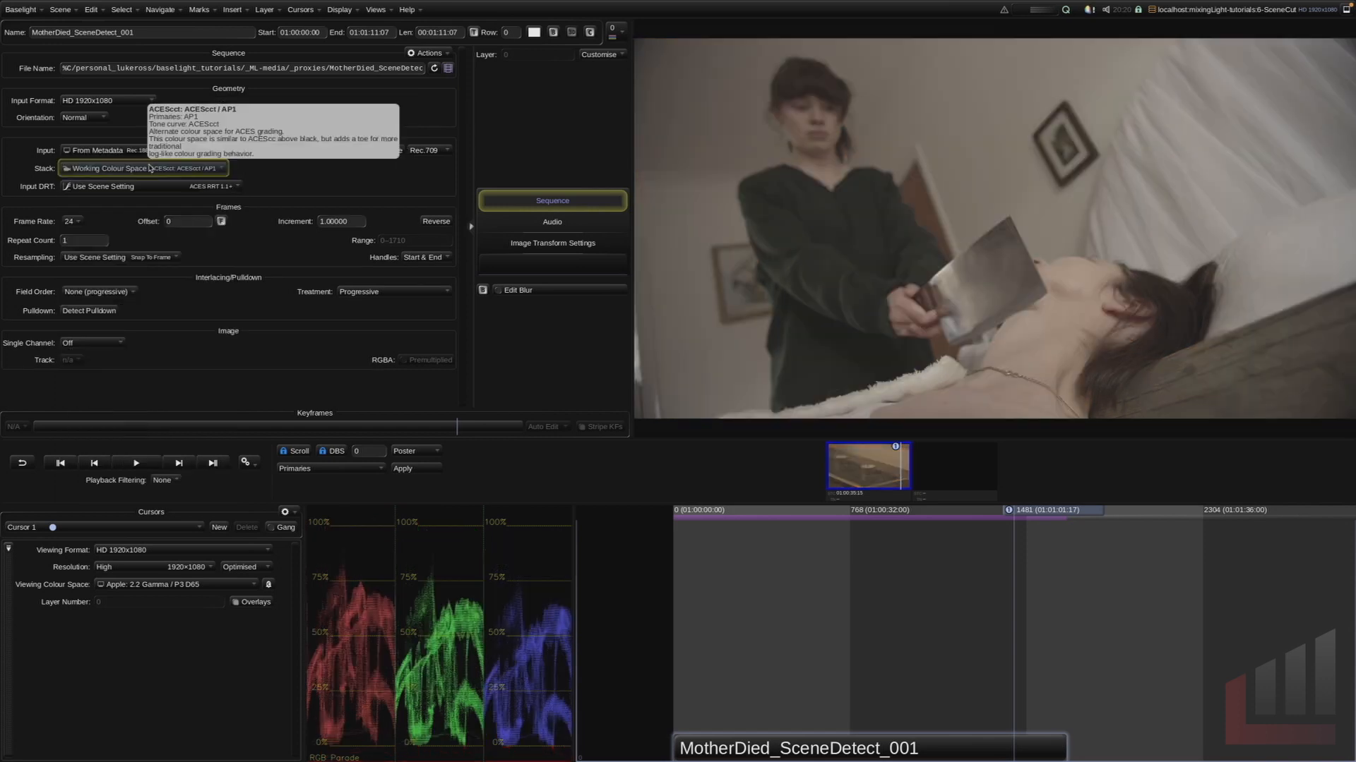
- Start Scene Detect on the sequence, move its dialog clear of the timeline, and apply it to the Current Shot
click(438, 56)
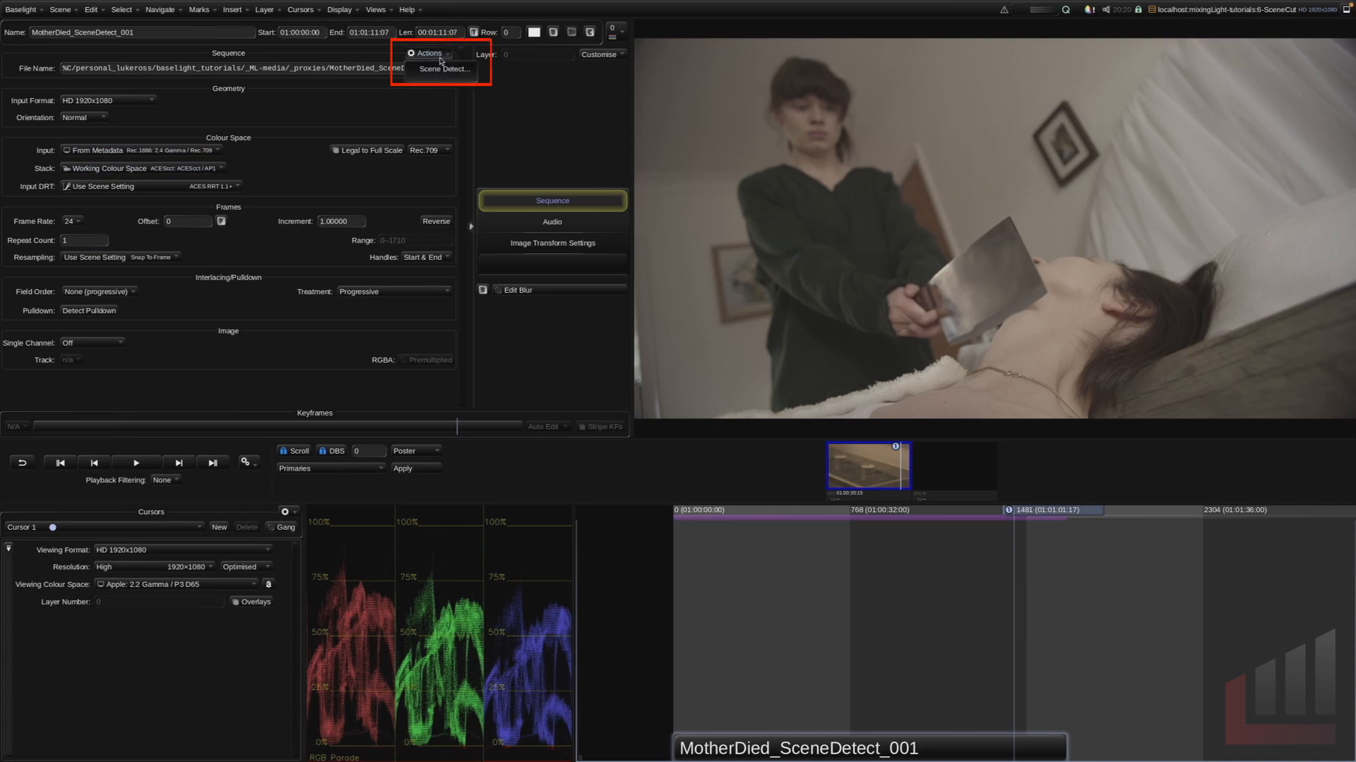
click(444, 69)
drag(799, 419, 1025, 497)
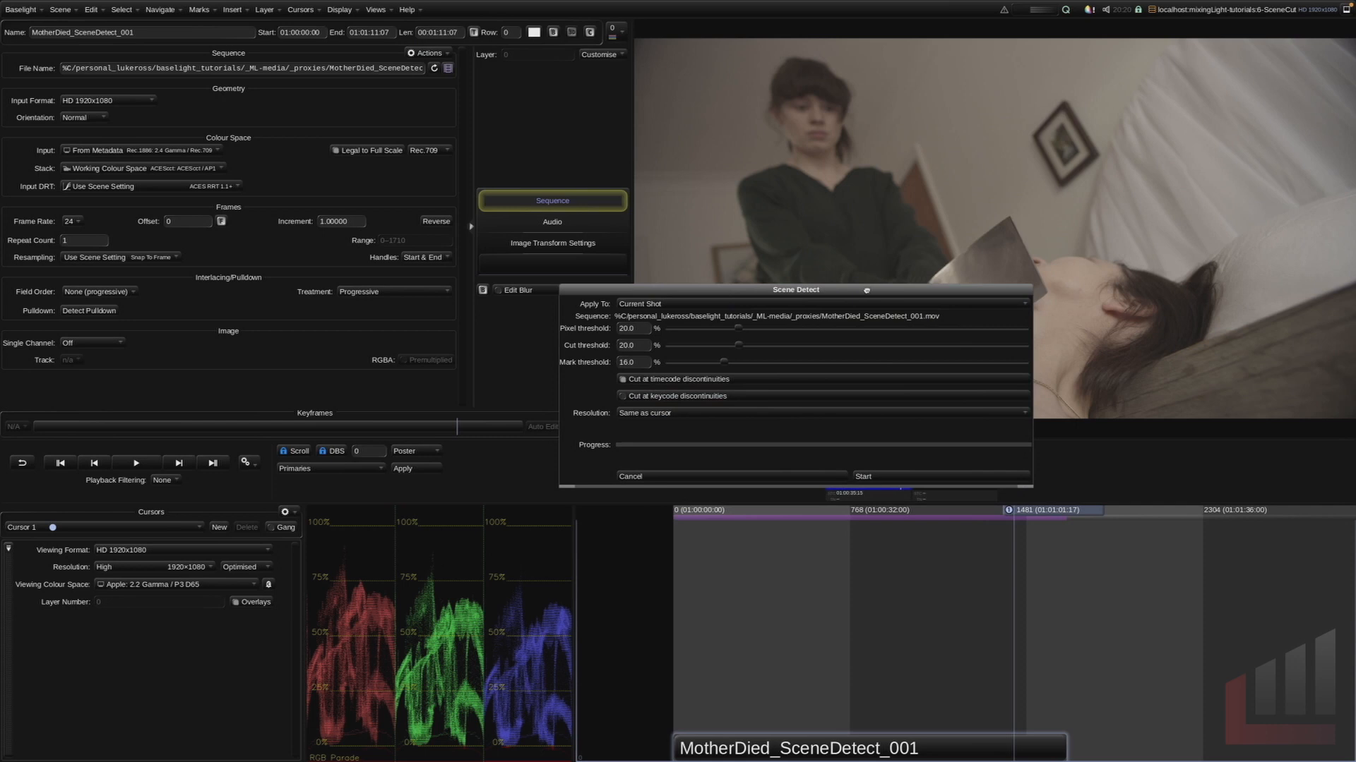
drag(864, 292, 753, 181)
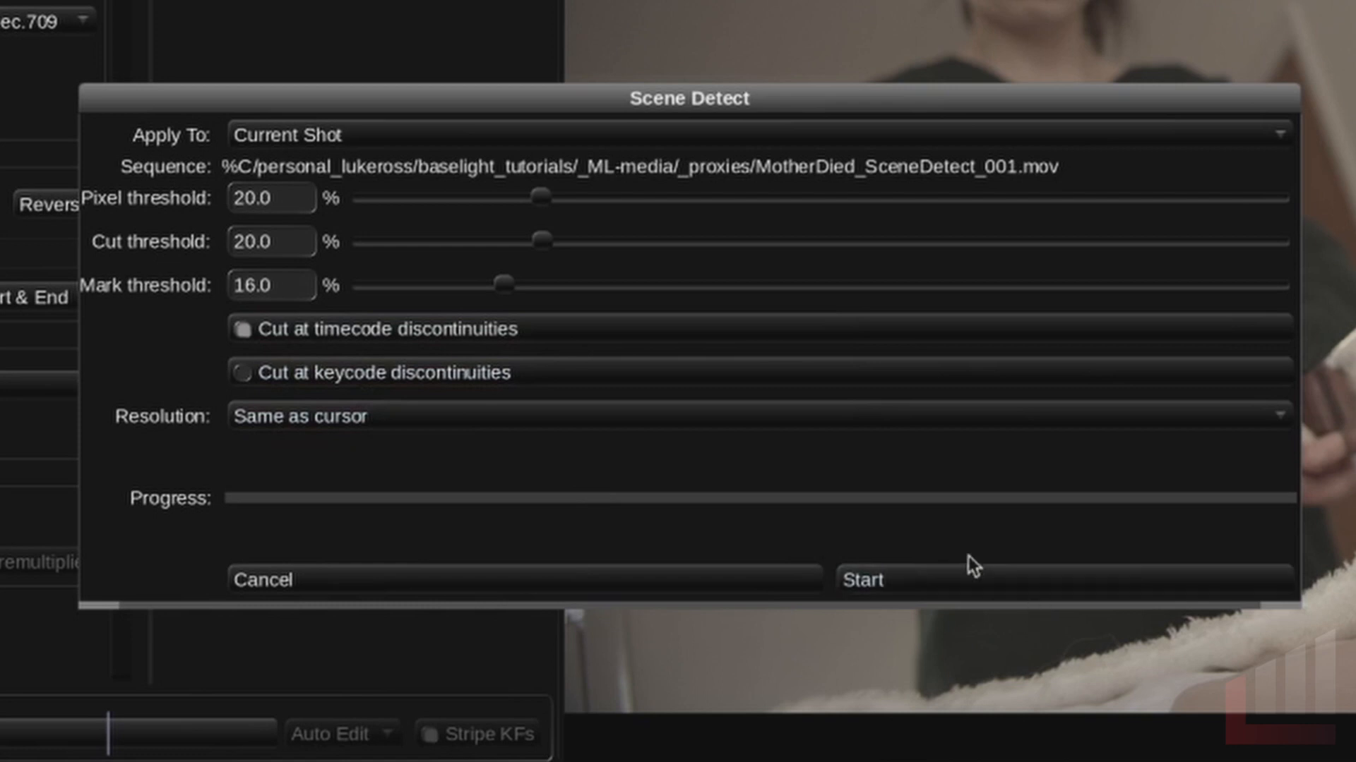
click(413, 129)
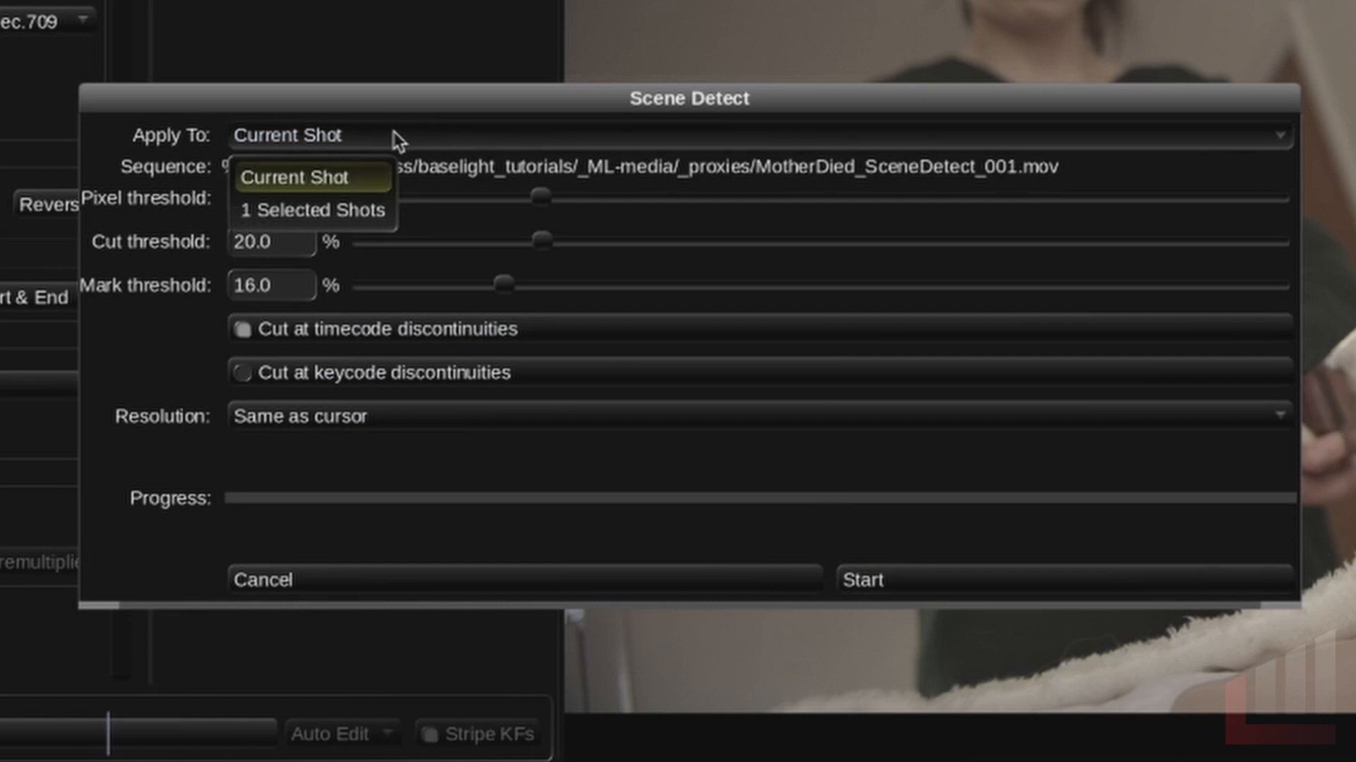
click(367, 189)
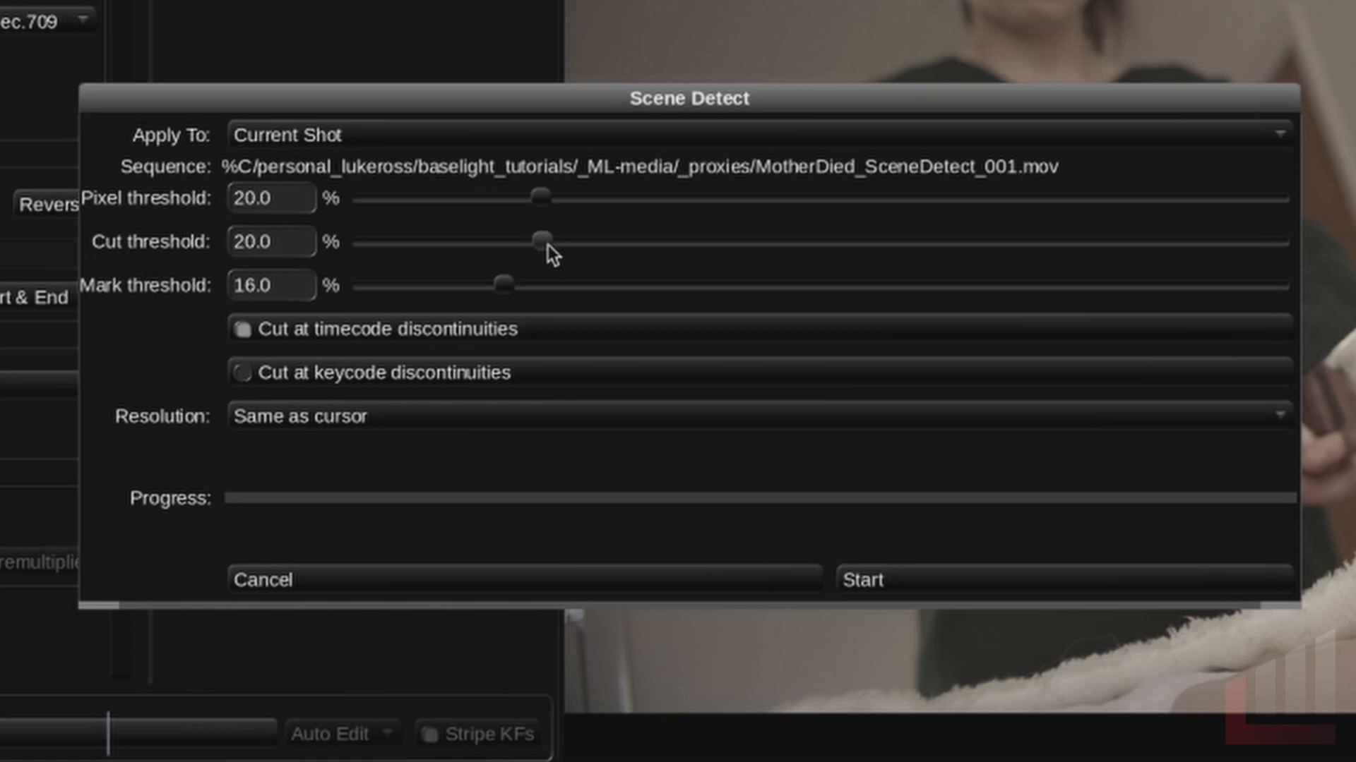
- Try cut thresholds of 9.0, 24.0, 53.6 and 15.5 % for the scene detection
drag(545, 244, 442, 251)
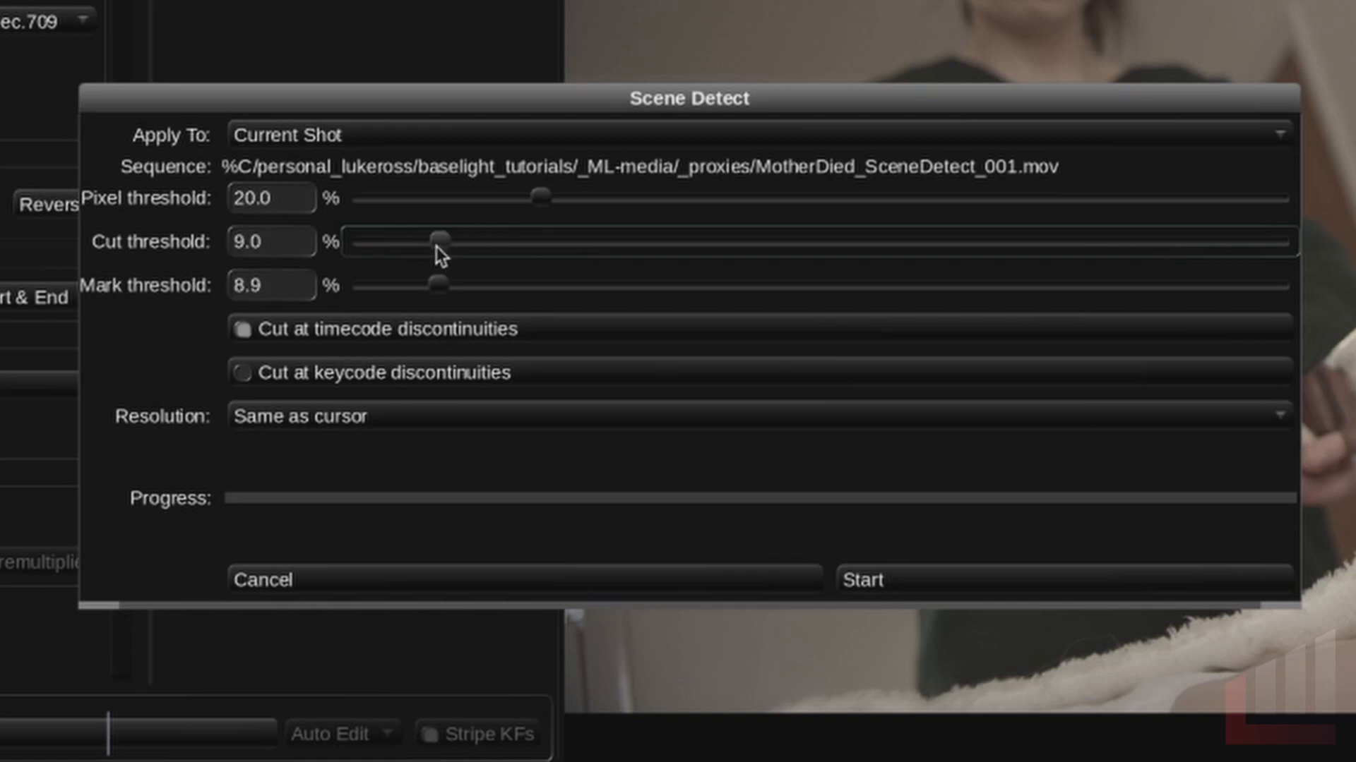
drag(437, 244, 574, 225)
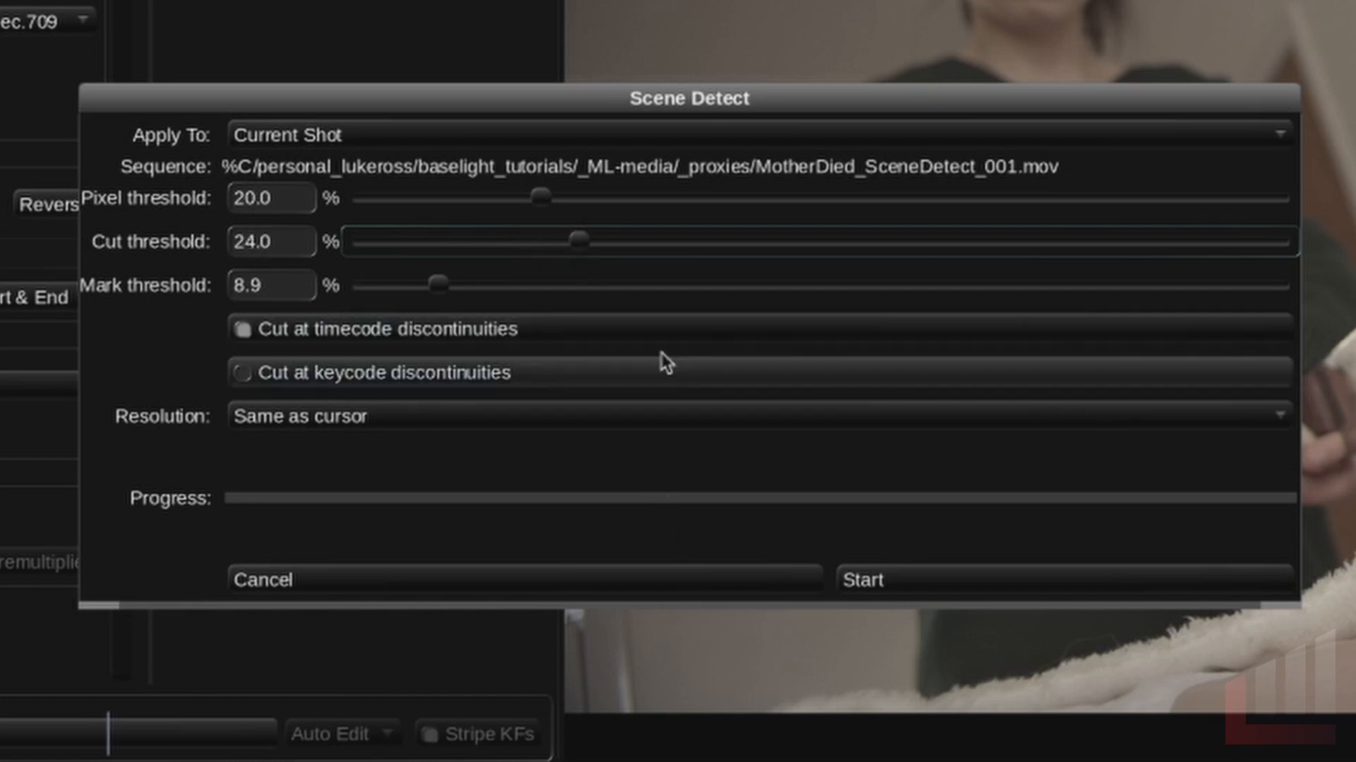
drag(593, 243, 848, 236)
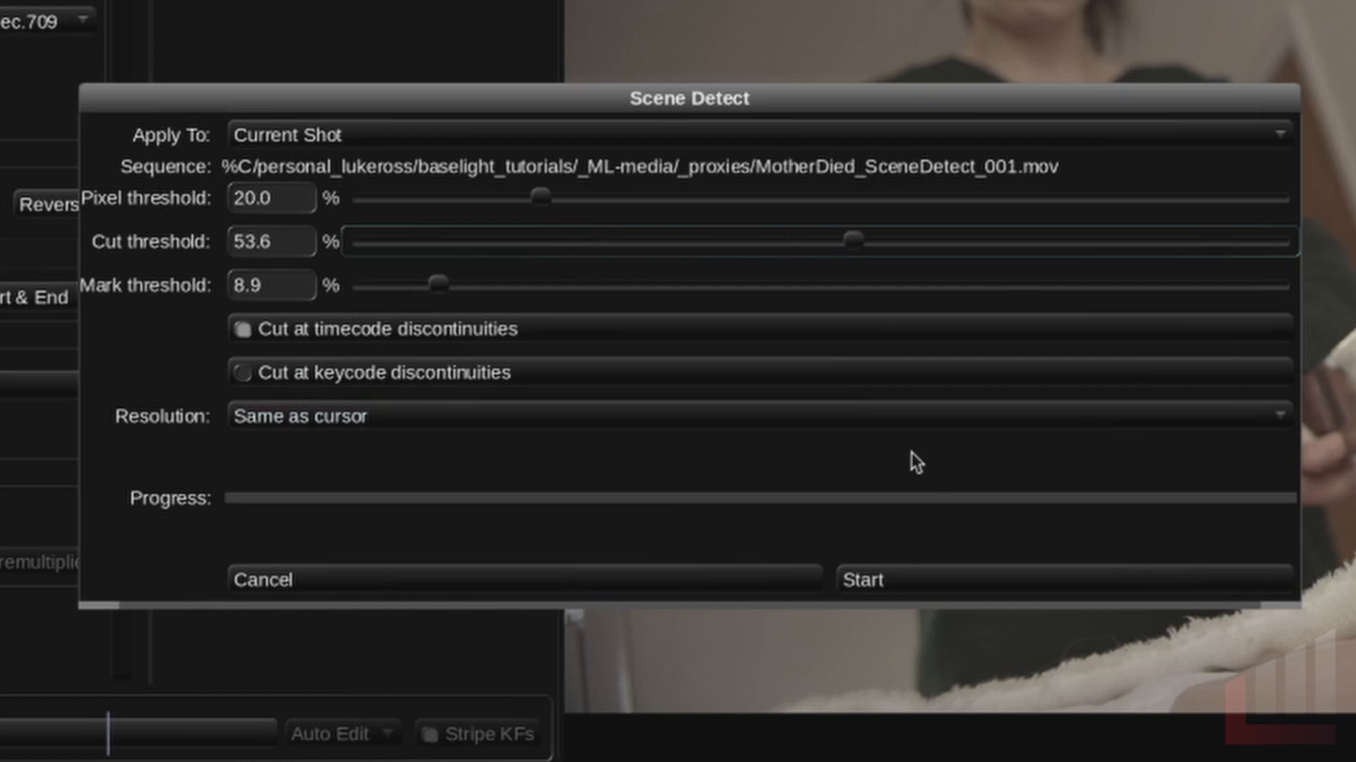
drag(851, 244, 586, 266)
drag(586, 240, 496, 246)
- Adjust the mark threshold through 7.5, 2.0 and 4.4 %, and lower the cut threshold to 12.0 and finally 0.0 %
drag(424, 290, 411, 296)
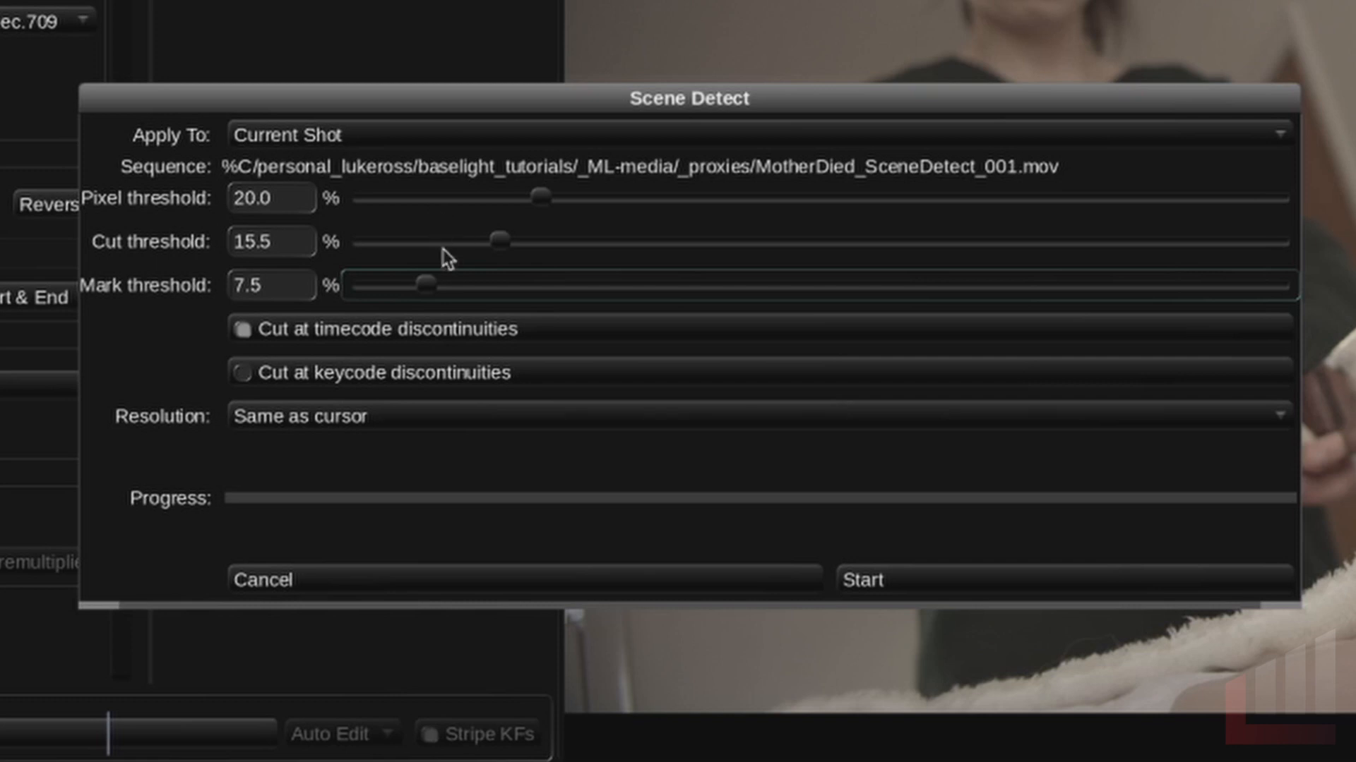
drag(427, 286, 373, 298)
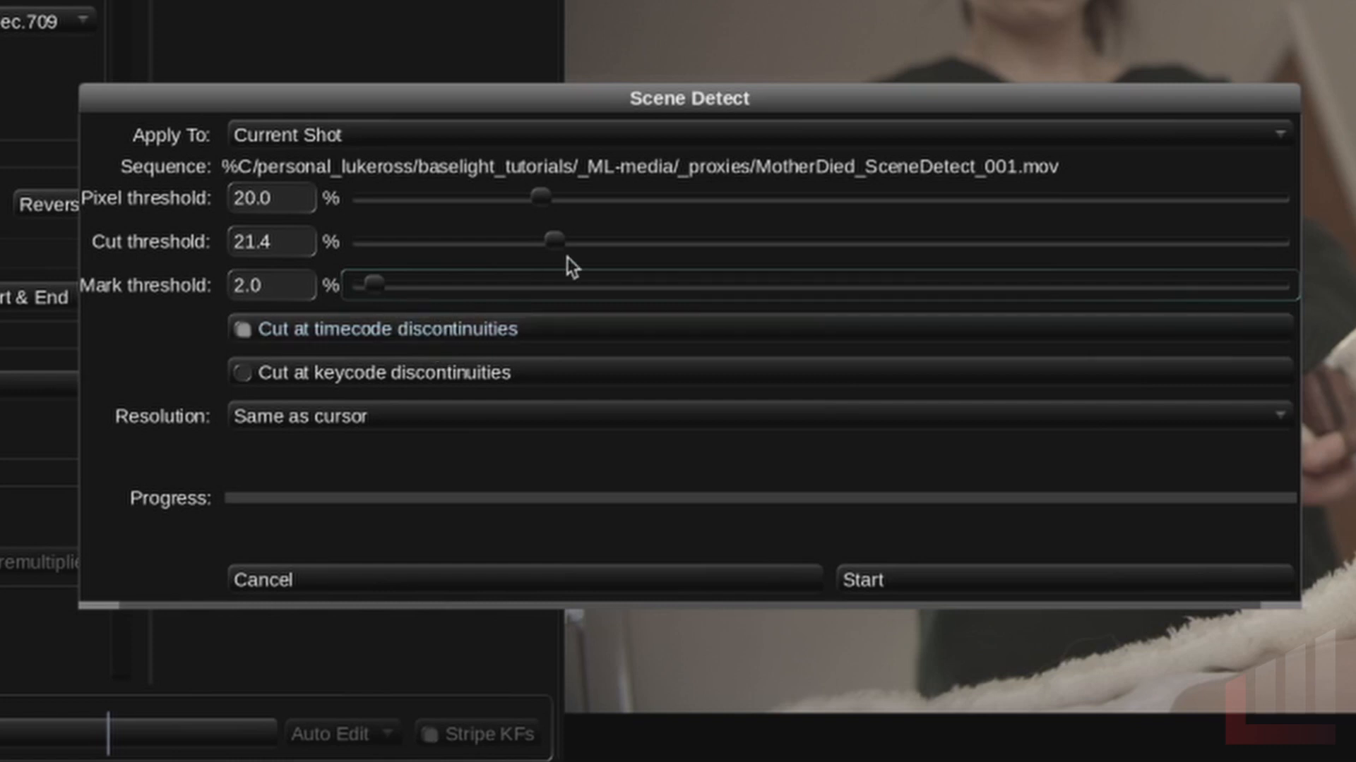
drag(555, 243, 469, 258)
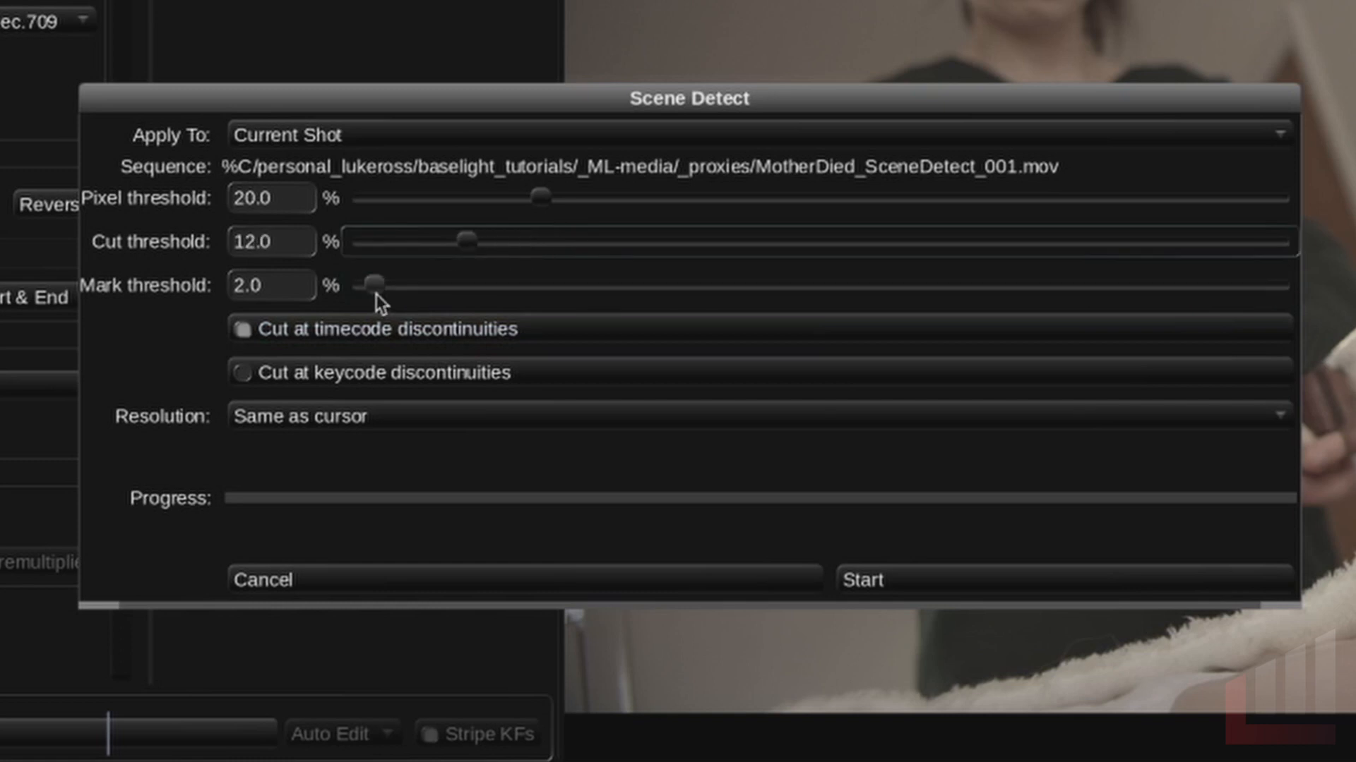
drag(379, 300, 404, 302)
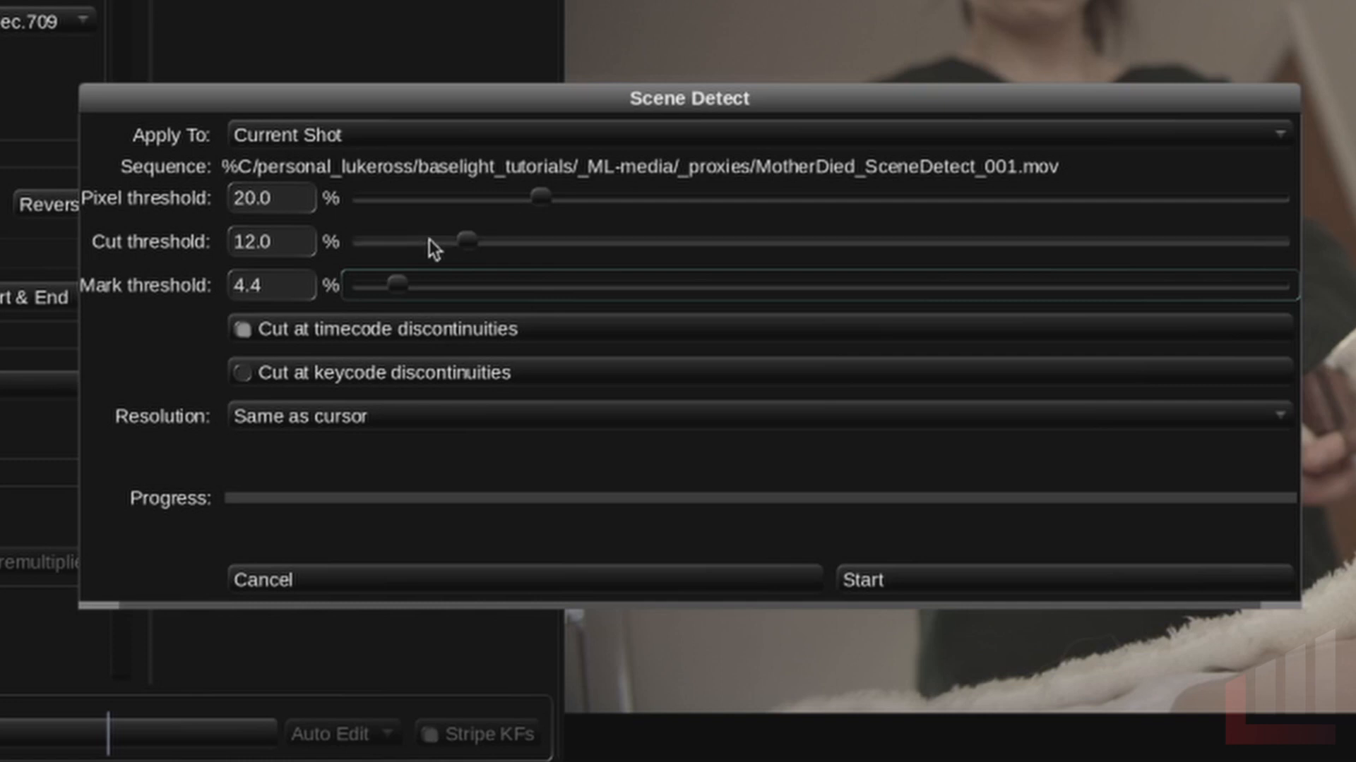
drag(466, 241, 281, 247)
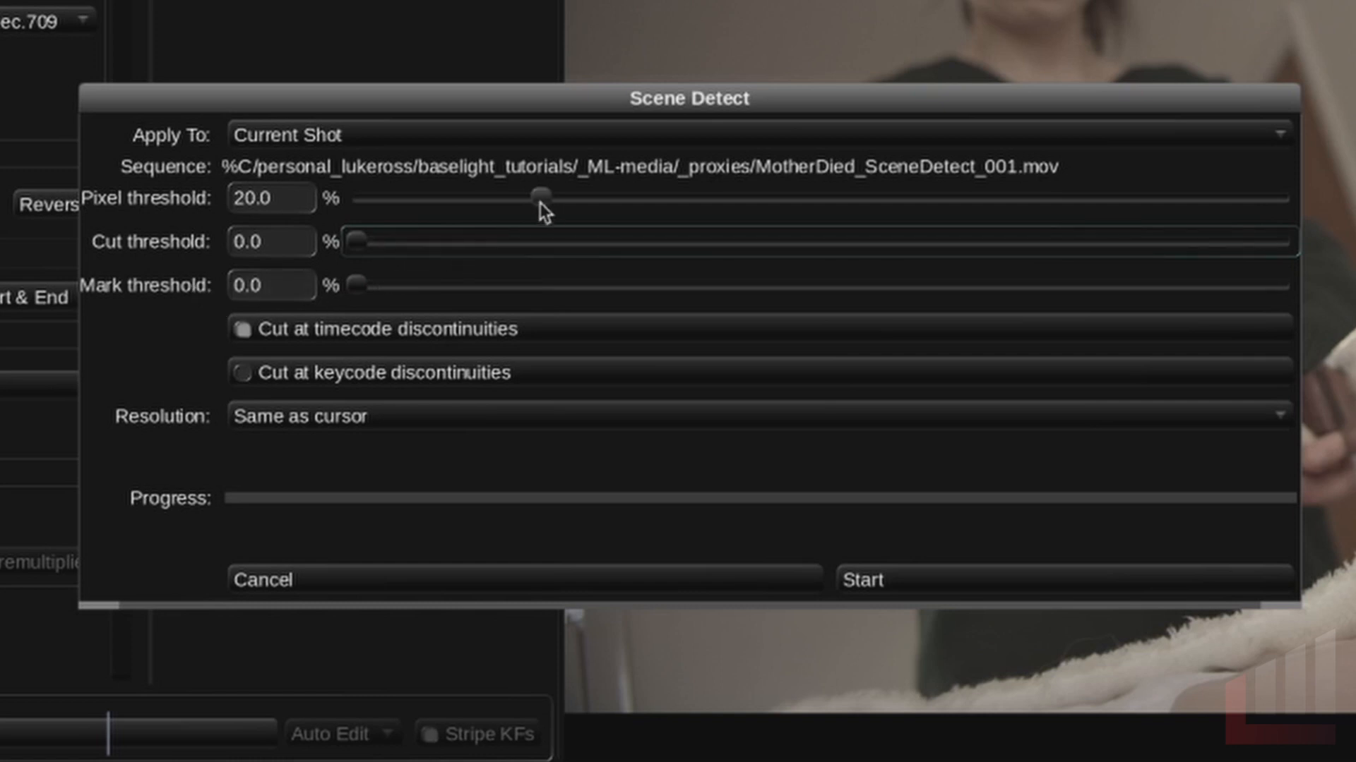
- Try pixel thresholds of 15.6 and 16.0 % together with a cut threshold of 6.9 %
drag(541, 202, 499, 213)
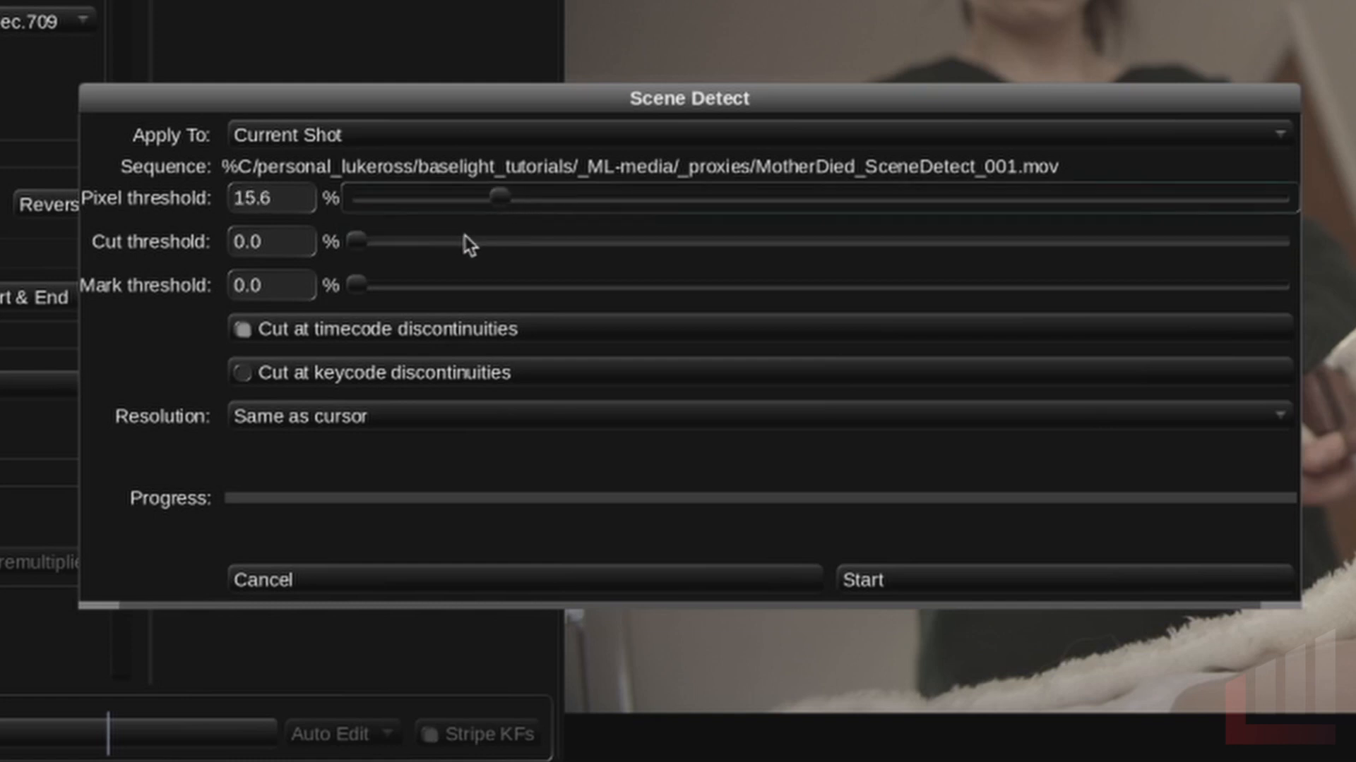
drag(358, 247, 425, 241)
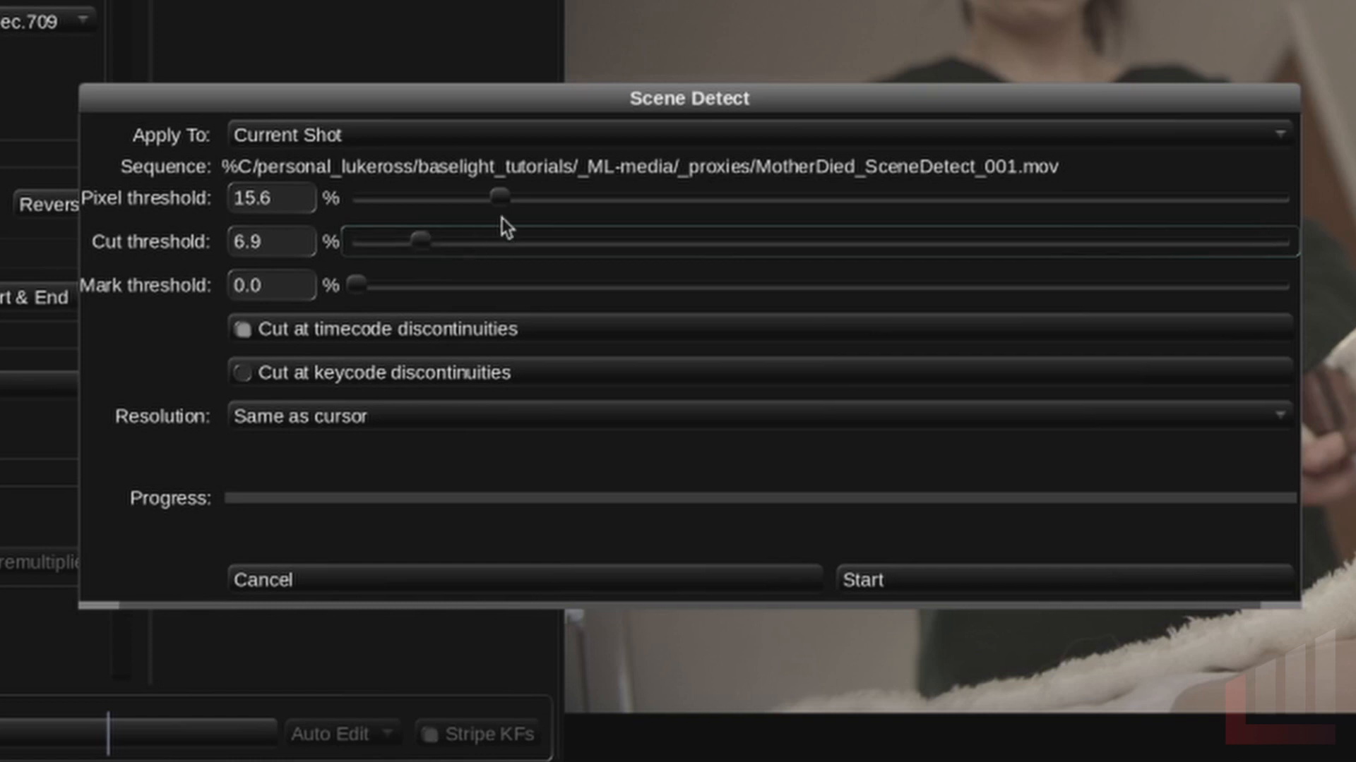
drag(499, 201, 502, 203)
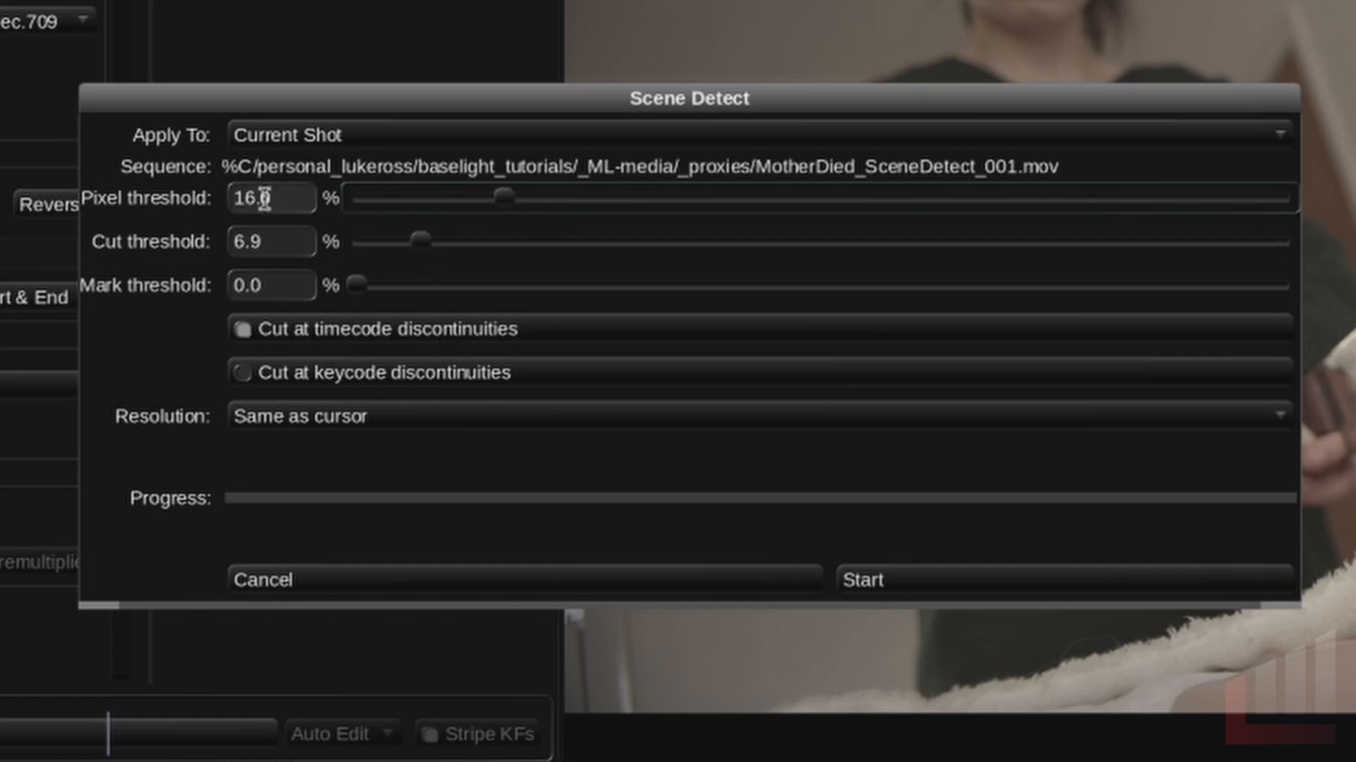
- Set the scene detection's pixel threshold to 20 % and its cut threshold to 10 %
double_click(263, 199)
text(20)
key(Return)
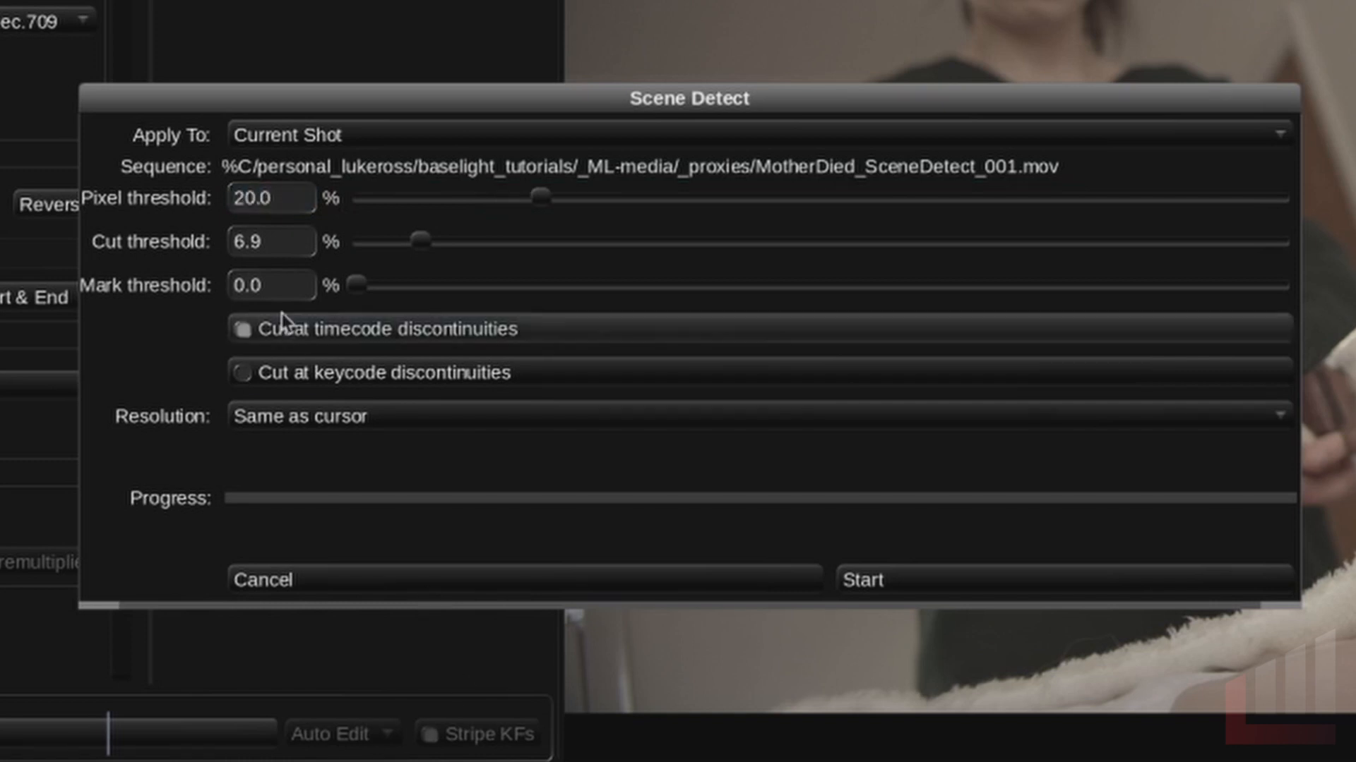
double_click(275, 243)
text(10)
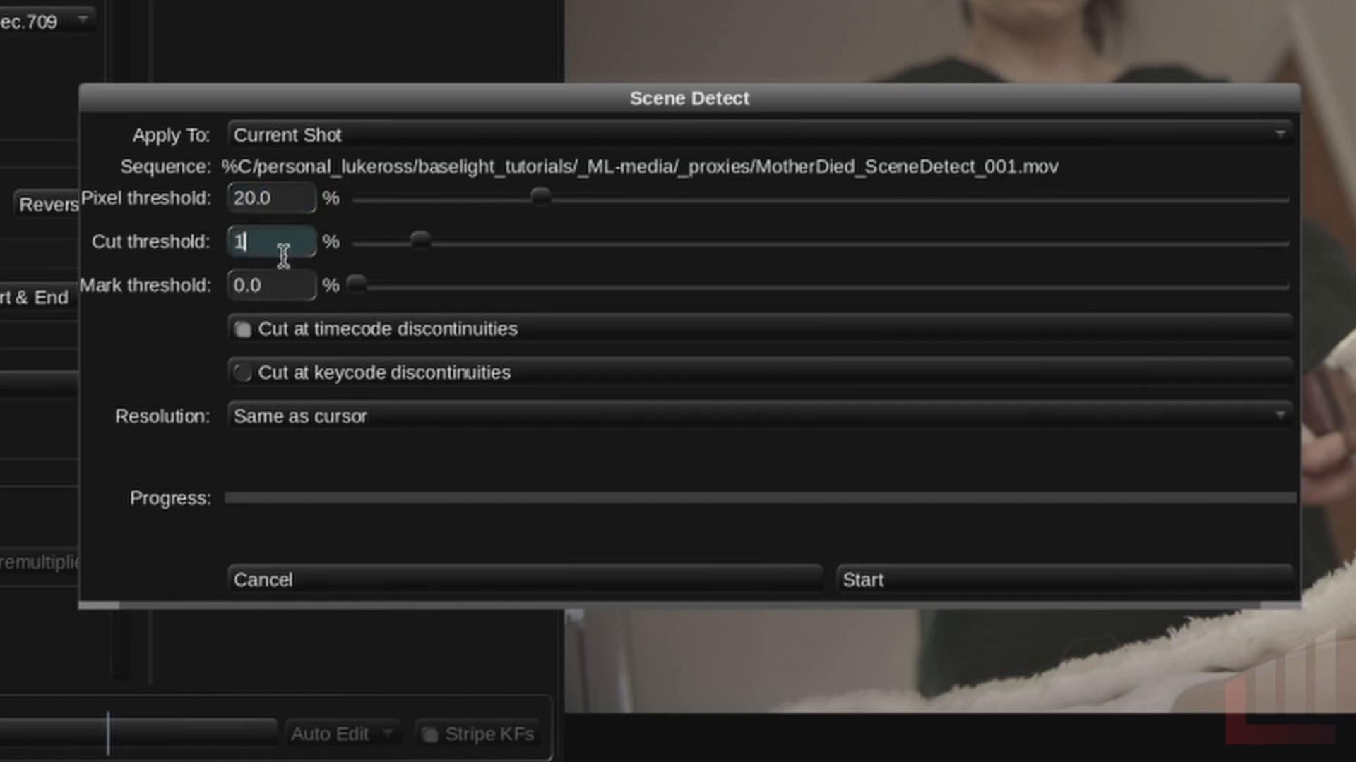
key(Return)
- Set the scene detection's mark threshold to 2 %
click(269, 286)
double_click(269, 286)
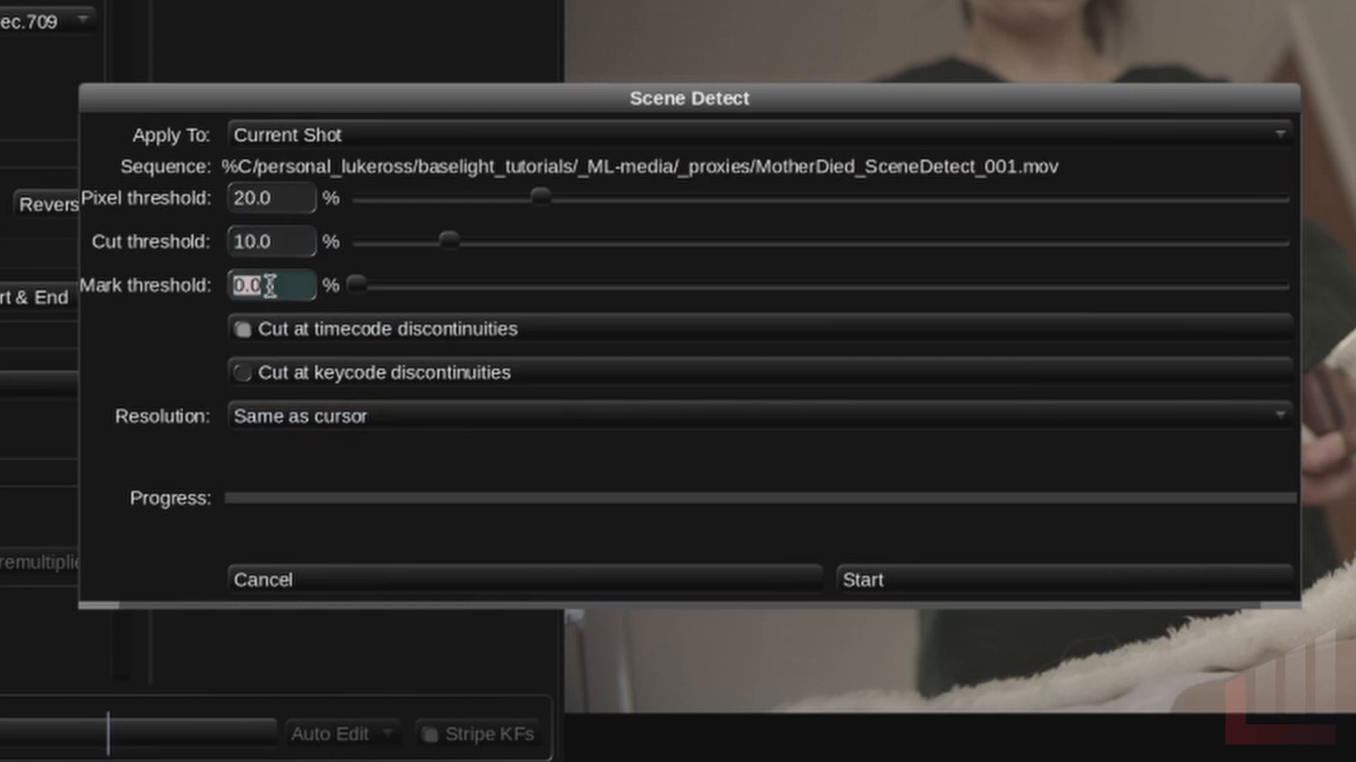
text(2)
key(Return)
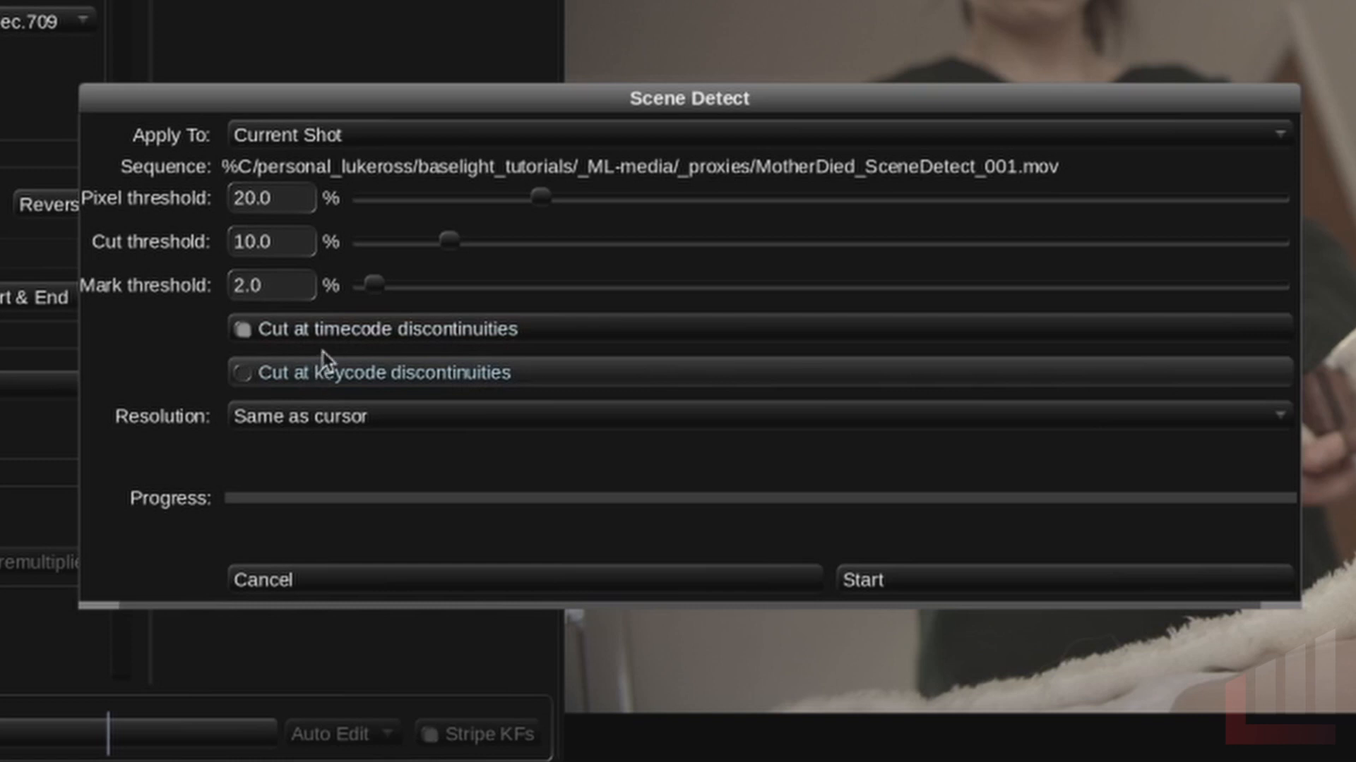
- Switch cutting at keycode discontinuities on and back off, and start the scene detection
click(326, 376)
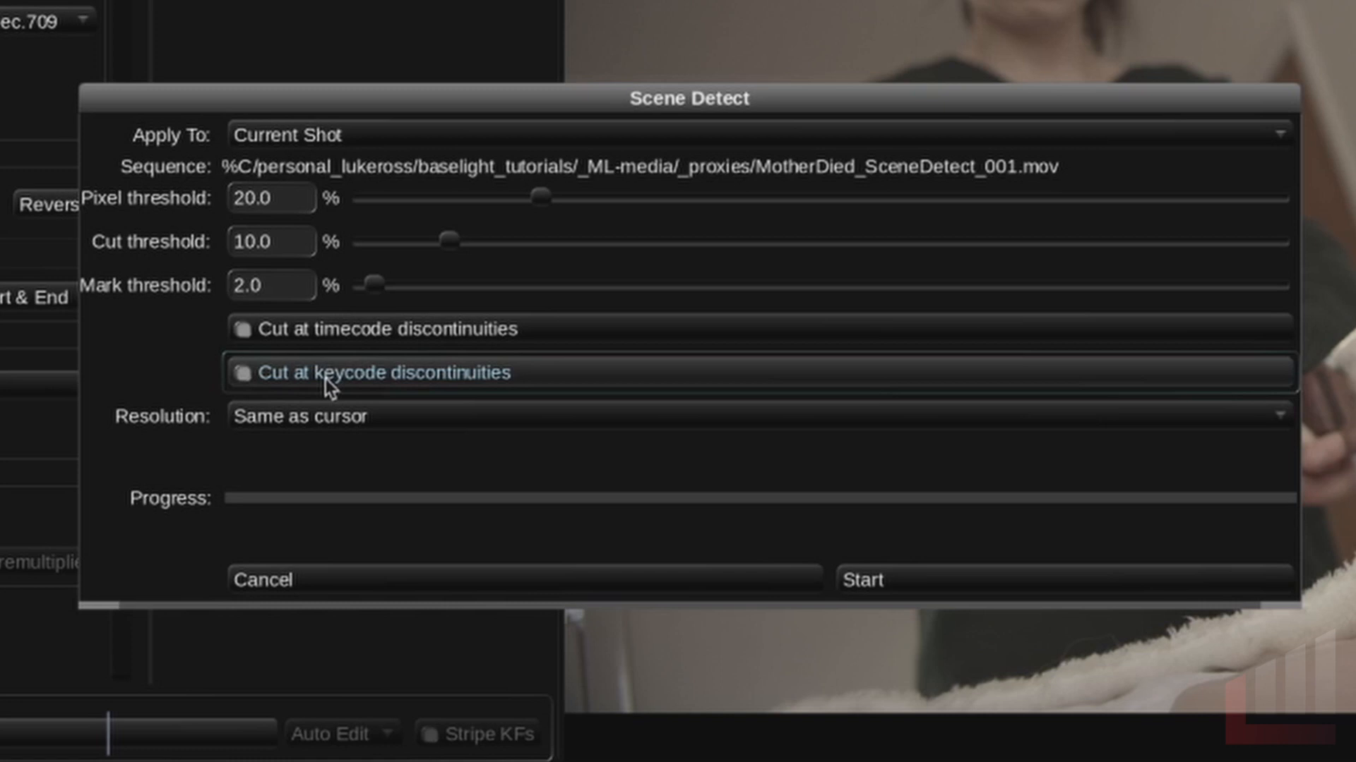
click(325, 379)
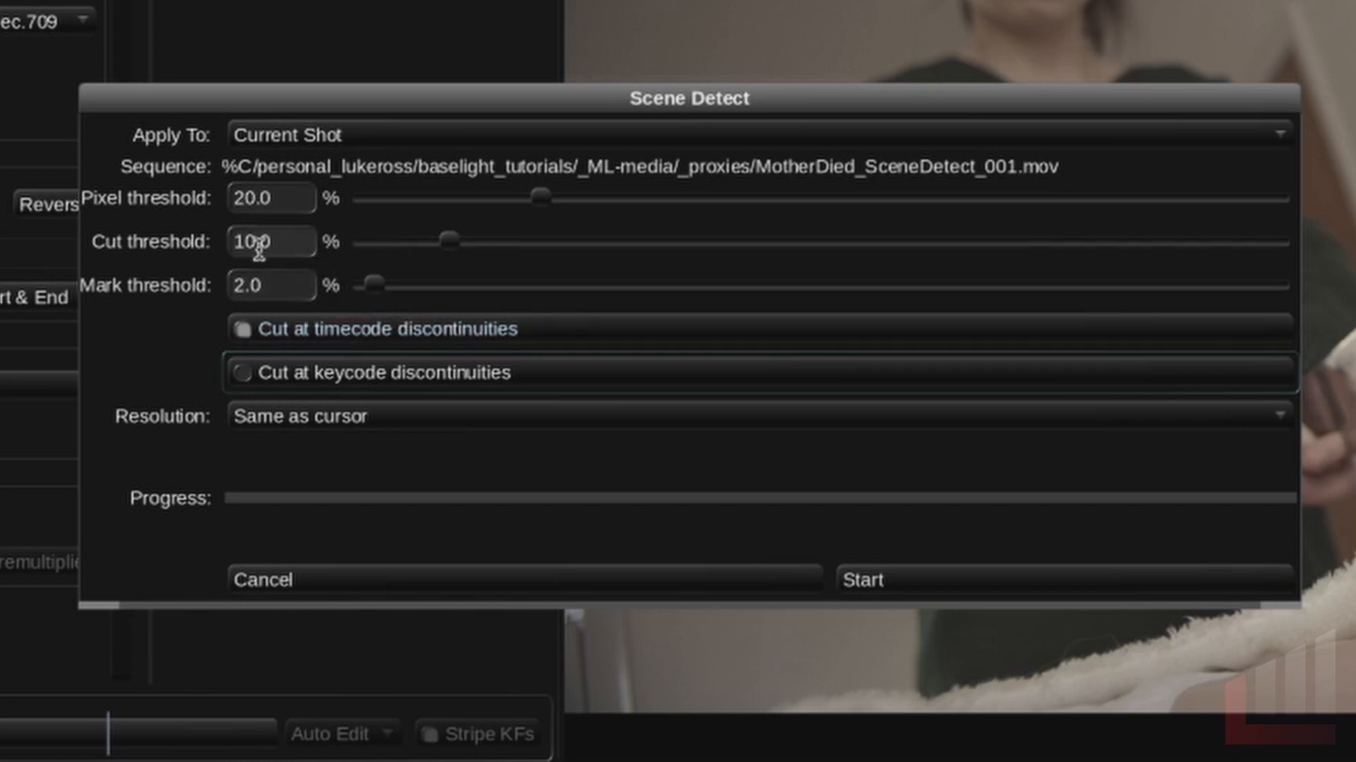
click(918, 578)
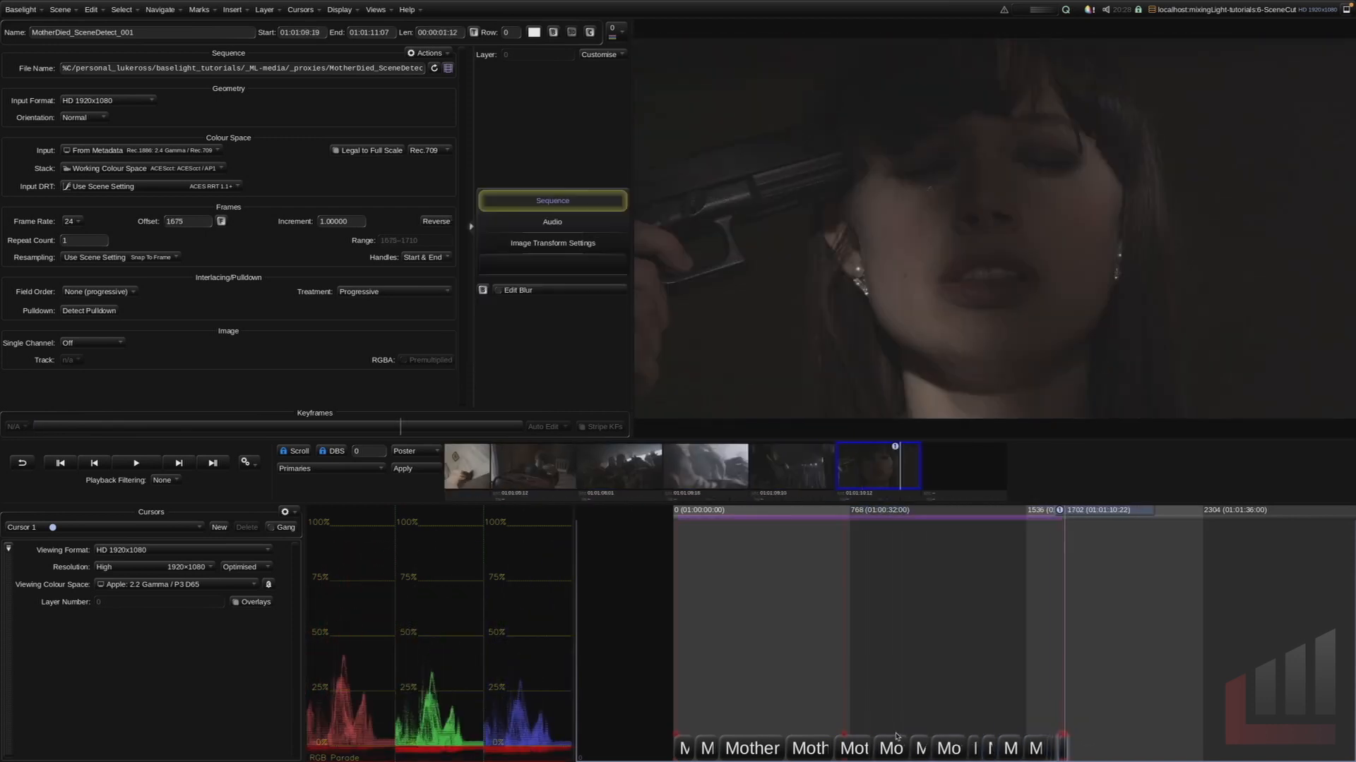
- Look over the newly cut strips along the whole timeline, and go to the first frame of the first shot
scroll(918, 730, up, 5)
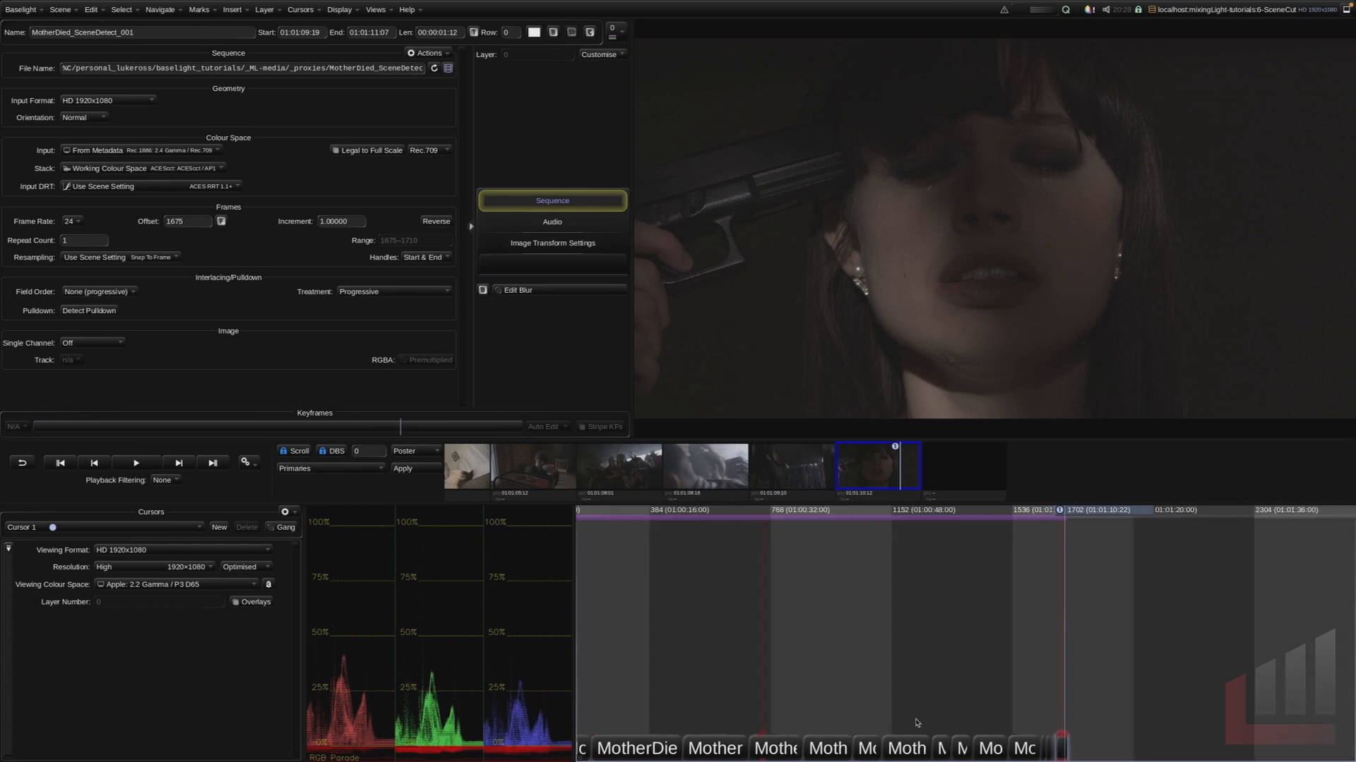
drag(802, 696, 1147, 669)
drag(810, 667, 1173, 658)
drag(895, 651, 1176, 643)
drag(787, 644, 1196, 635)
drag(798, 633, 1342, 624)
key(Home)
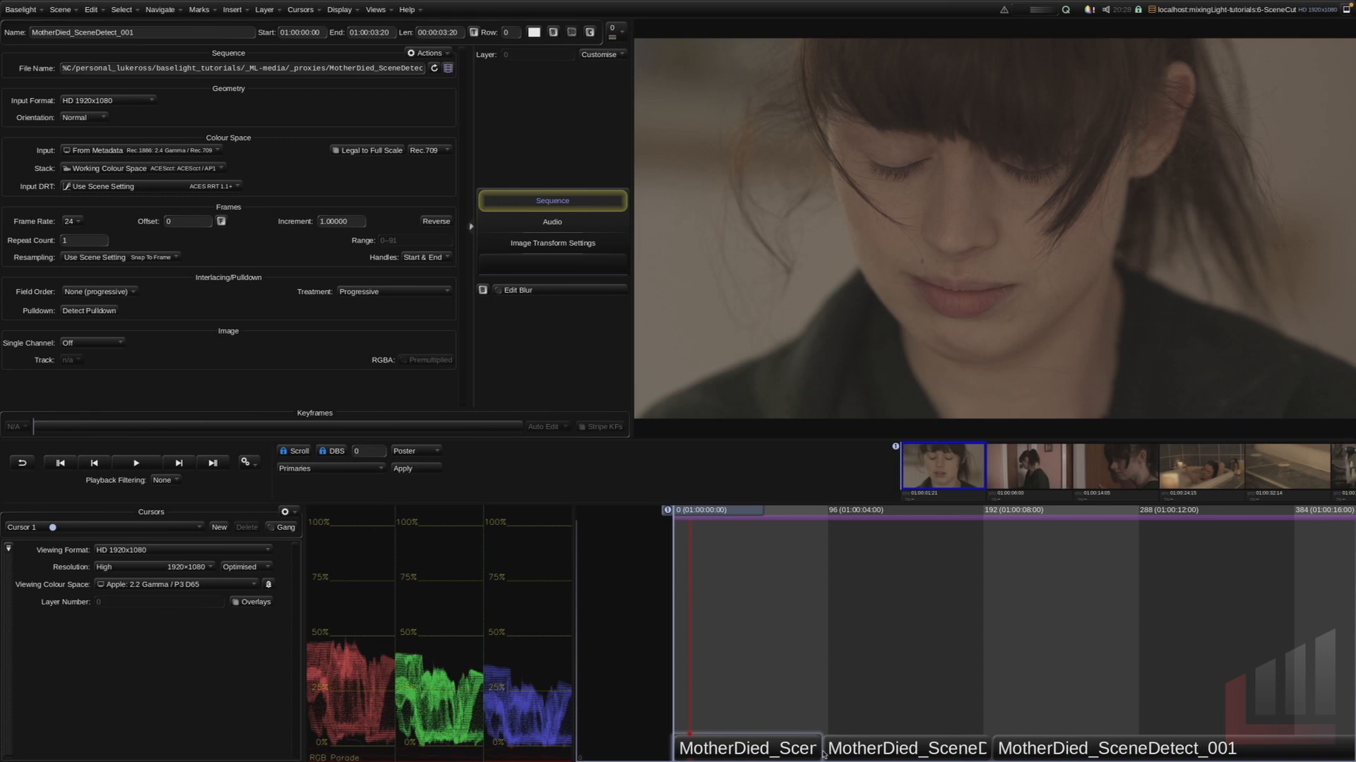
drag(1036, 691, 663, 660)
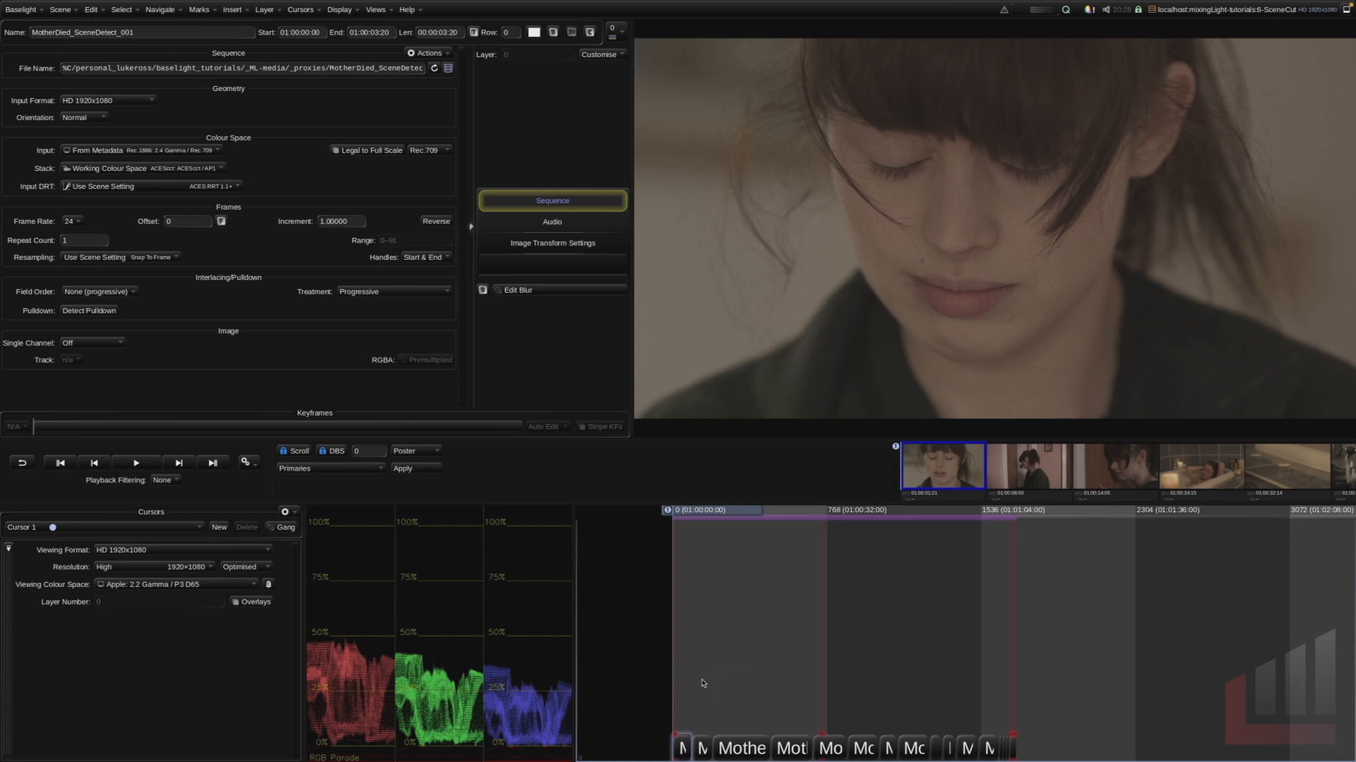
drag(703, 683, 1035, 672)
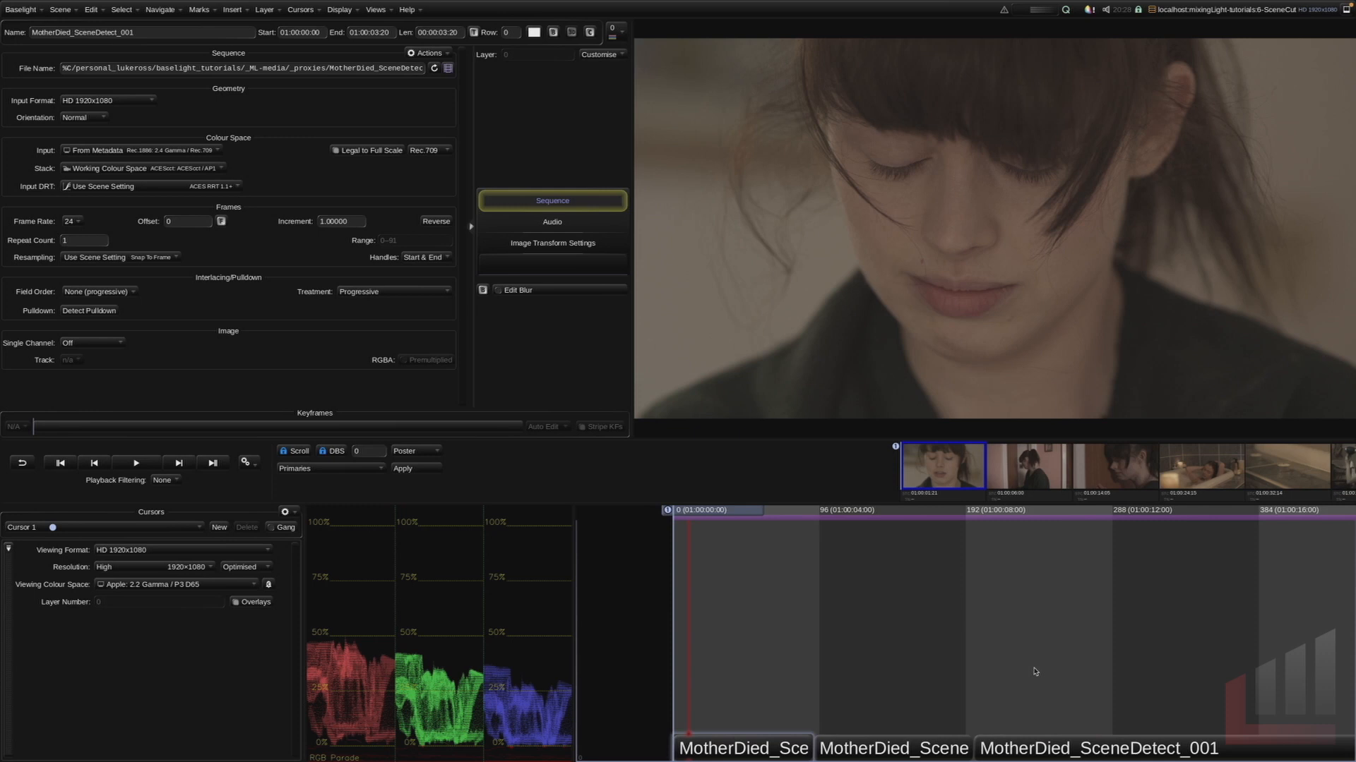
- Check the cuts into the second and third shots by comparing the frames on either side of each
key(Down)
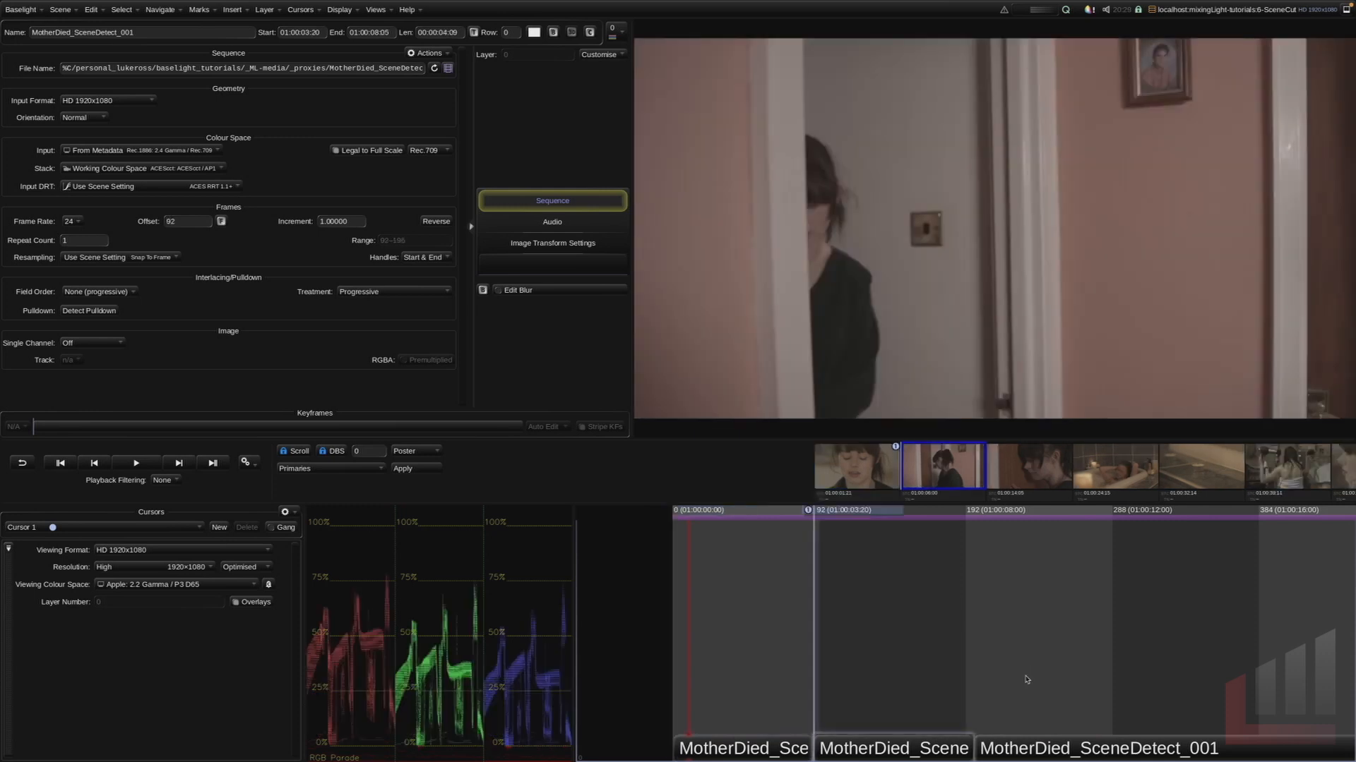
key(Left)
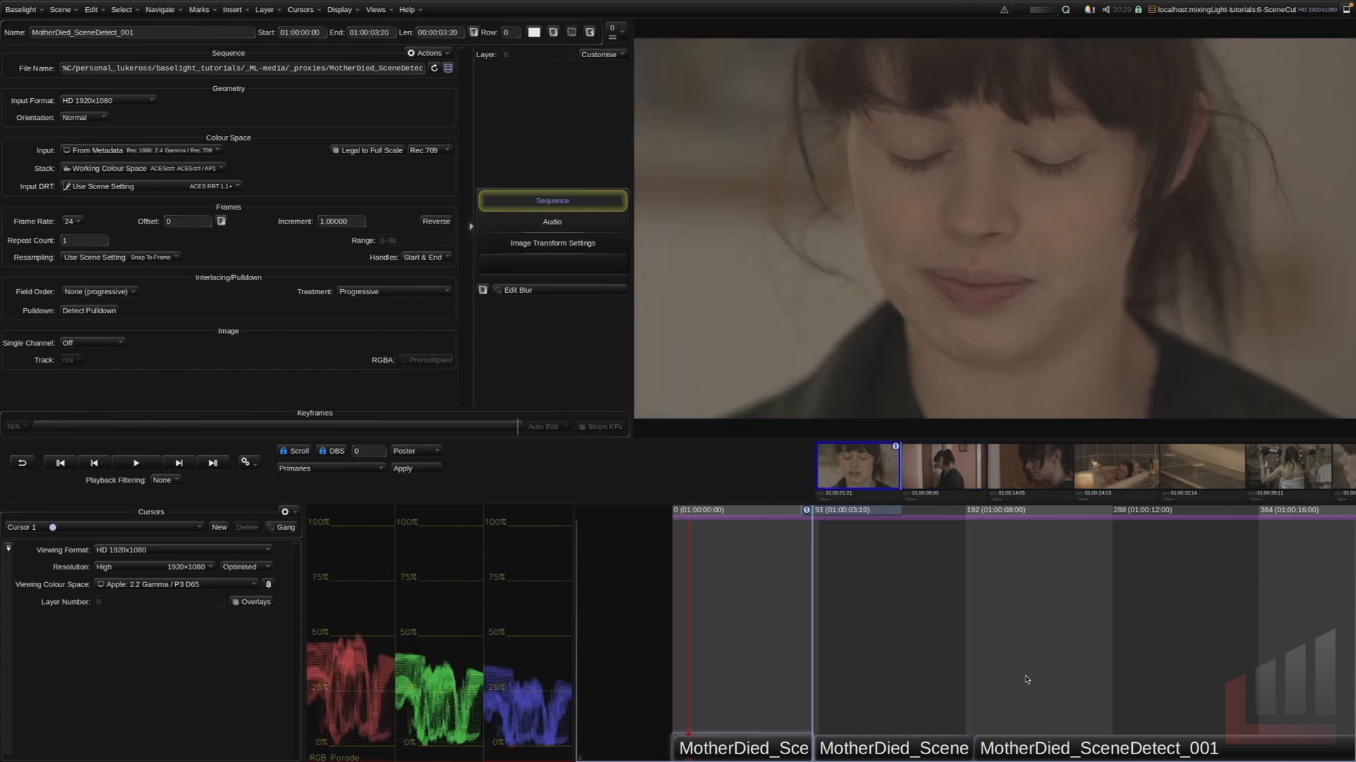
key(Right)
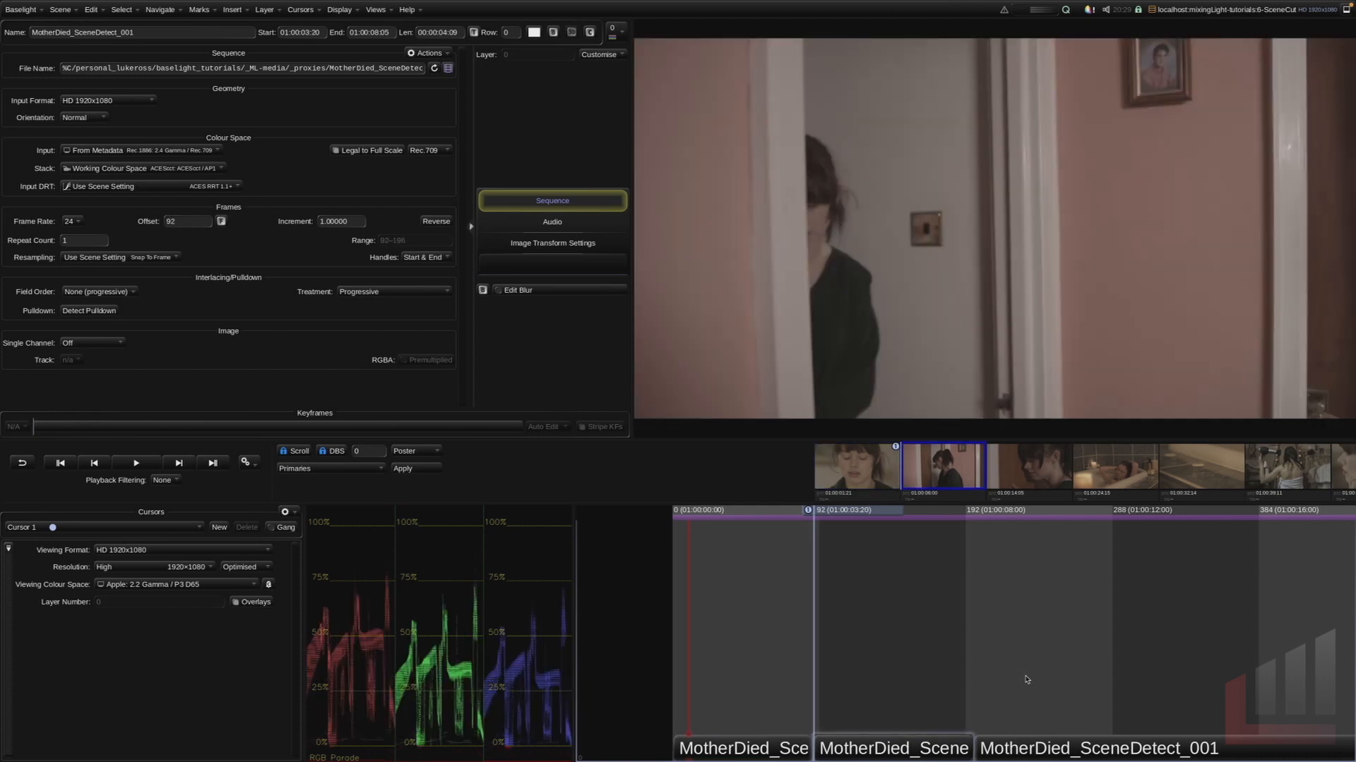
key(Down)
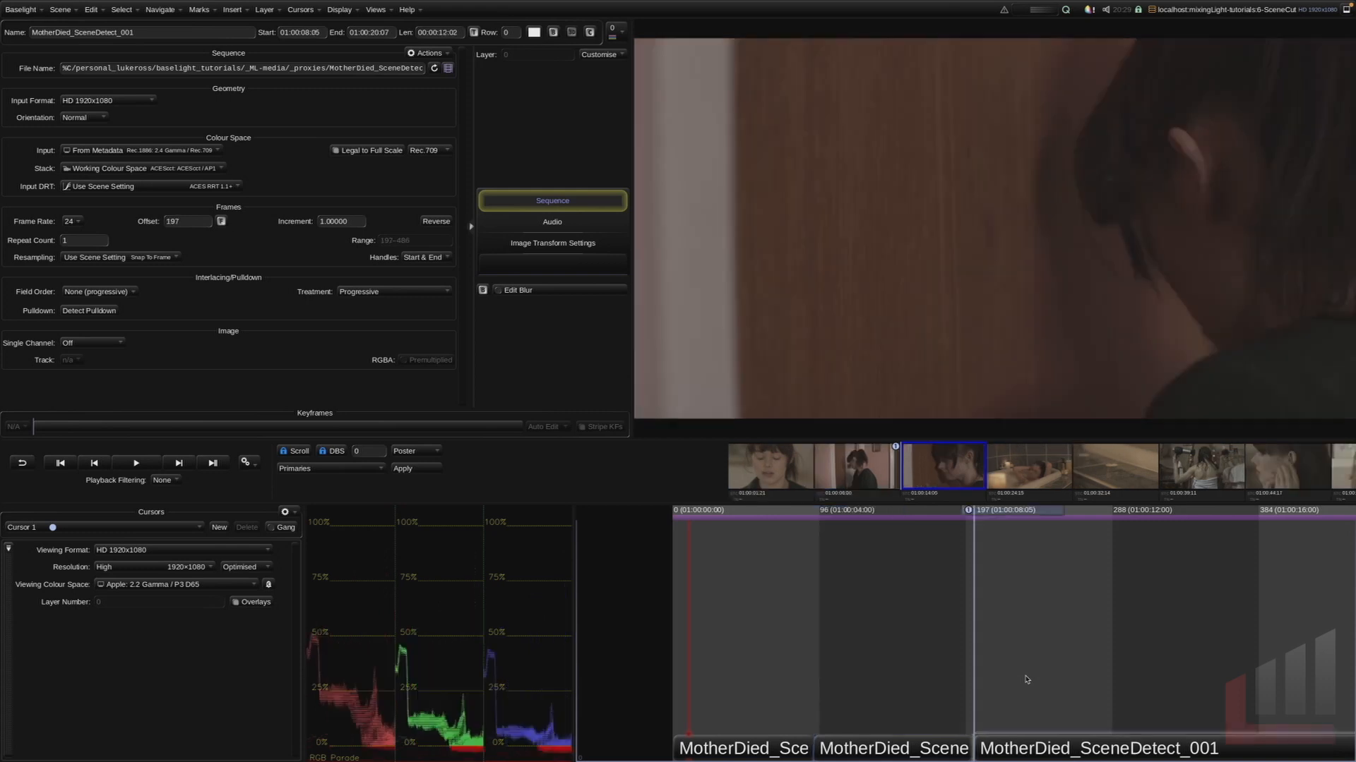
key(Left)
key(Right)
- Check the remaining cuts from the bathtub shot to the end of the bedroom shot, comparing outgoing and incoming frames
key(Down)
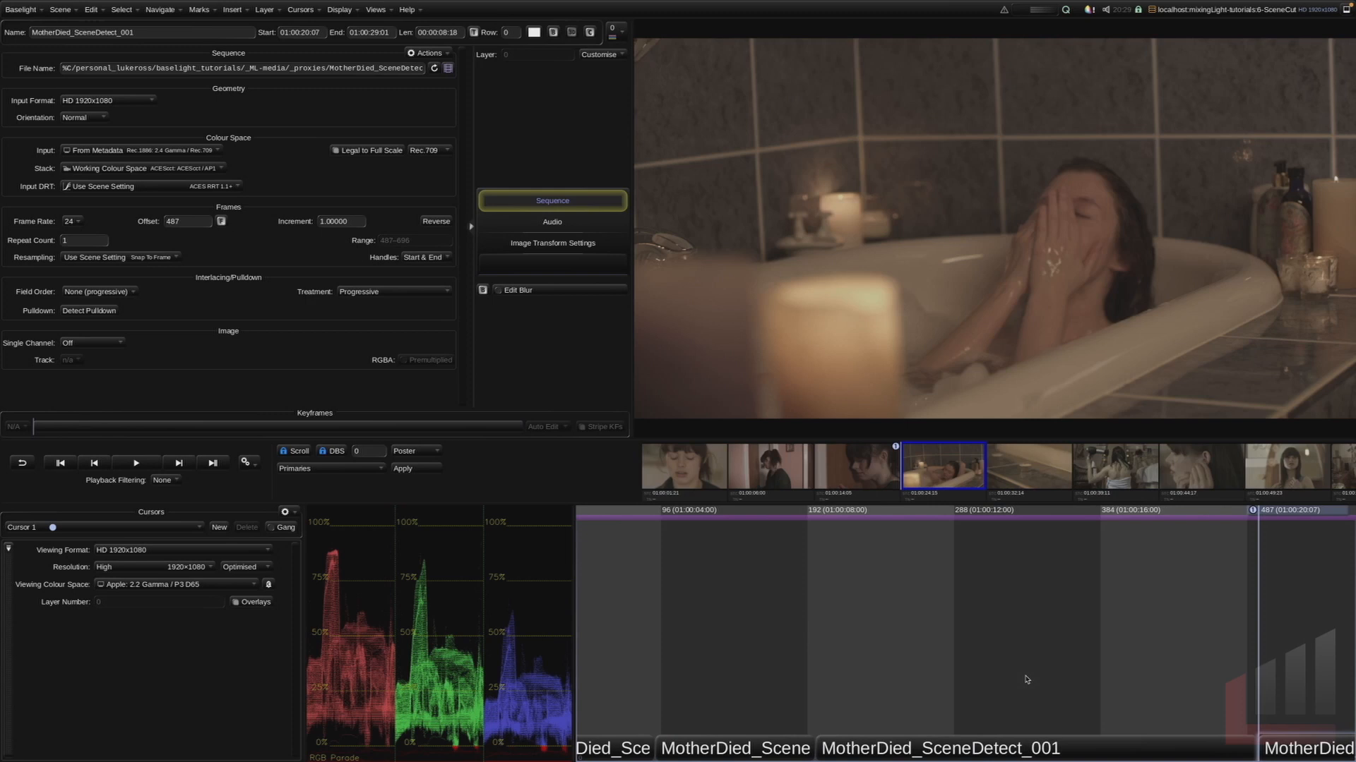
key(Up)
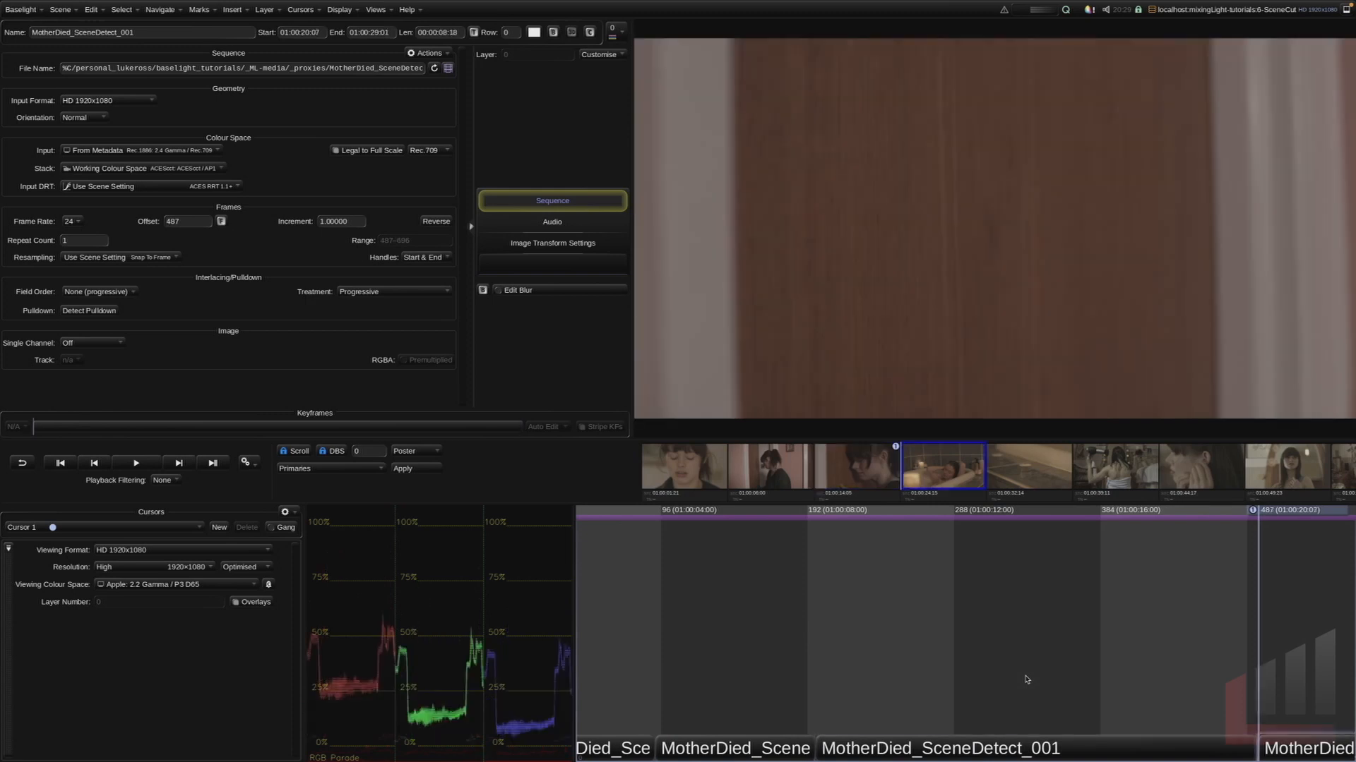
key(Down)
key(Down)
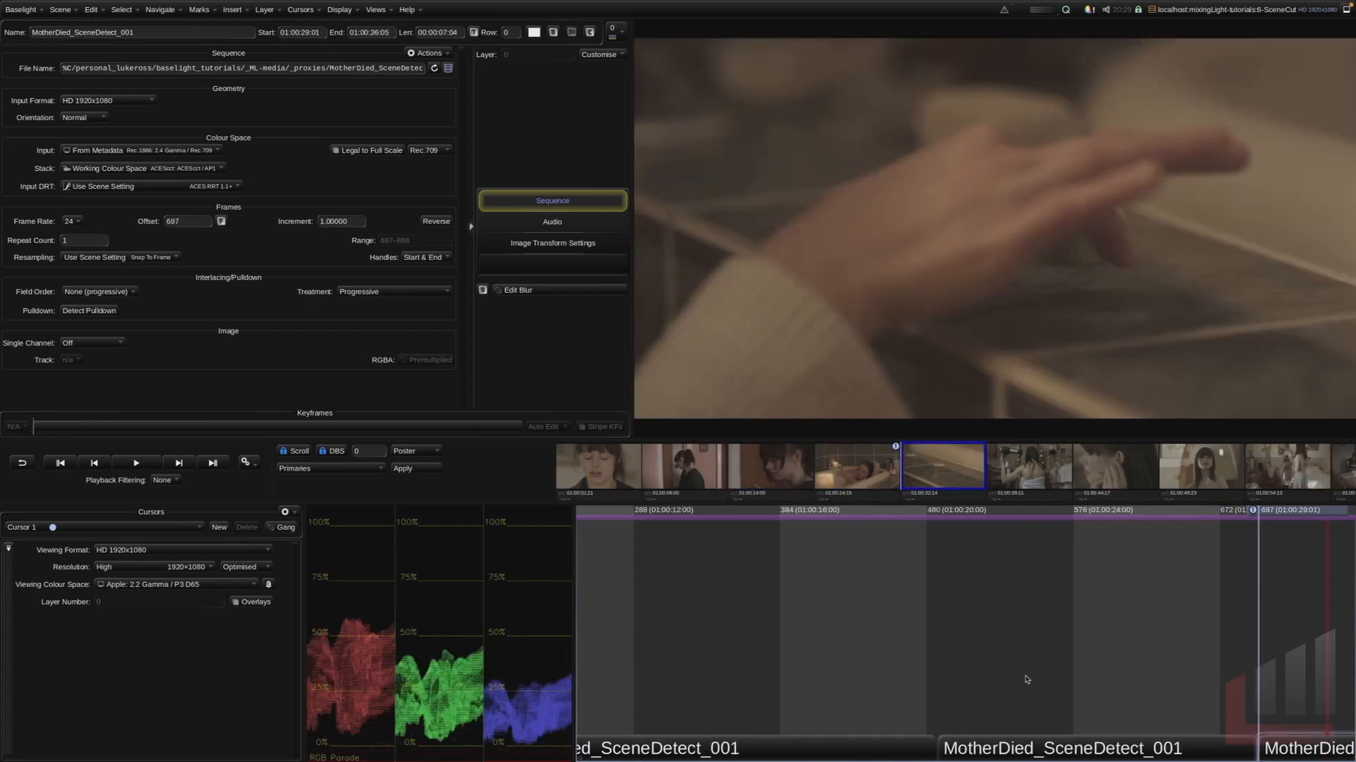
key(Up)
key(Down)
key(Down)
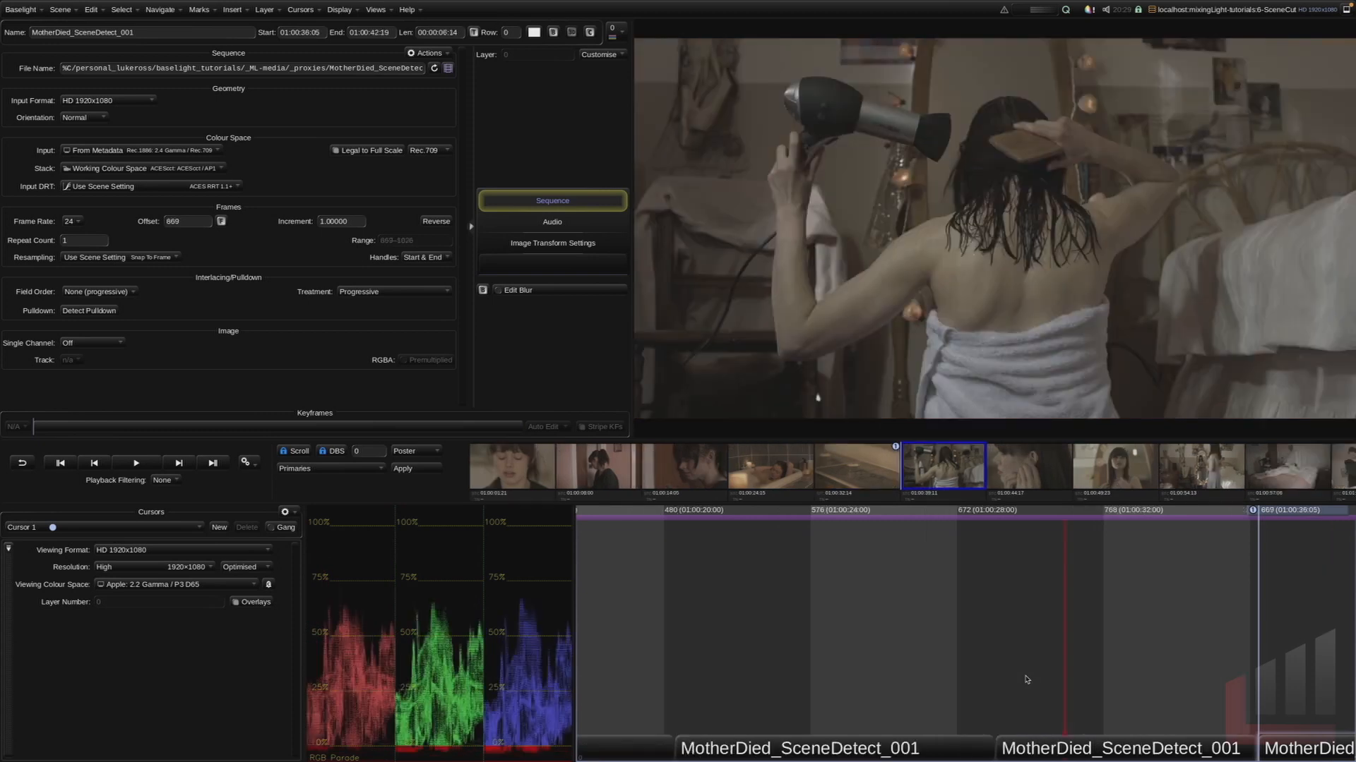
key(Up)
key(Down)
key(Down)
key(Up)
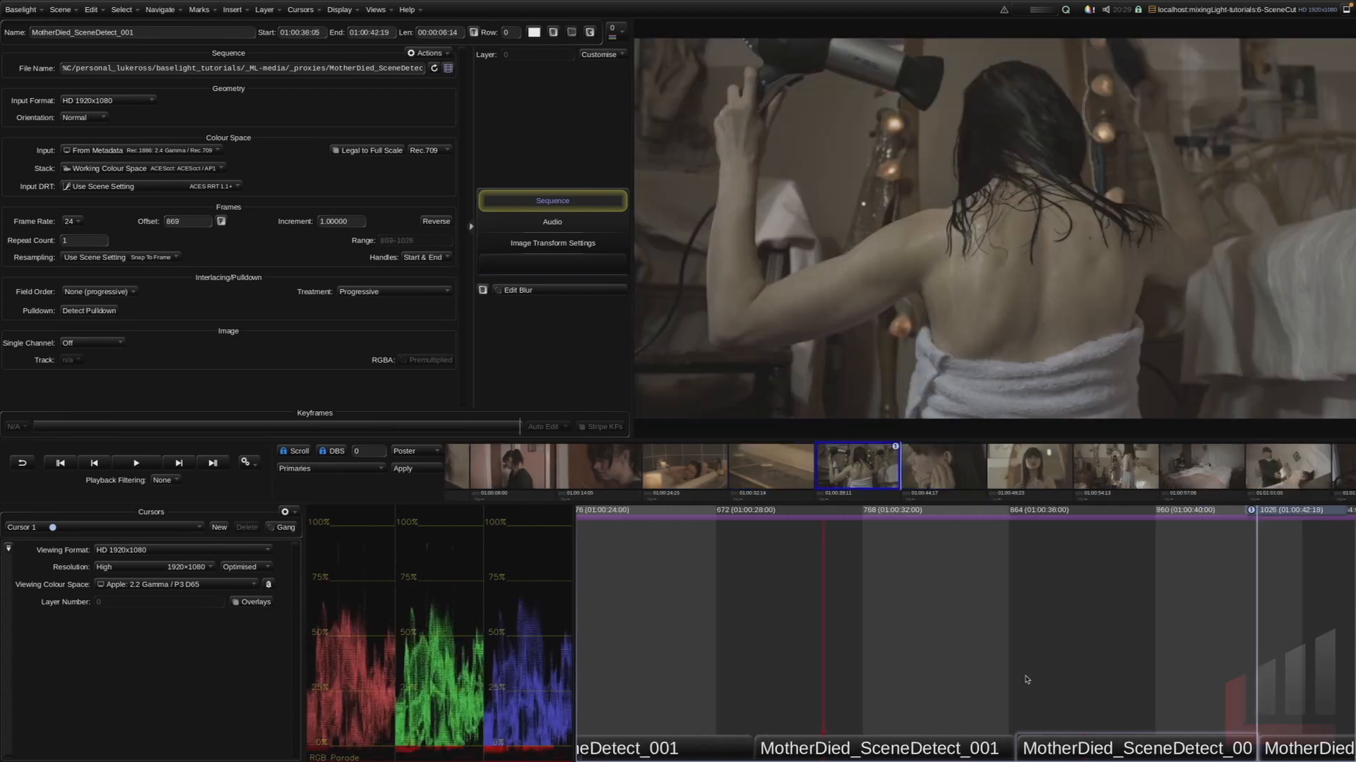
key(Down)
key(Down)
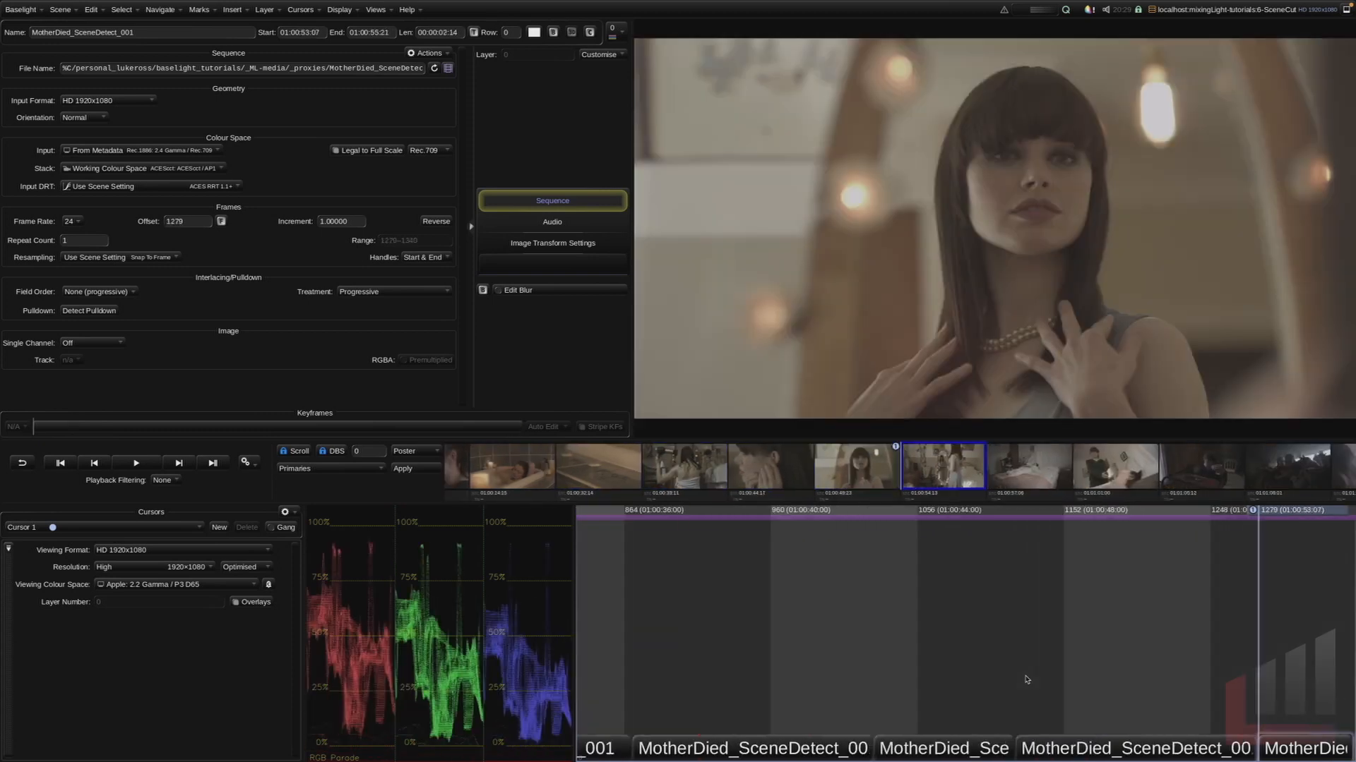
key(Down)
key(Up)
key(Down)
key(Down)
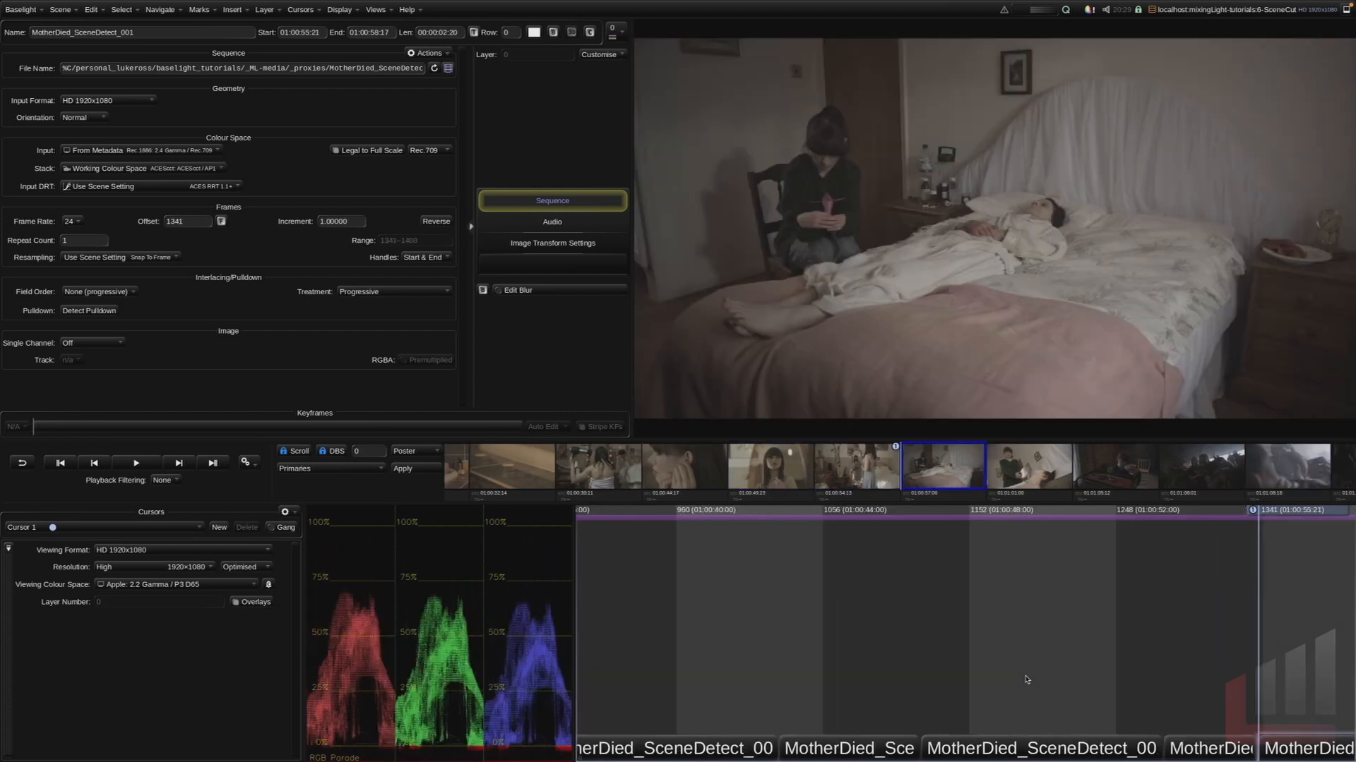
key(Up)
key(Down)
key(Down)
key(Up)
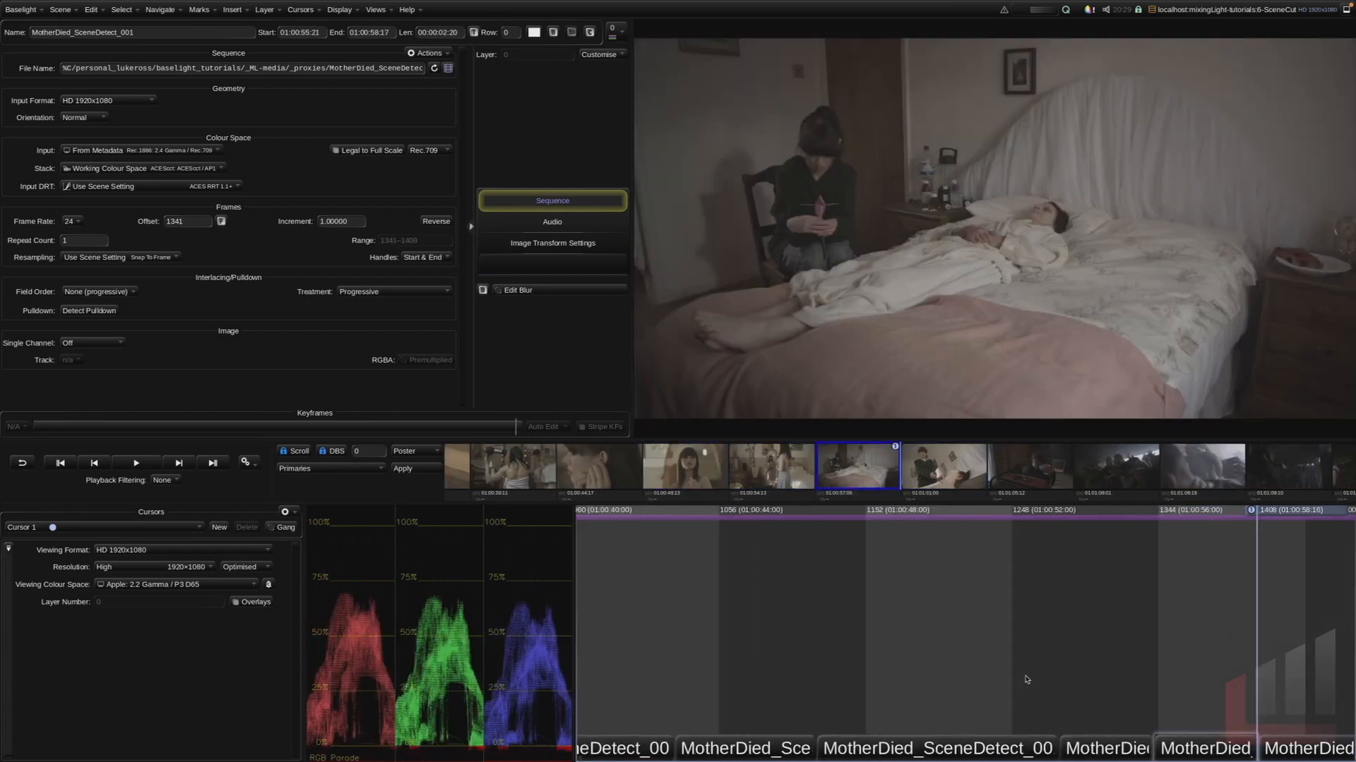
- Return to the start of the timeline and move the playhead from frame 0 to the red mark in the first shot
key(Home)
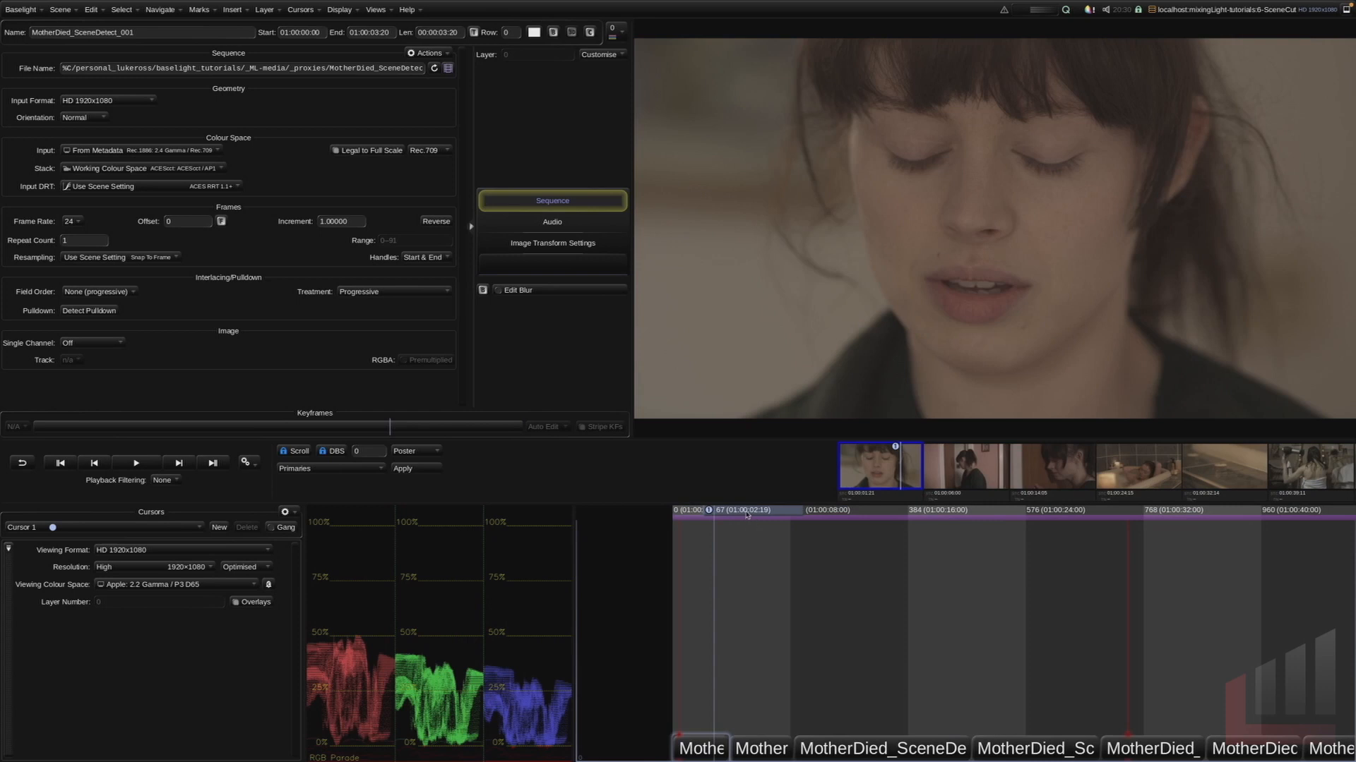
drag(747, 516, 710, 665)
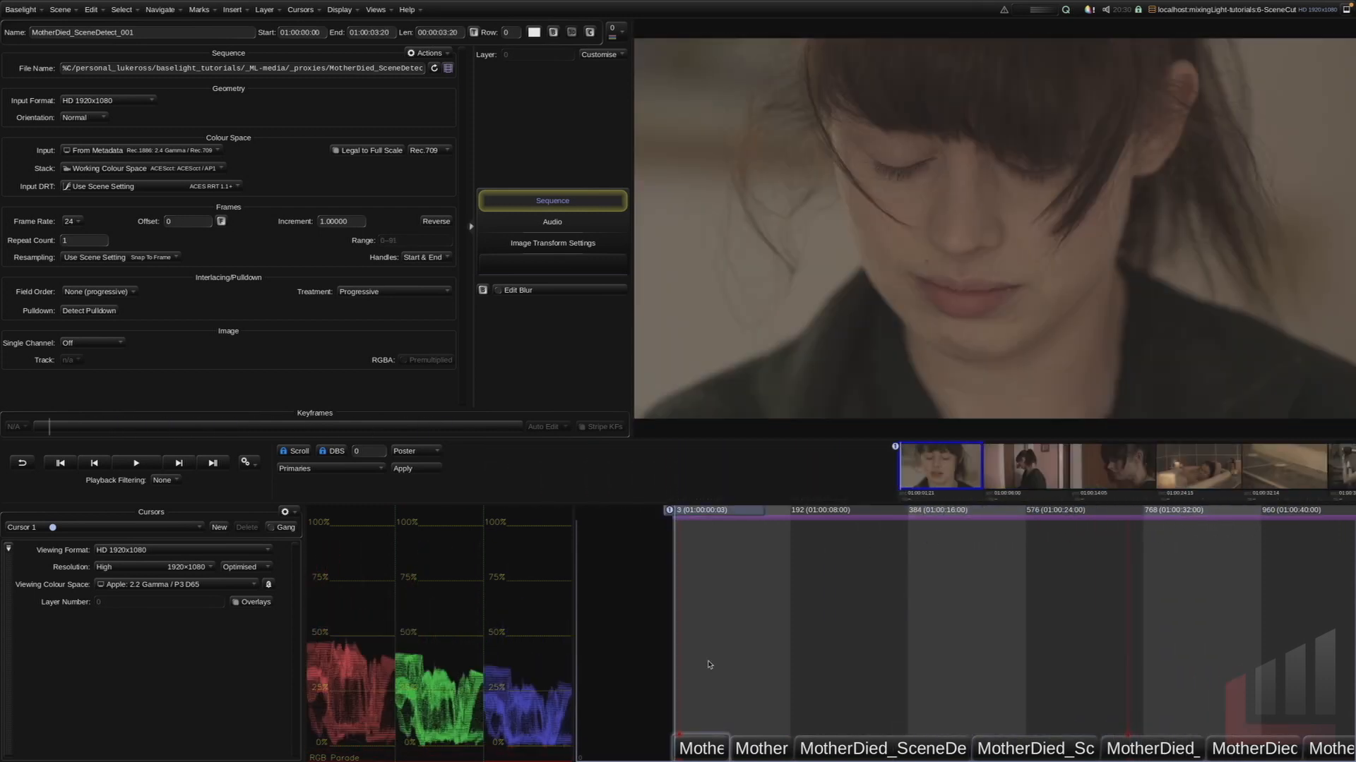
scroll(729, 662, up, 5)
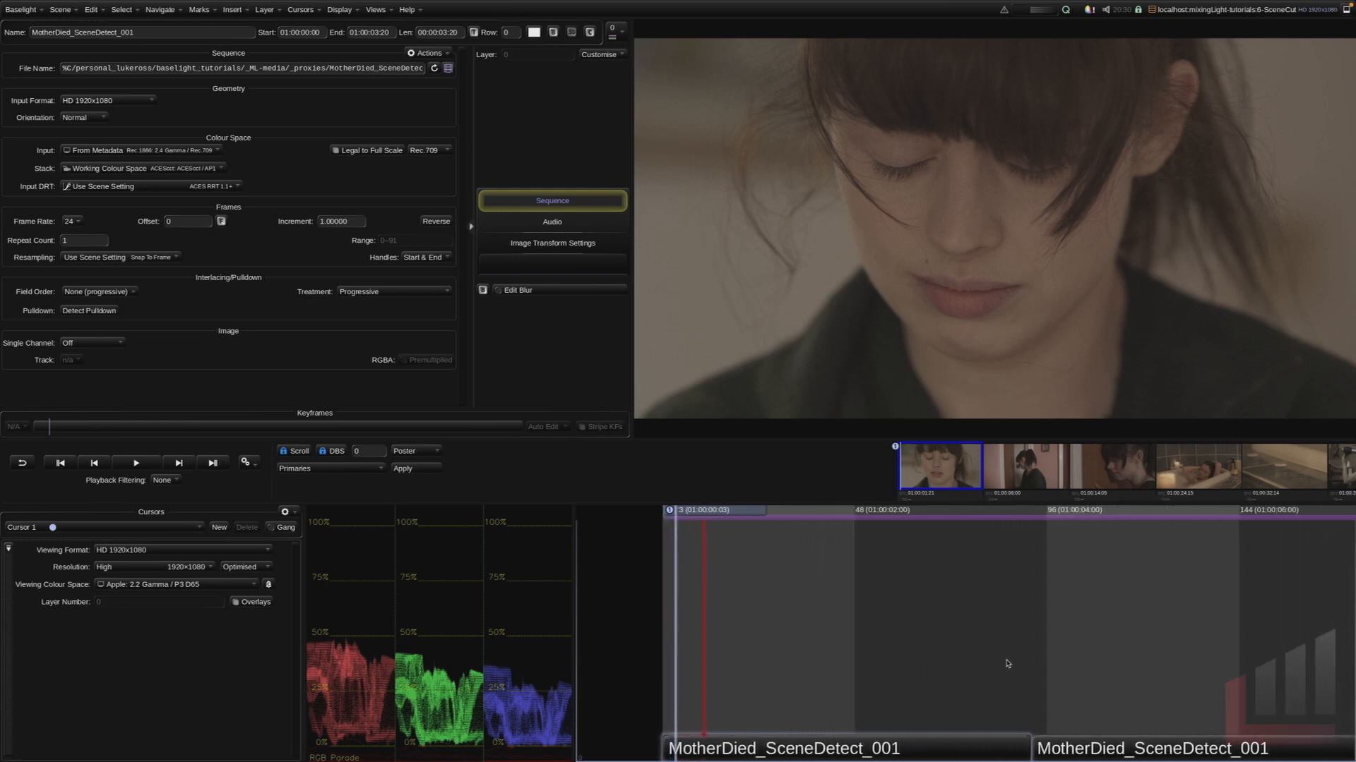
scroll(1008, 664, up, 2)
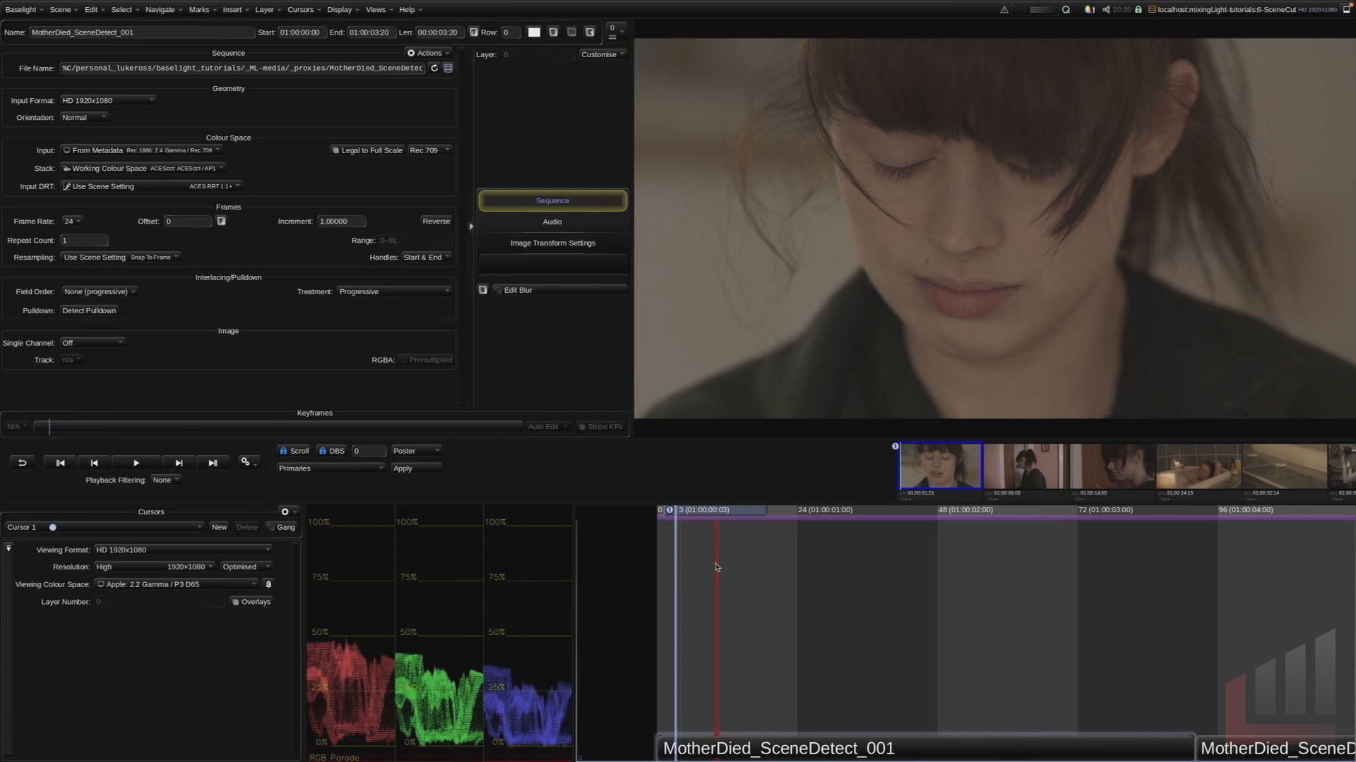
click(661, 511)
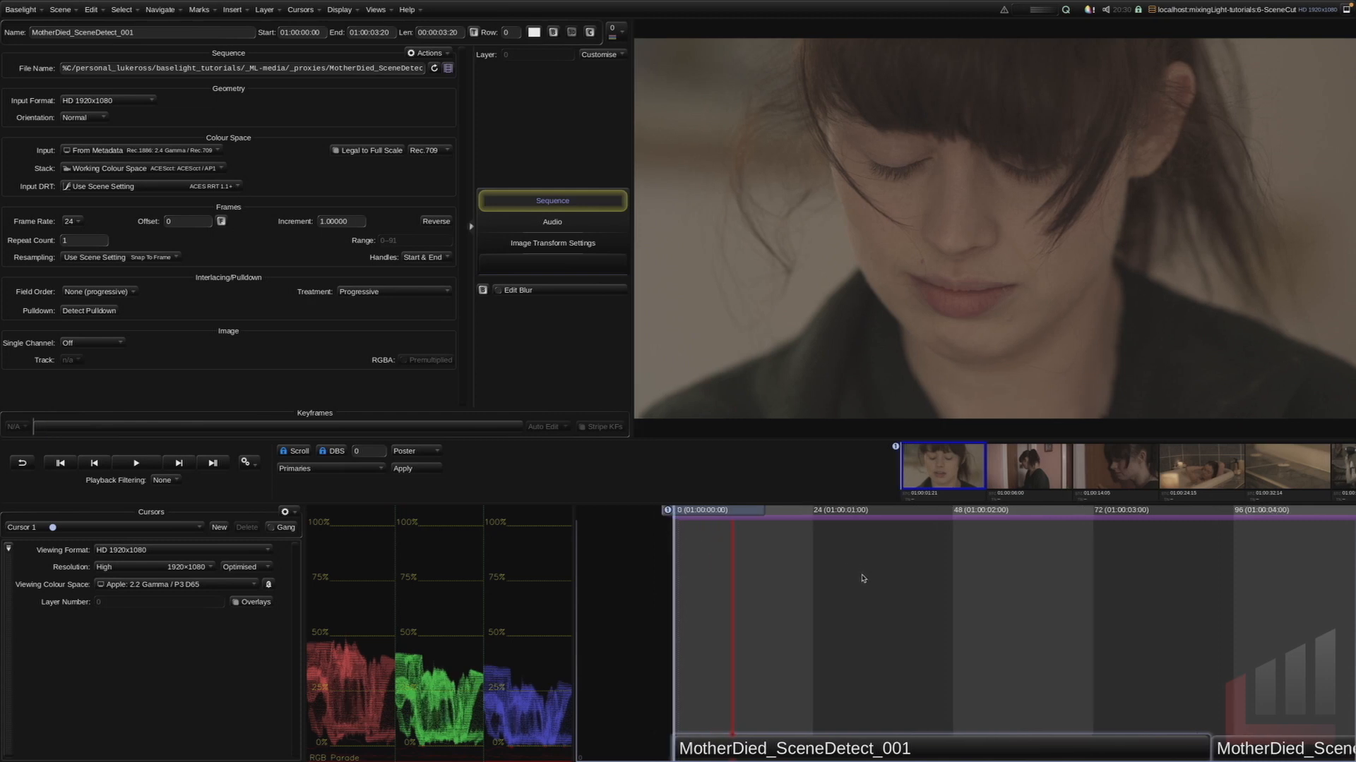
key(space)
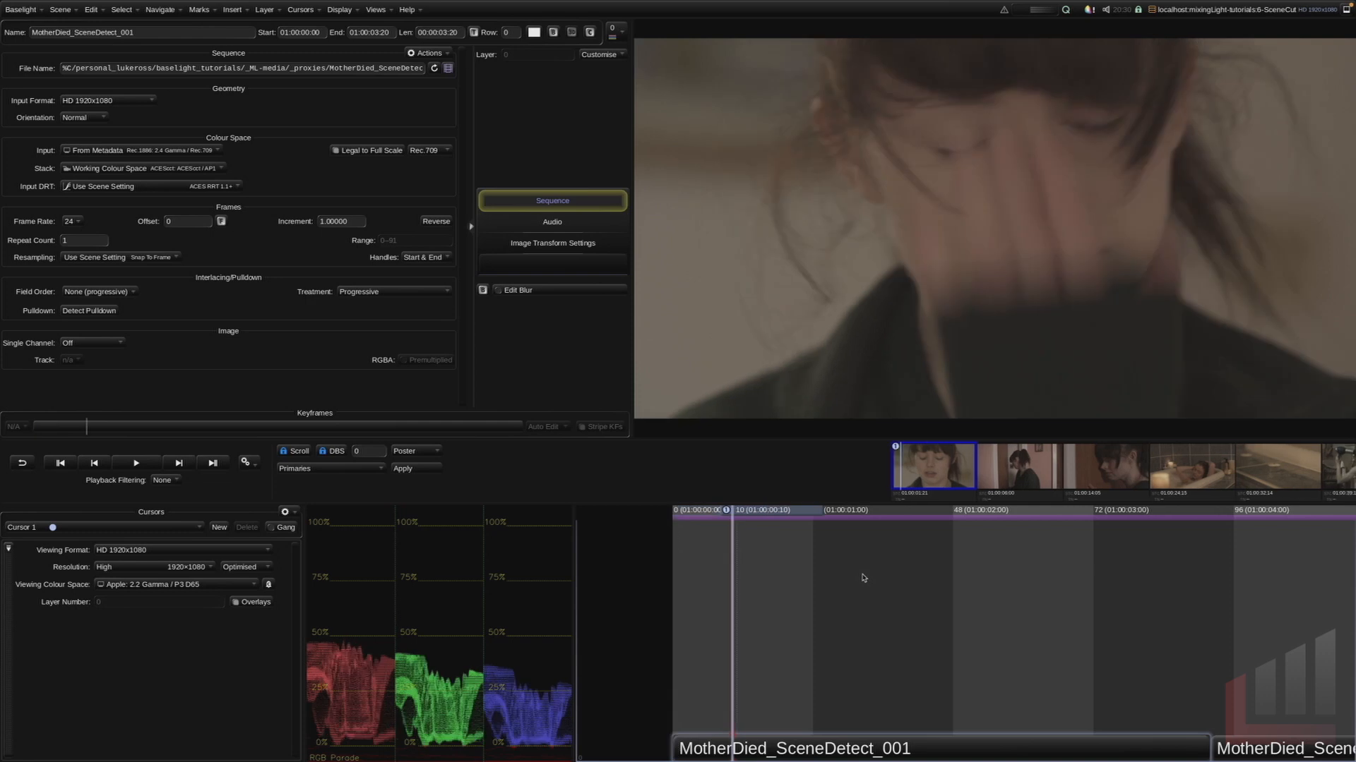
- Jump from the marked frame through to the start of the third shot, and back to the first frame
key(Page_Down)
key(Page_Up)
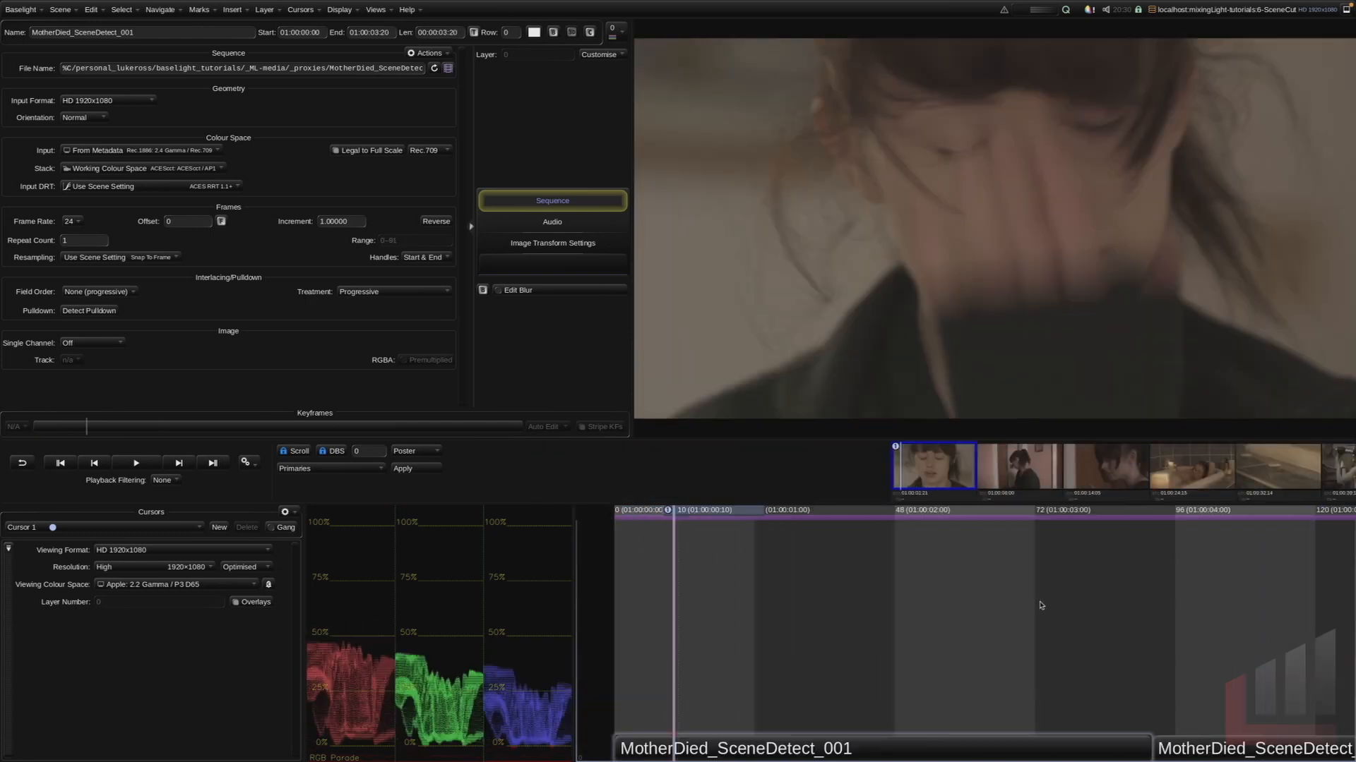
key(Page_Down)
key(Page_Down)
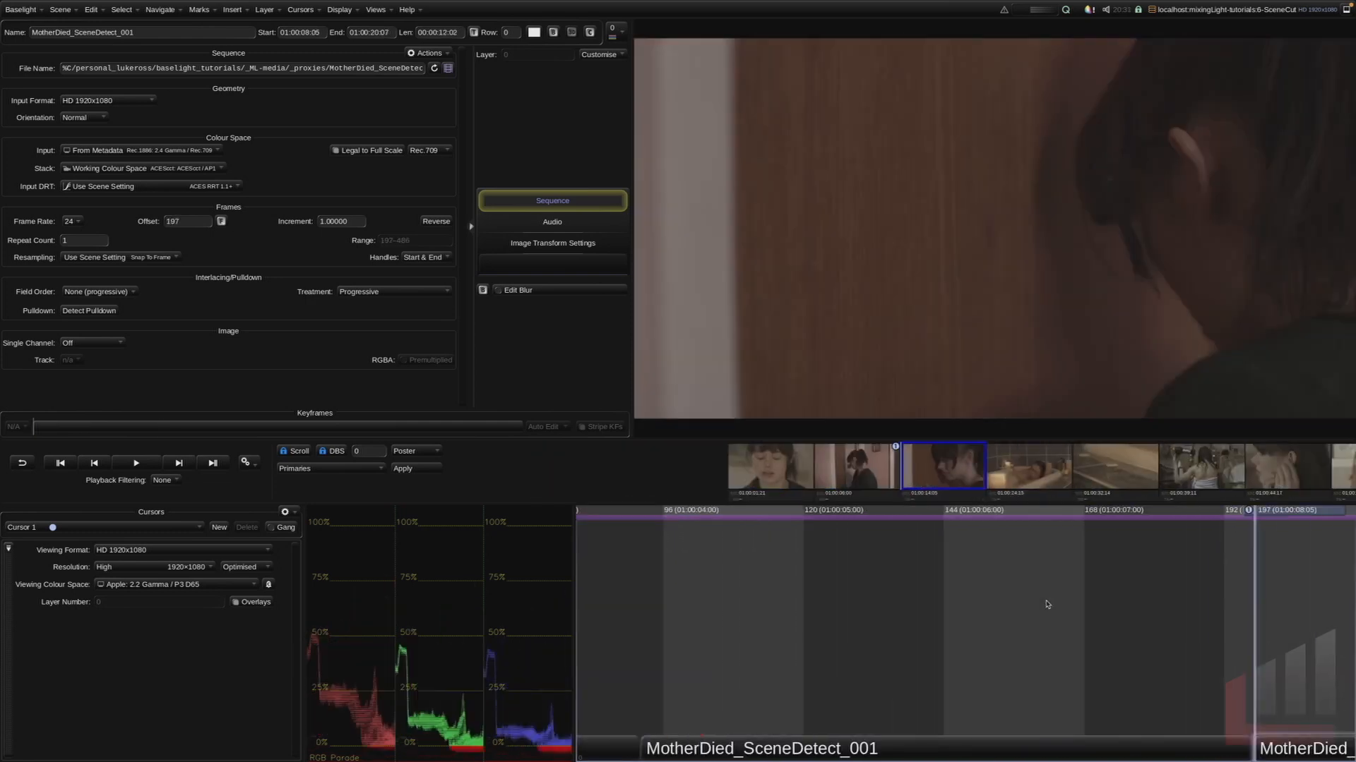
key(Page_Up)
key(Page_Up)
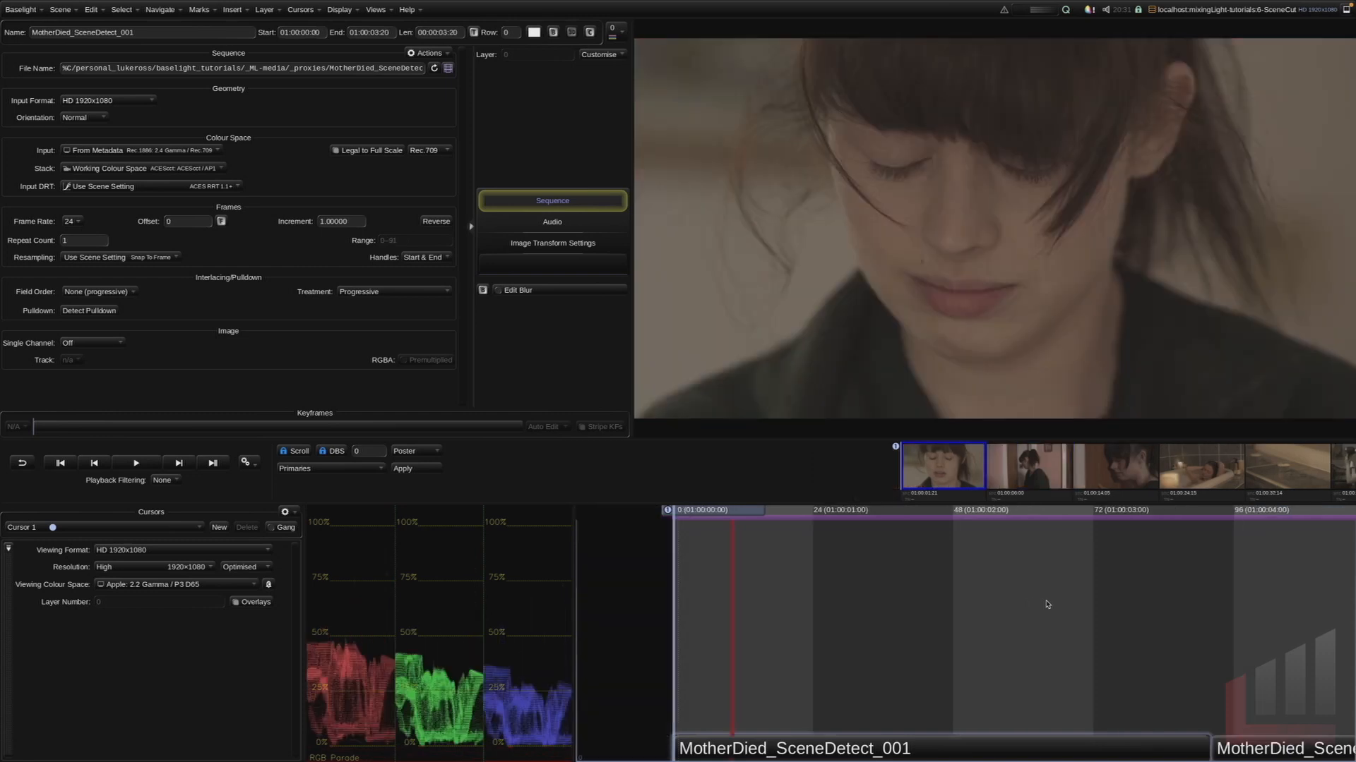
- Jump between the marks at frames 10 and 742, and return to the mark in the first shot
key(Page_Down)
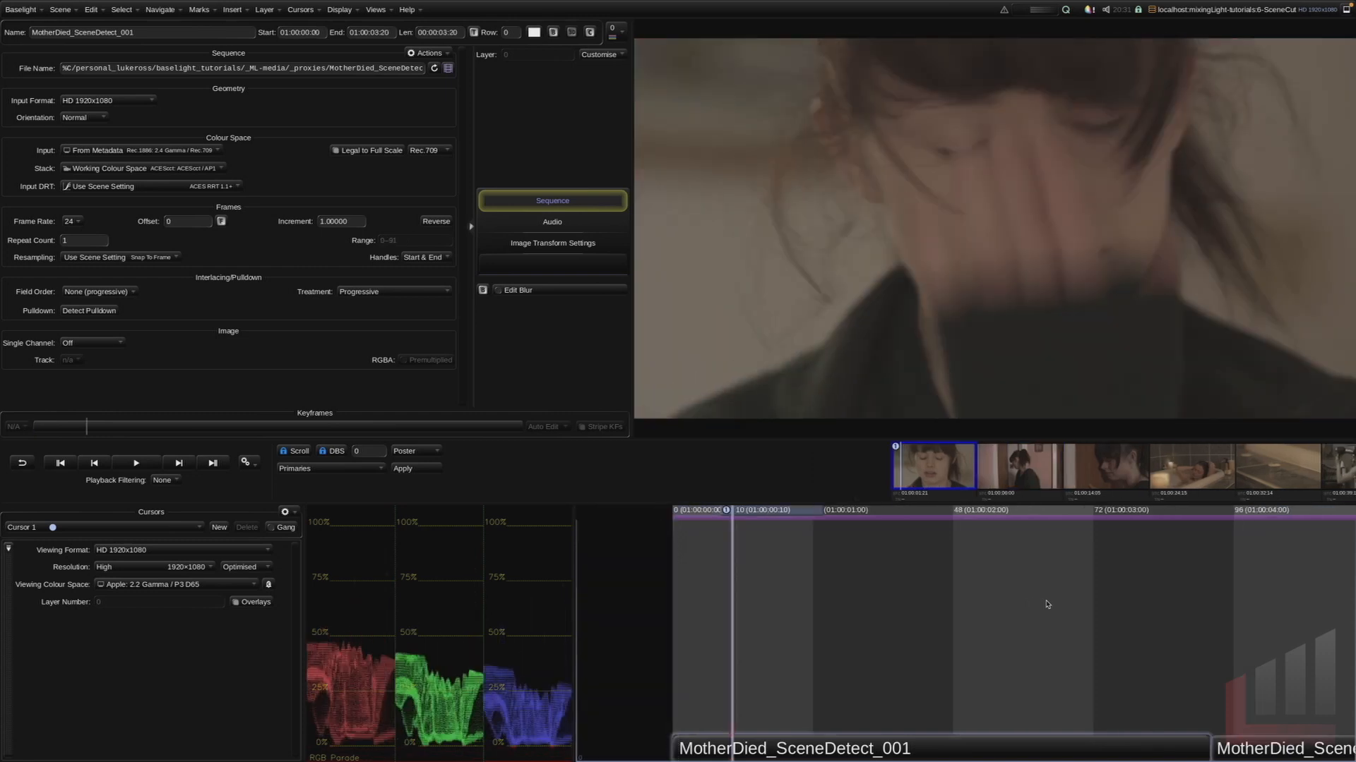
key(Page_Down)
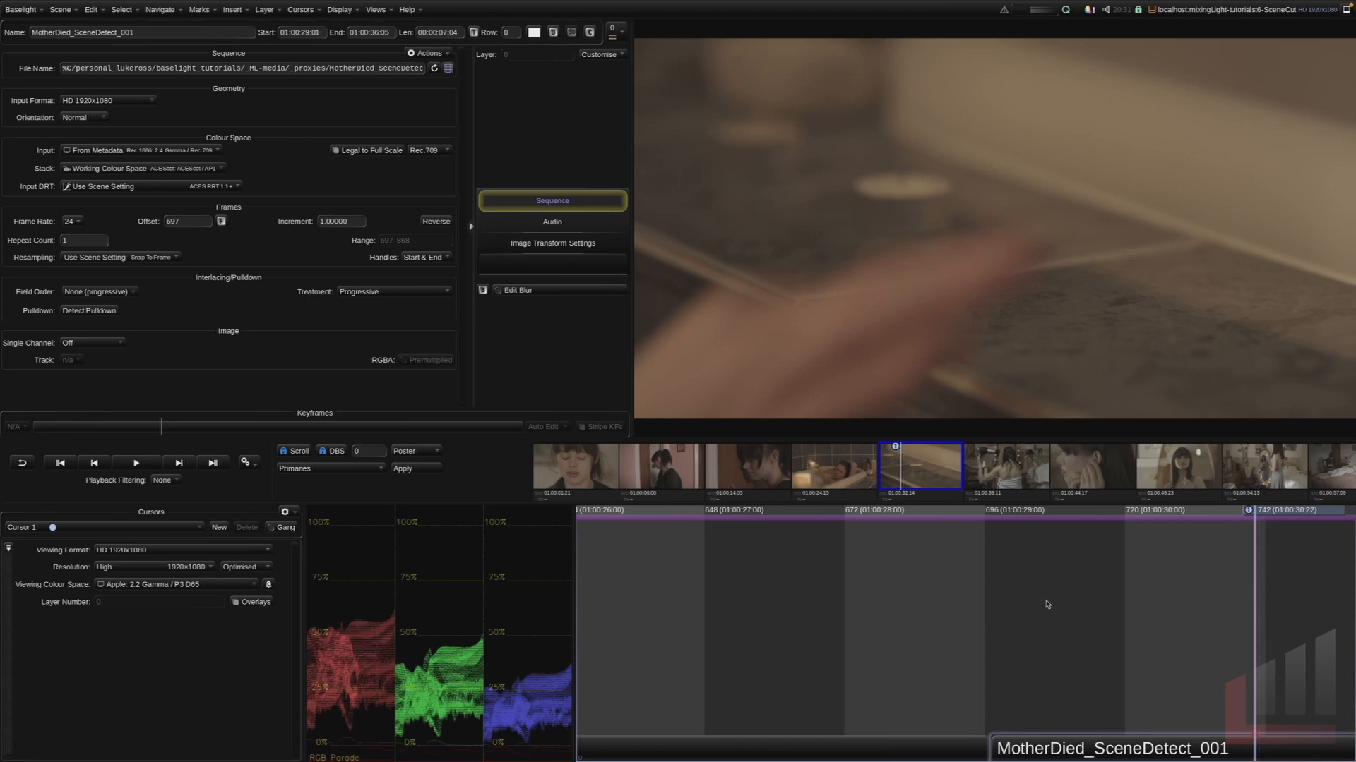
key(Home)
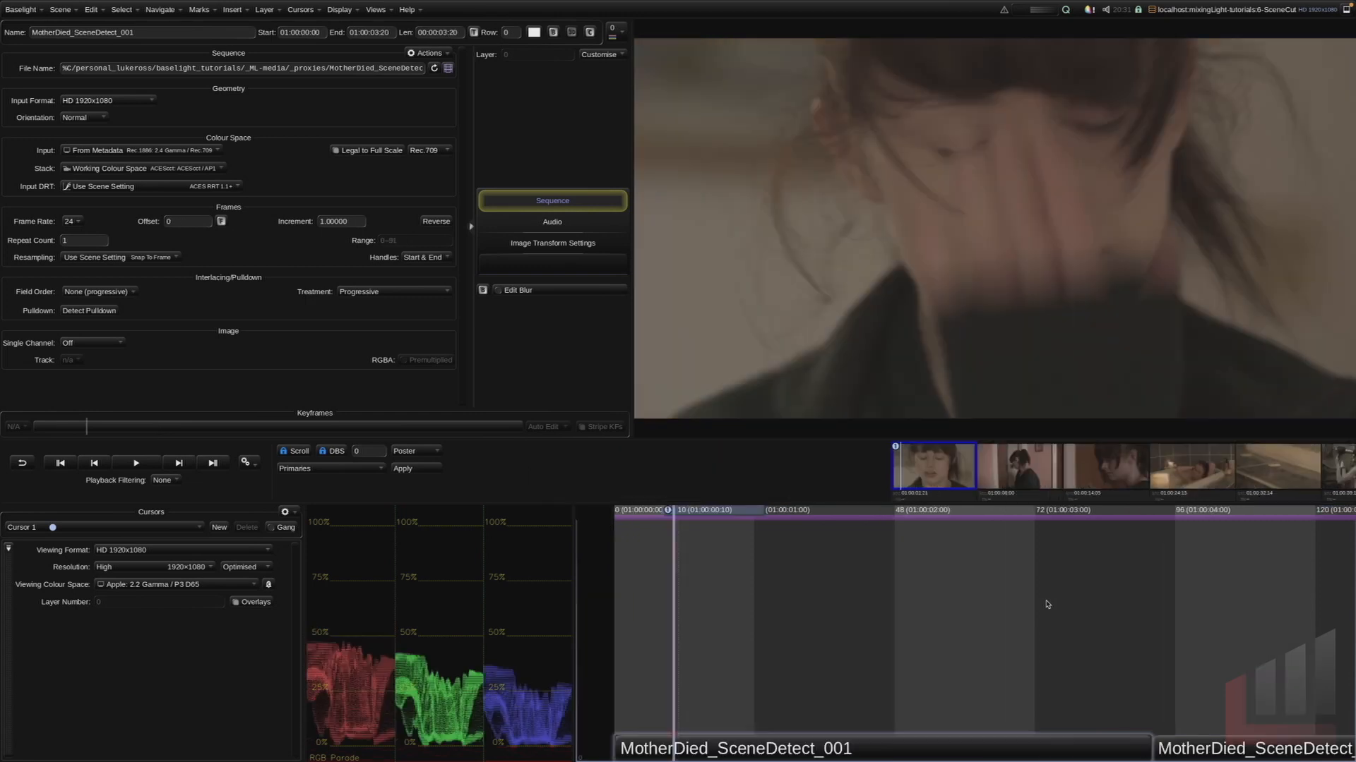
key(Home)
key(Home)
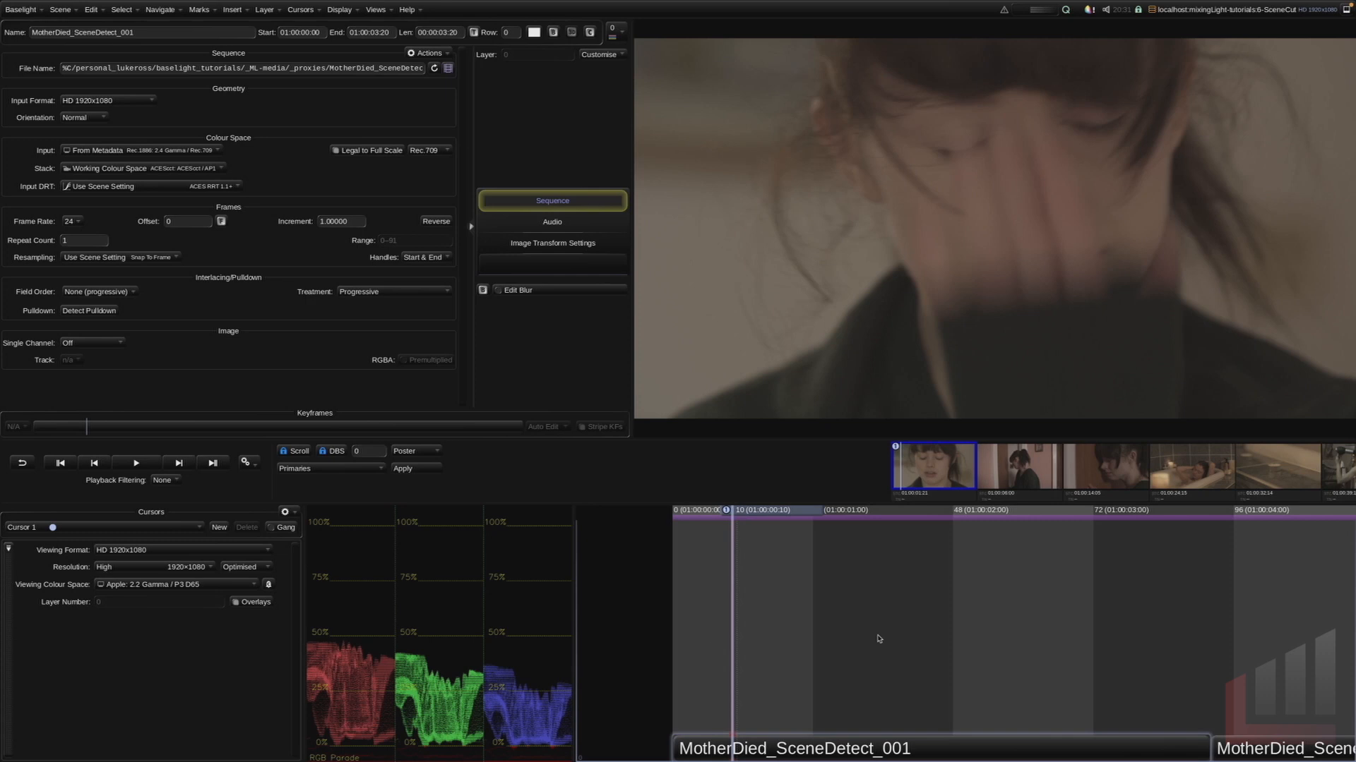
key(Home)
key(Home)
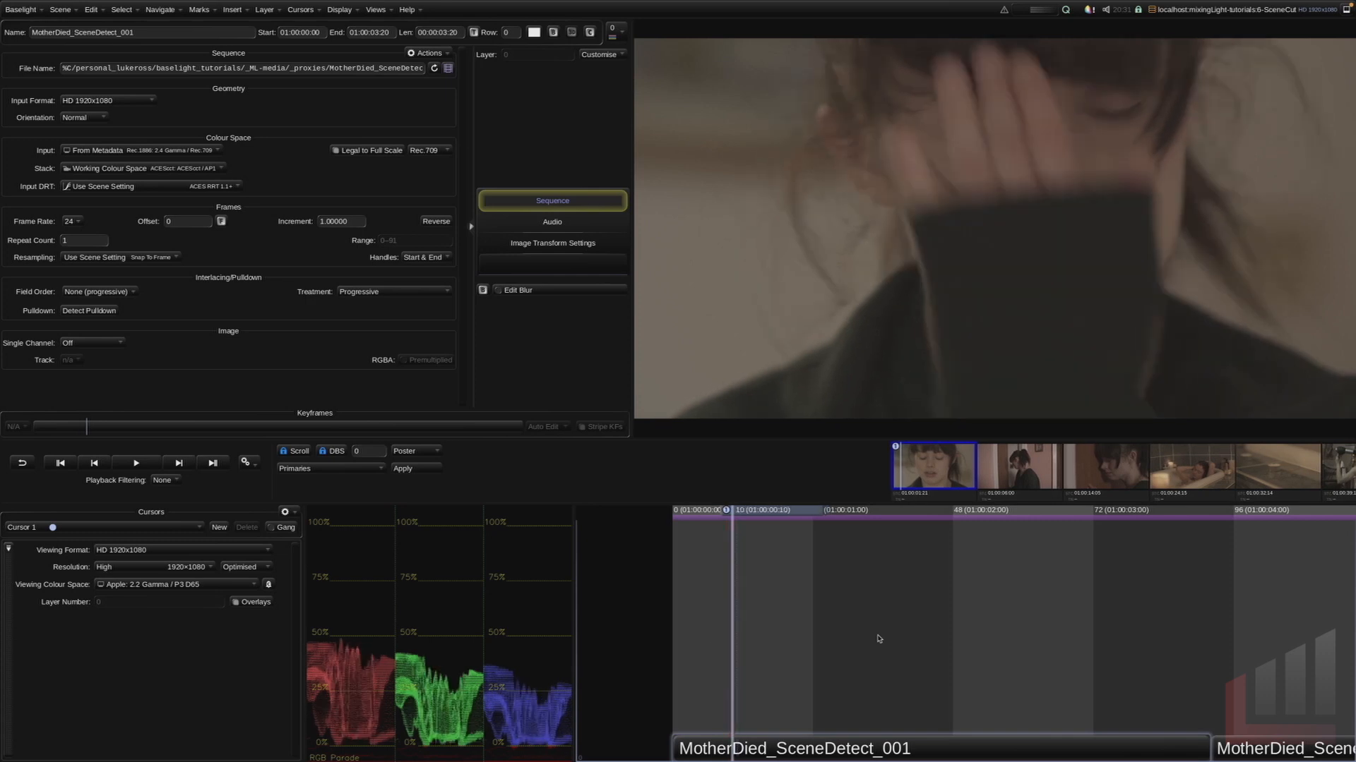
- Step back and forth around the mark at frame 10 to compare the adjacent frames
key(Left)
key(Right)
key(Left)
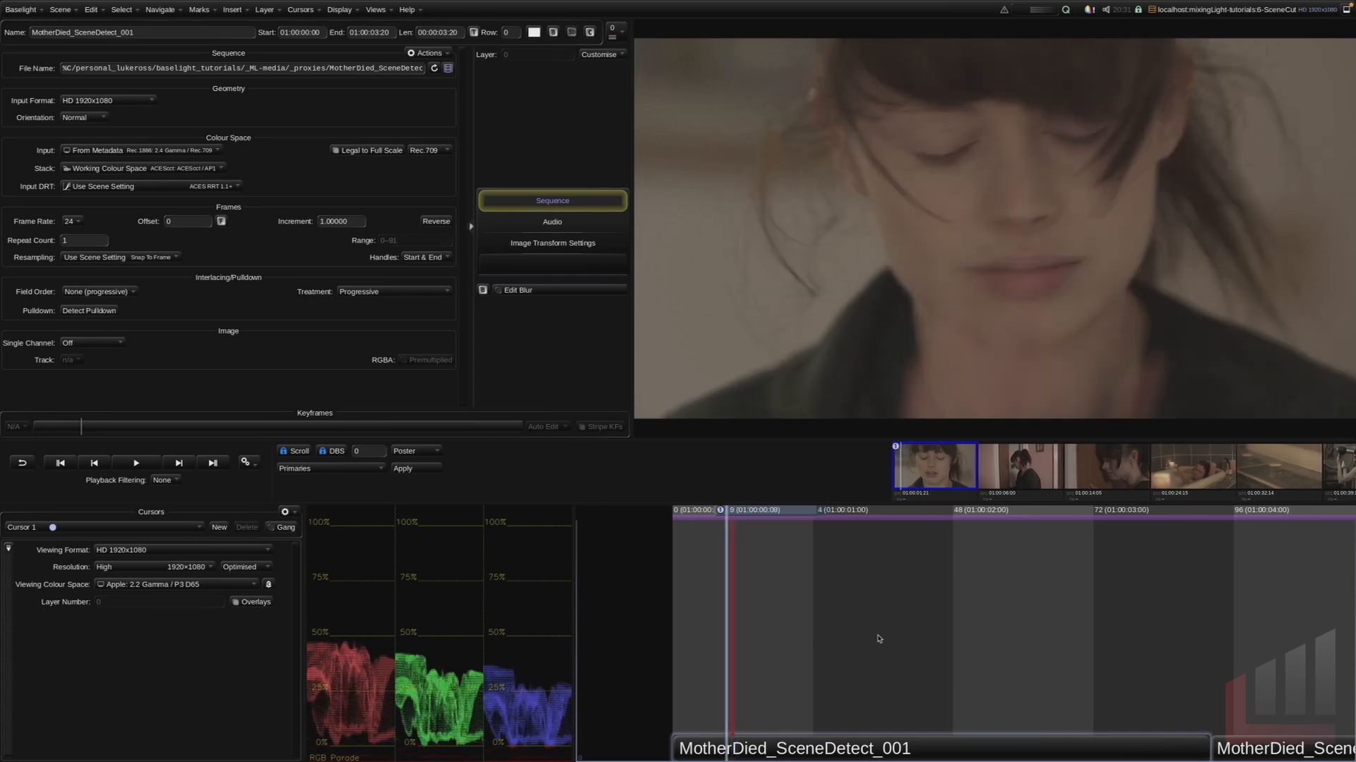
key(Right)
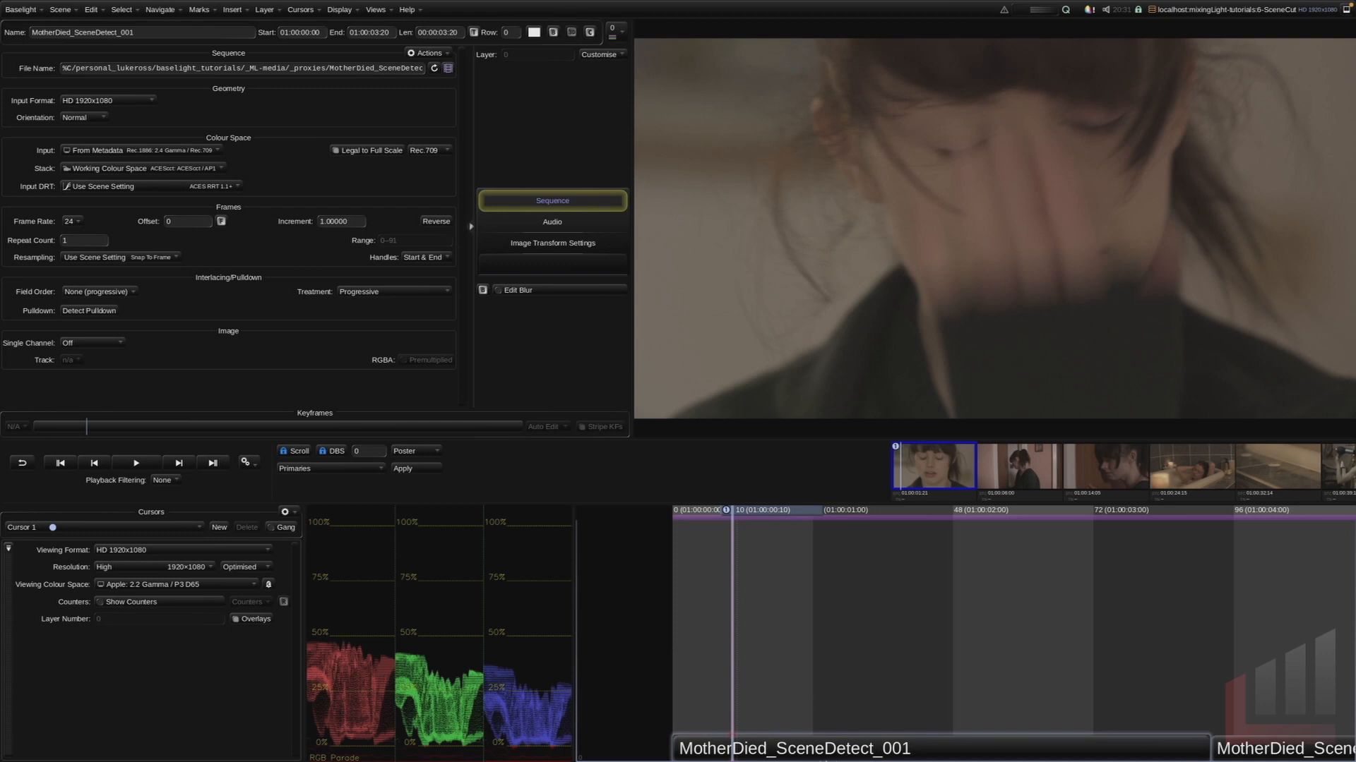
- Try splitting the first shot at the mark on frame 10, and undo the split
click(816, 753)
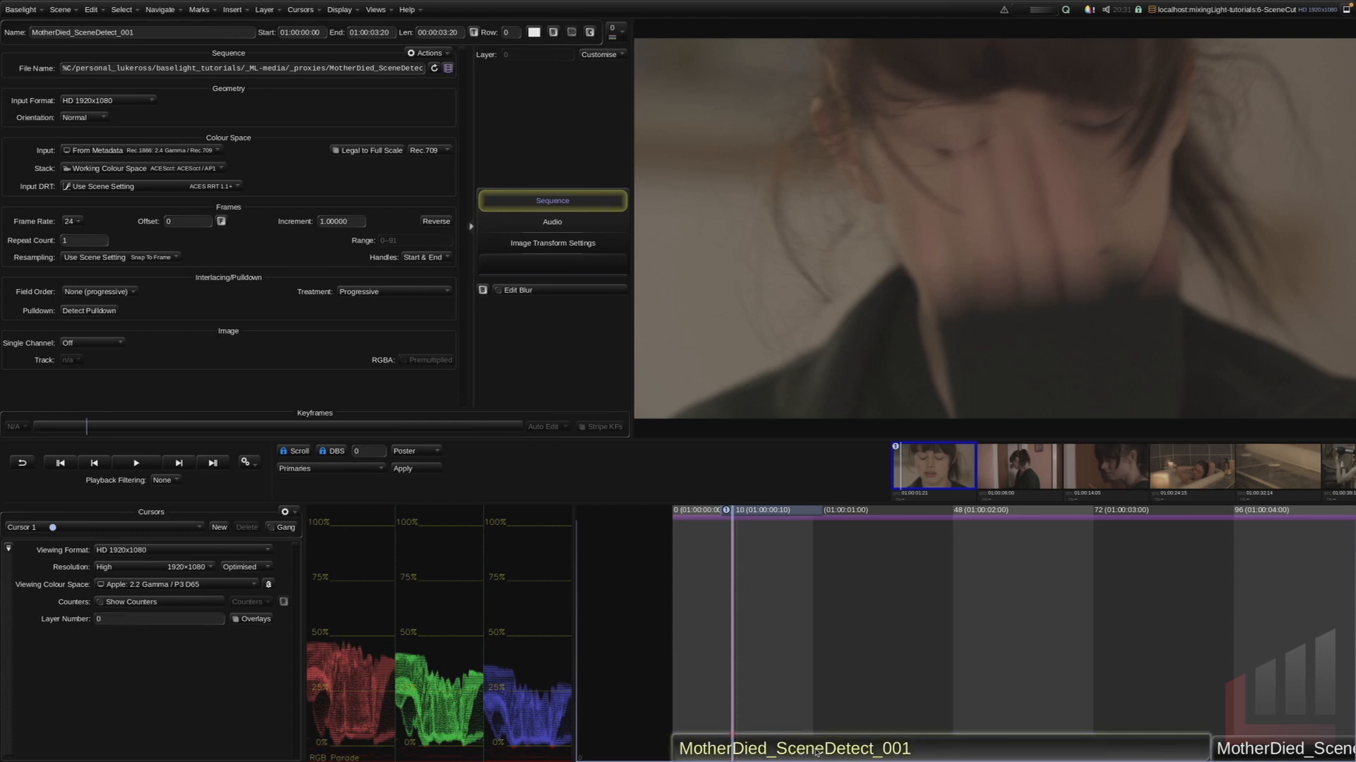
key(backslash)
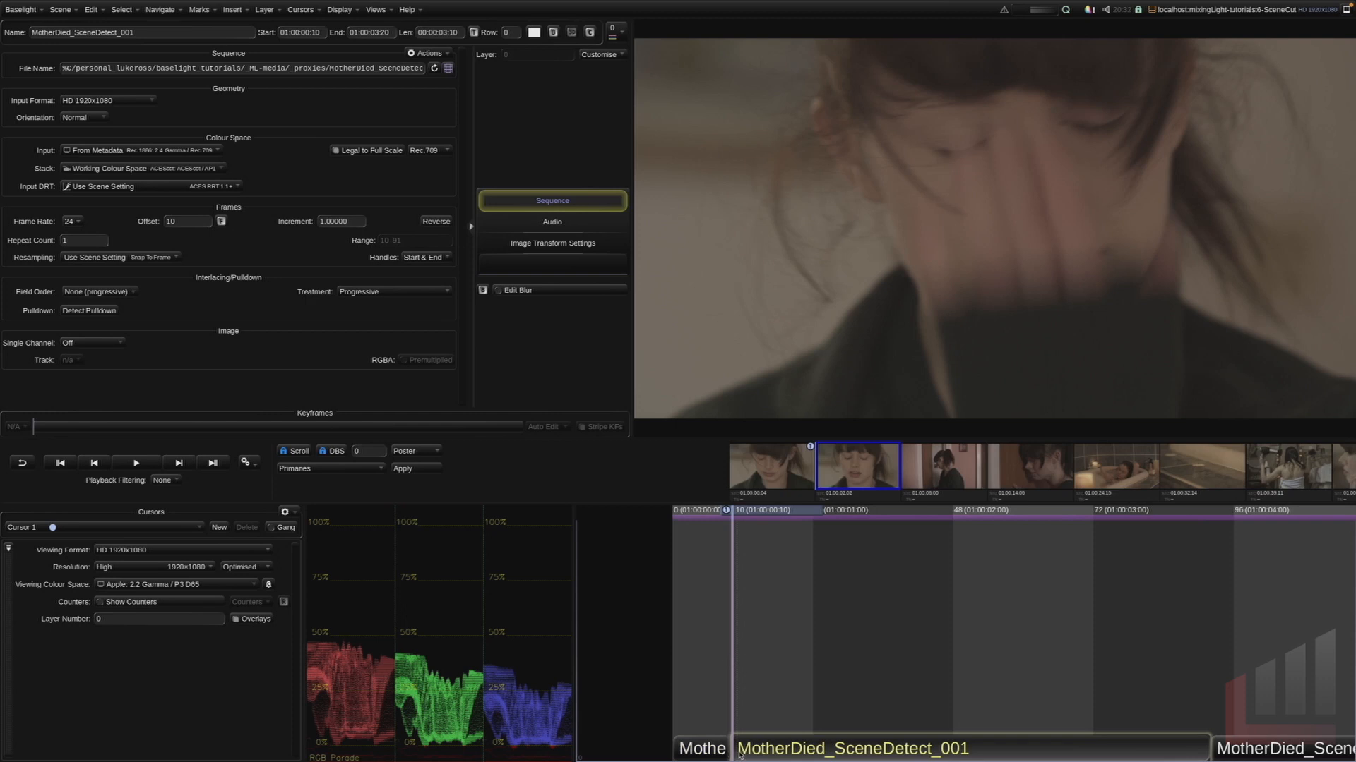
click(956, 621)
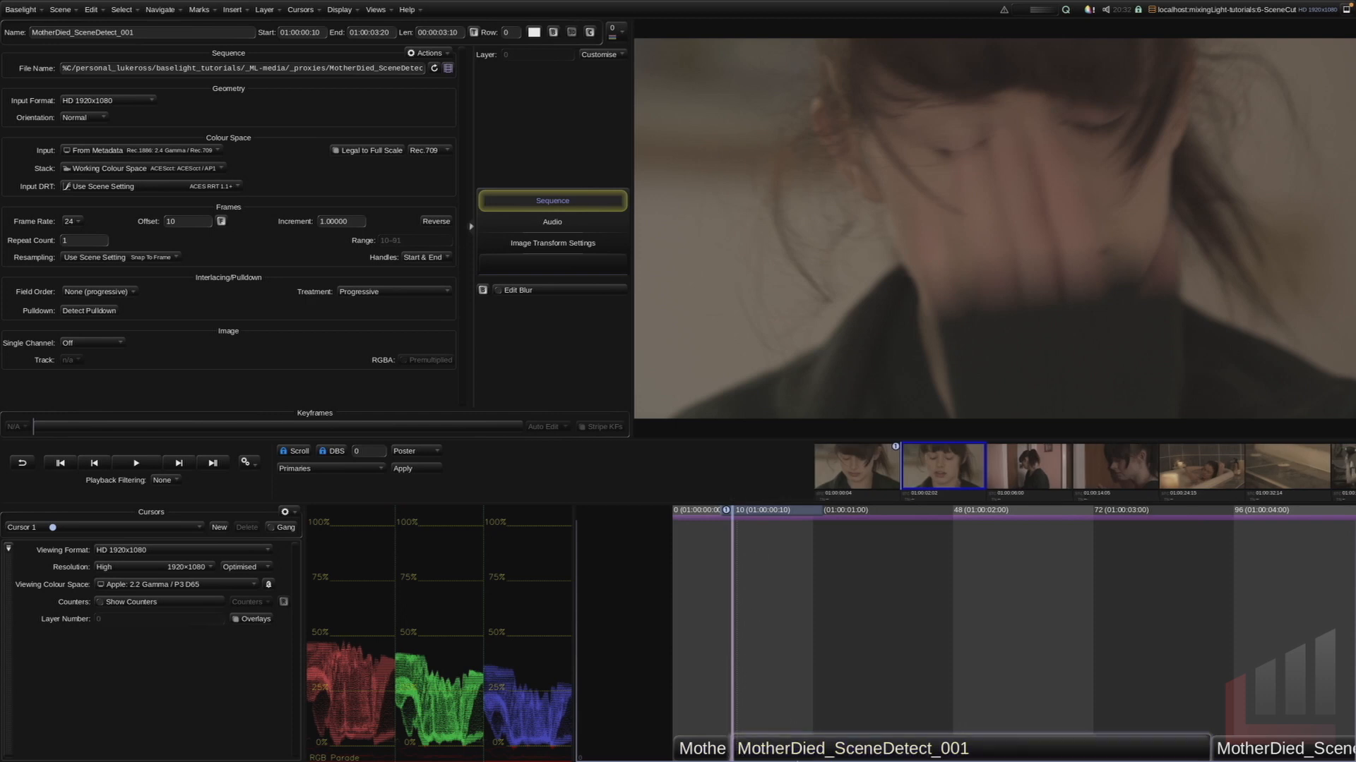
key(ctrl+z)
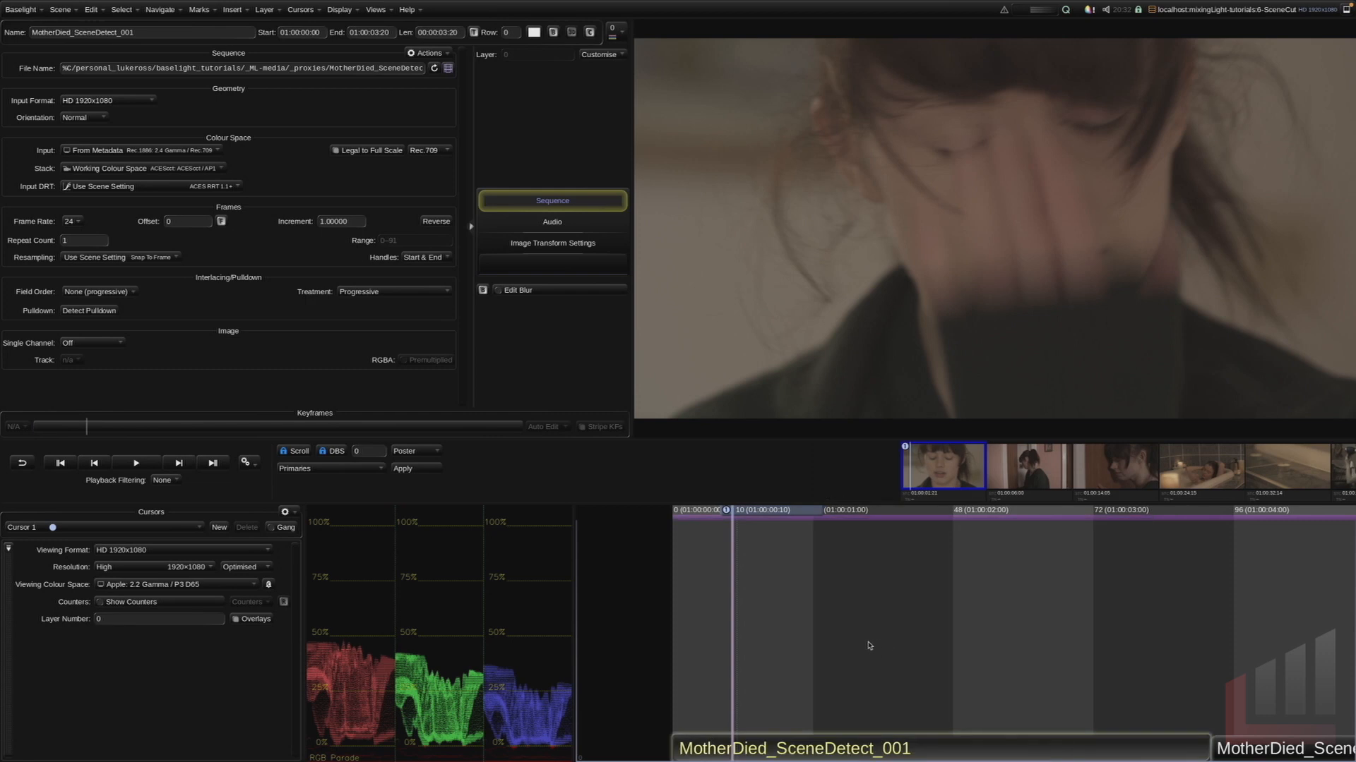
- Remove the mark at frame 10 from the timeline
right_click(732, 618)
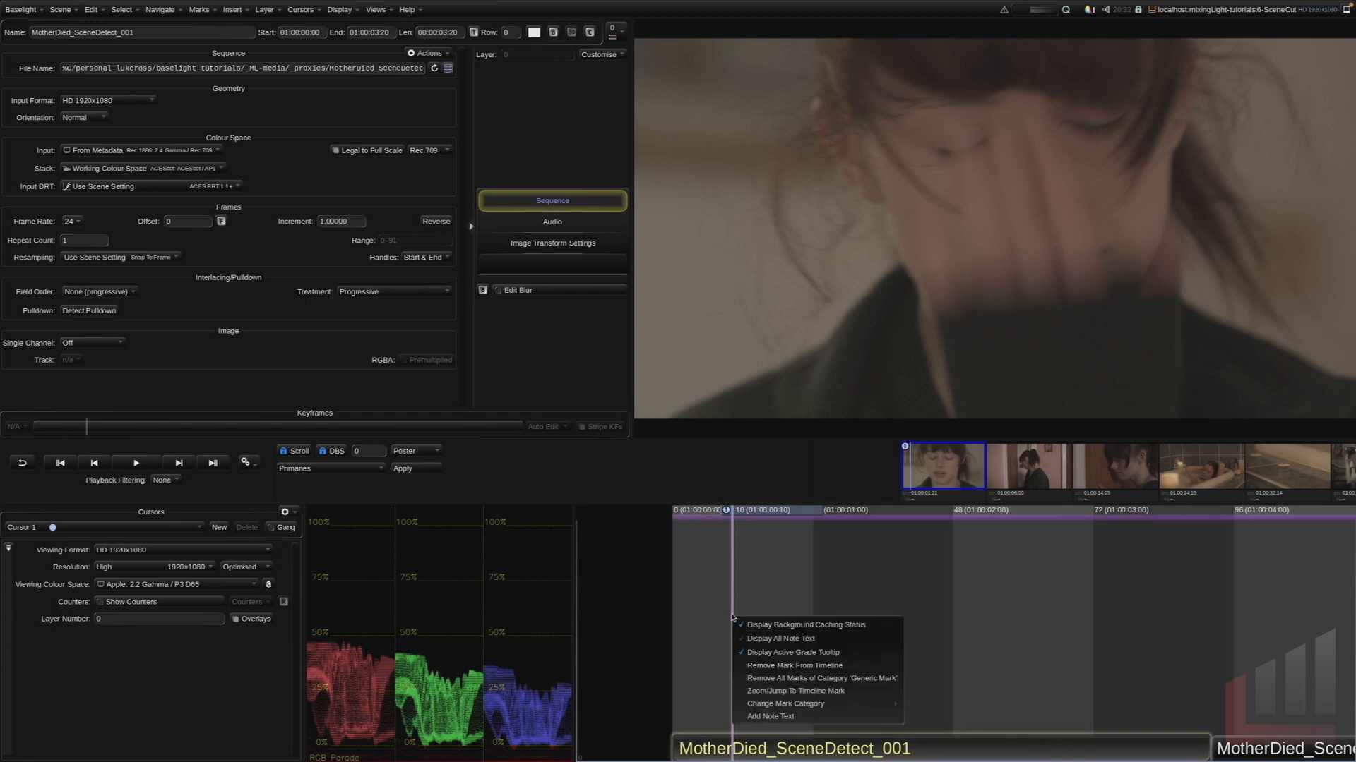
click(814, 667)
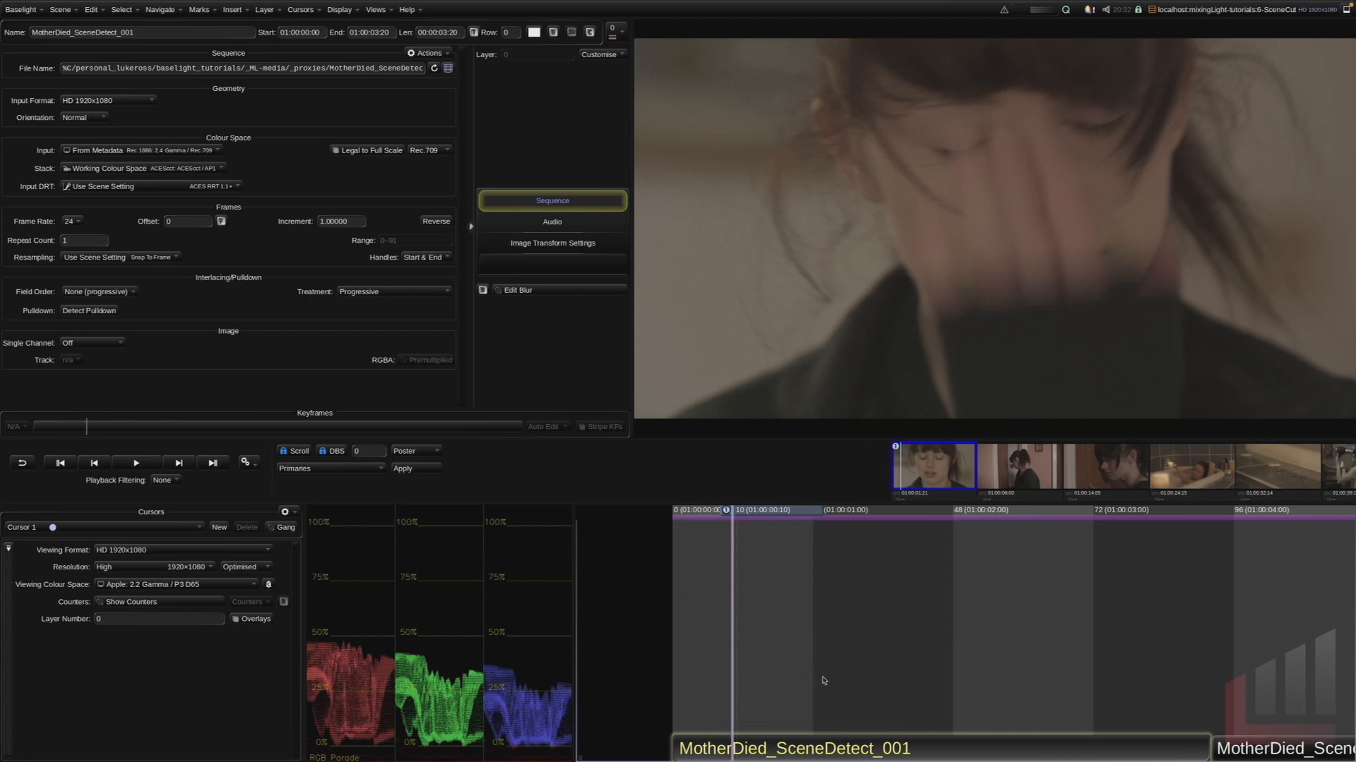
- Check the frames around the mark at frame 742 in the bathtub-edge shot and remove that mark from the strip
key(ctrl+Right)
key(Left)
key(Right)
key(Right)
key(Right)
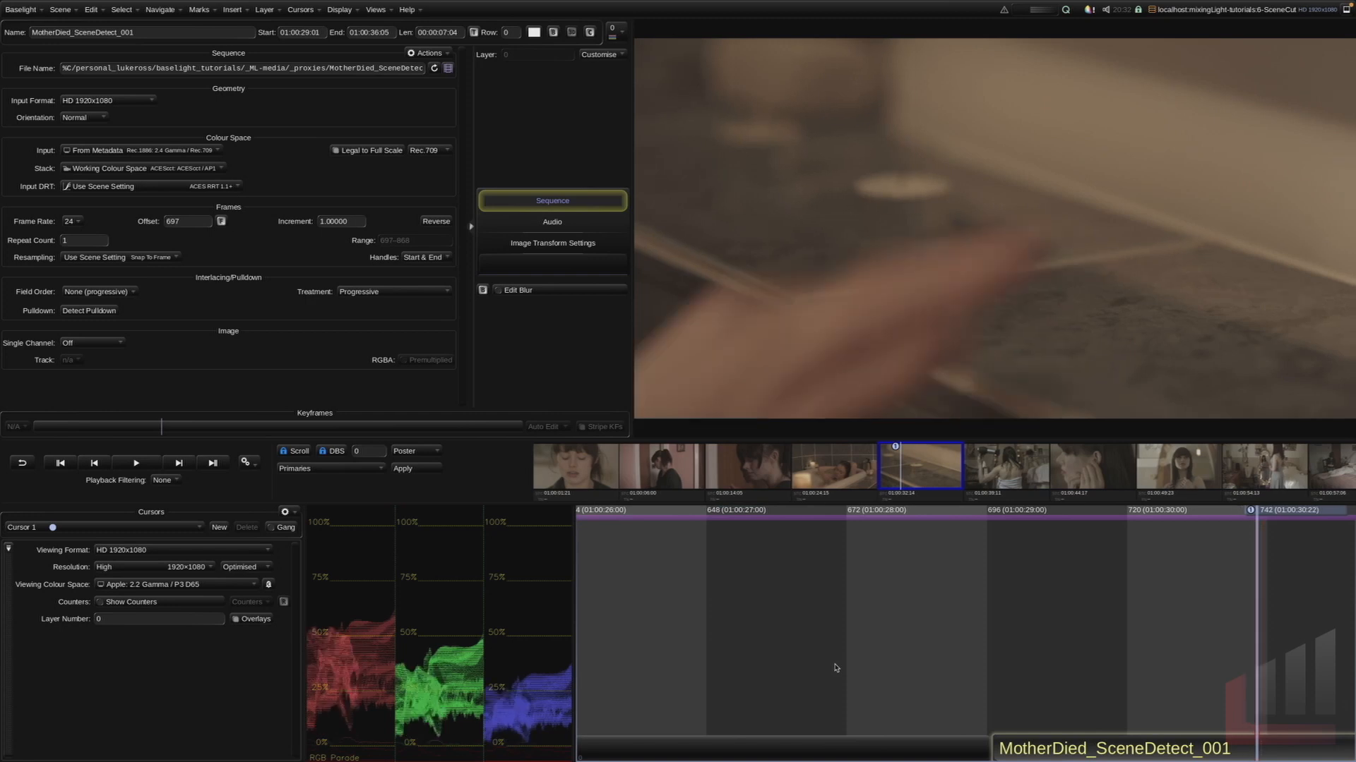
key(Left)
key(Left)
key(Left)
key(Left)
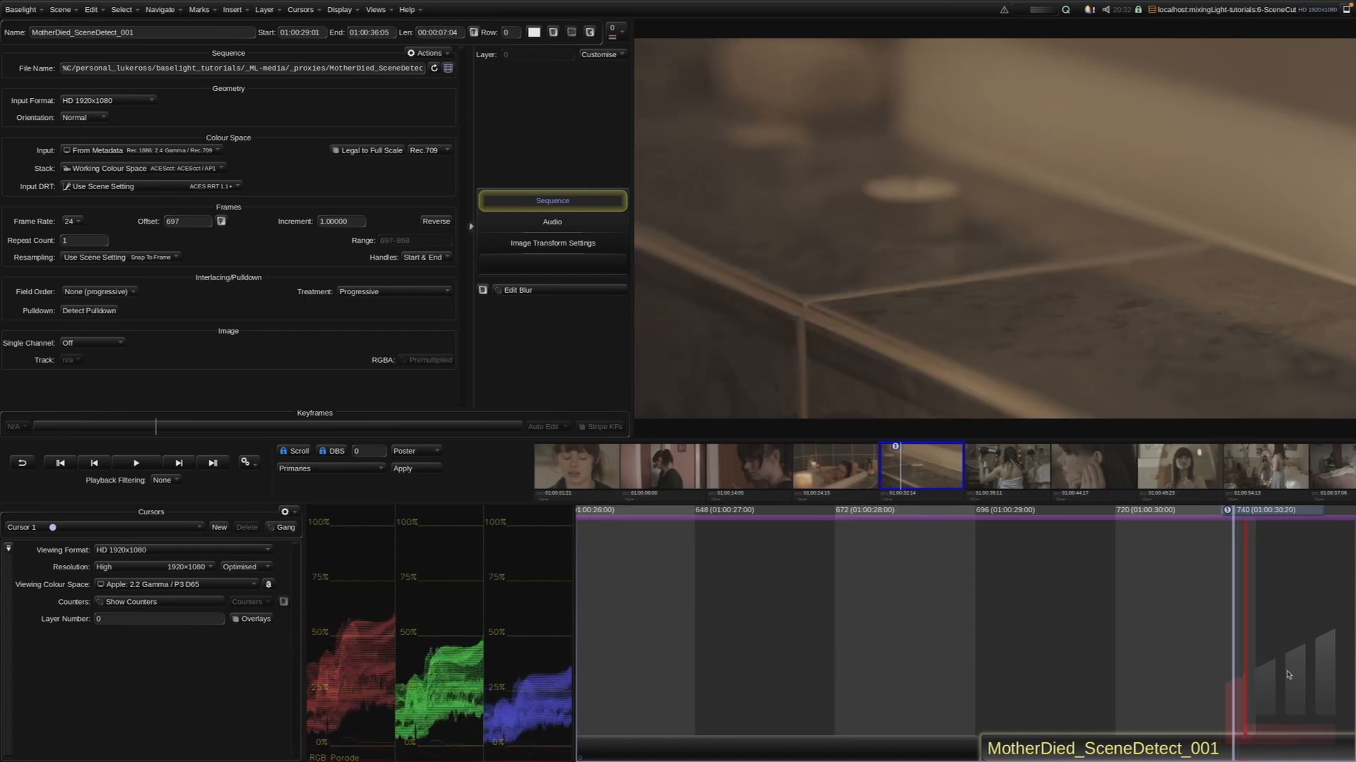
right_click(1249, 672)
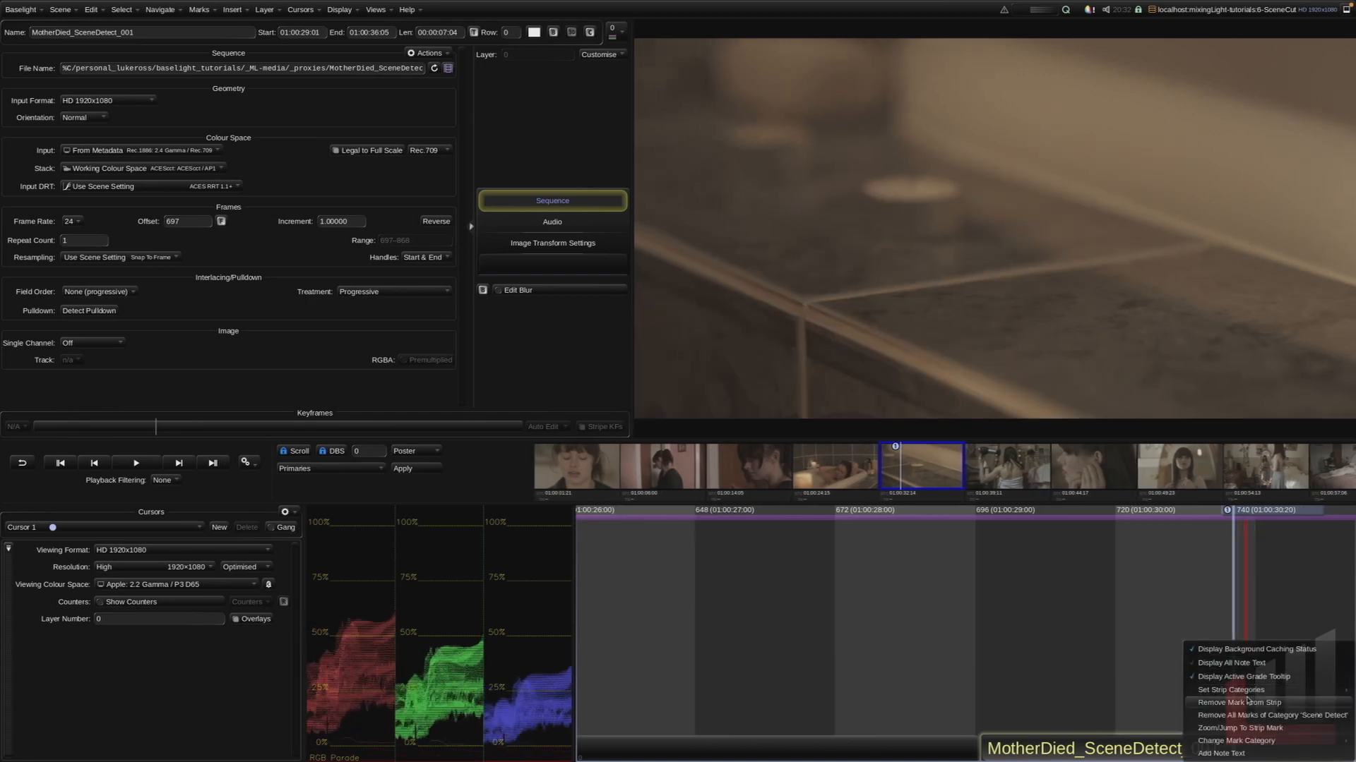
click(1247, 703)
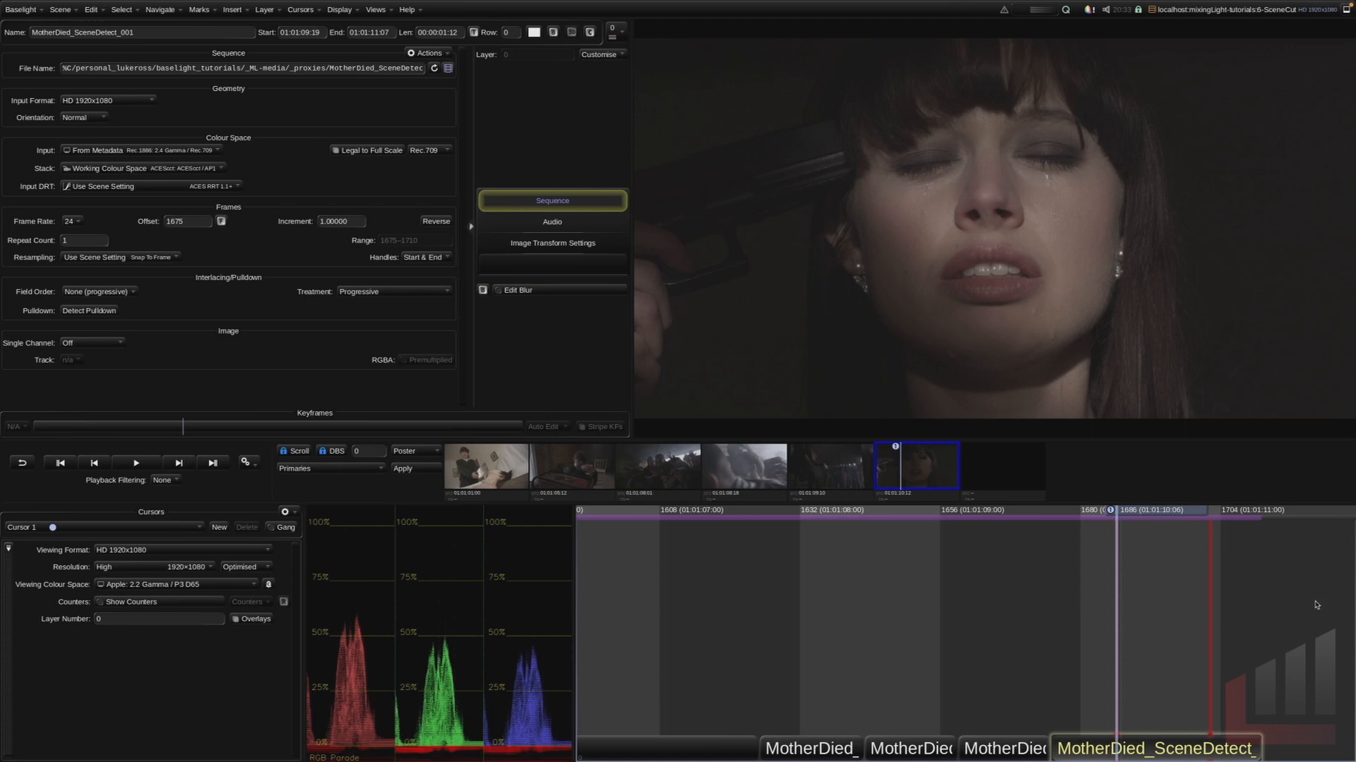
- Examine the frames on either side of the mark at frame 1686 in the woman's dark close-up shot
key(Left)
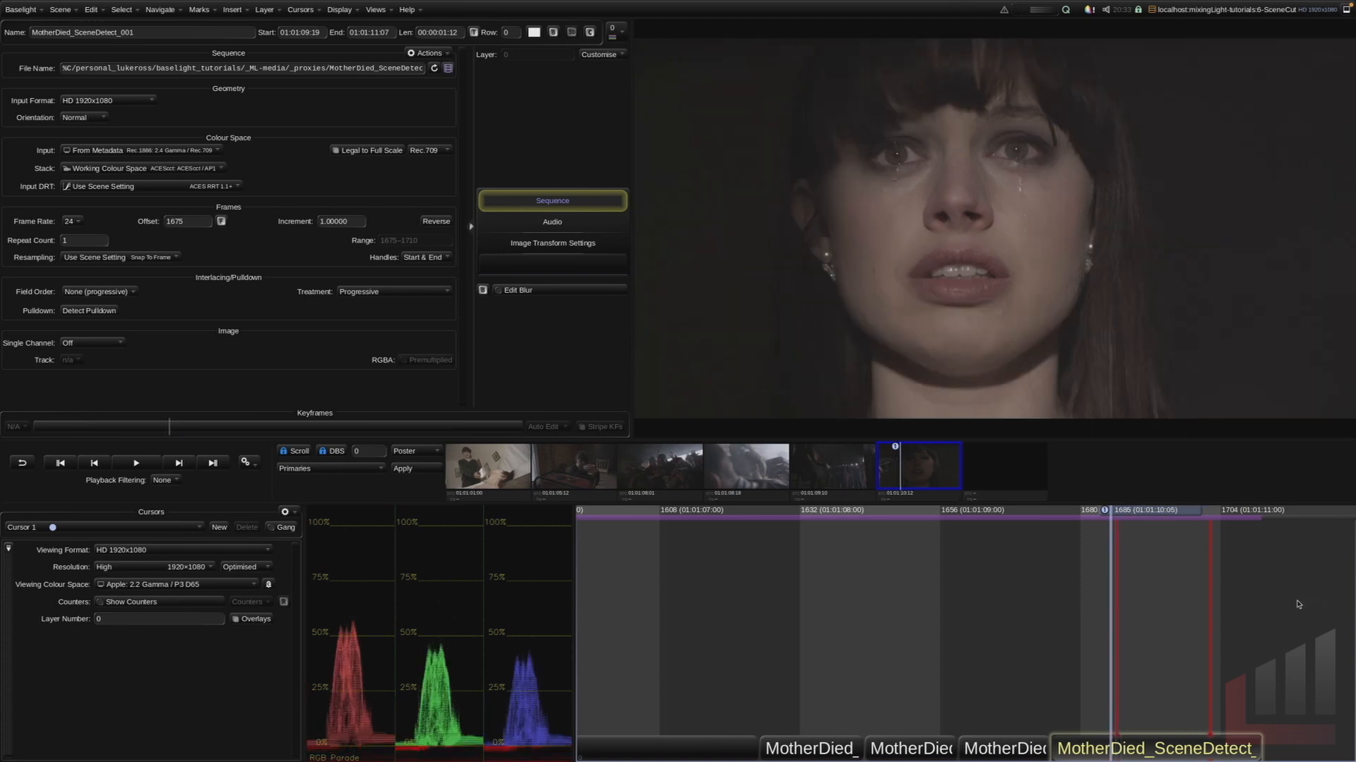
key(Right)
key(Left)
key(Right)
key(m)
drag(1139, 514, 1169, 534)
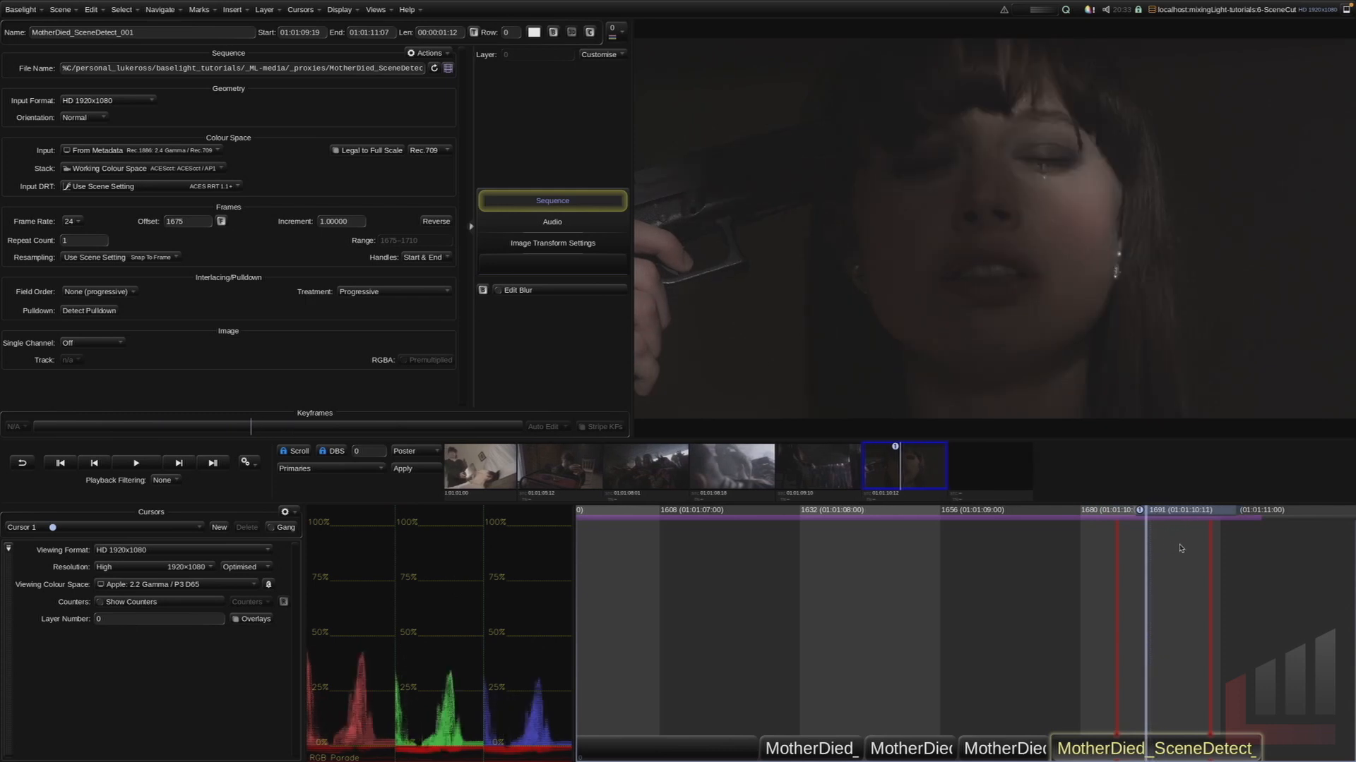
key(Left)
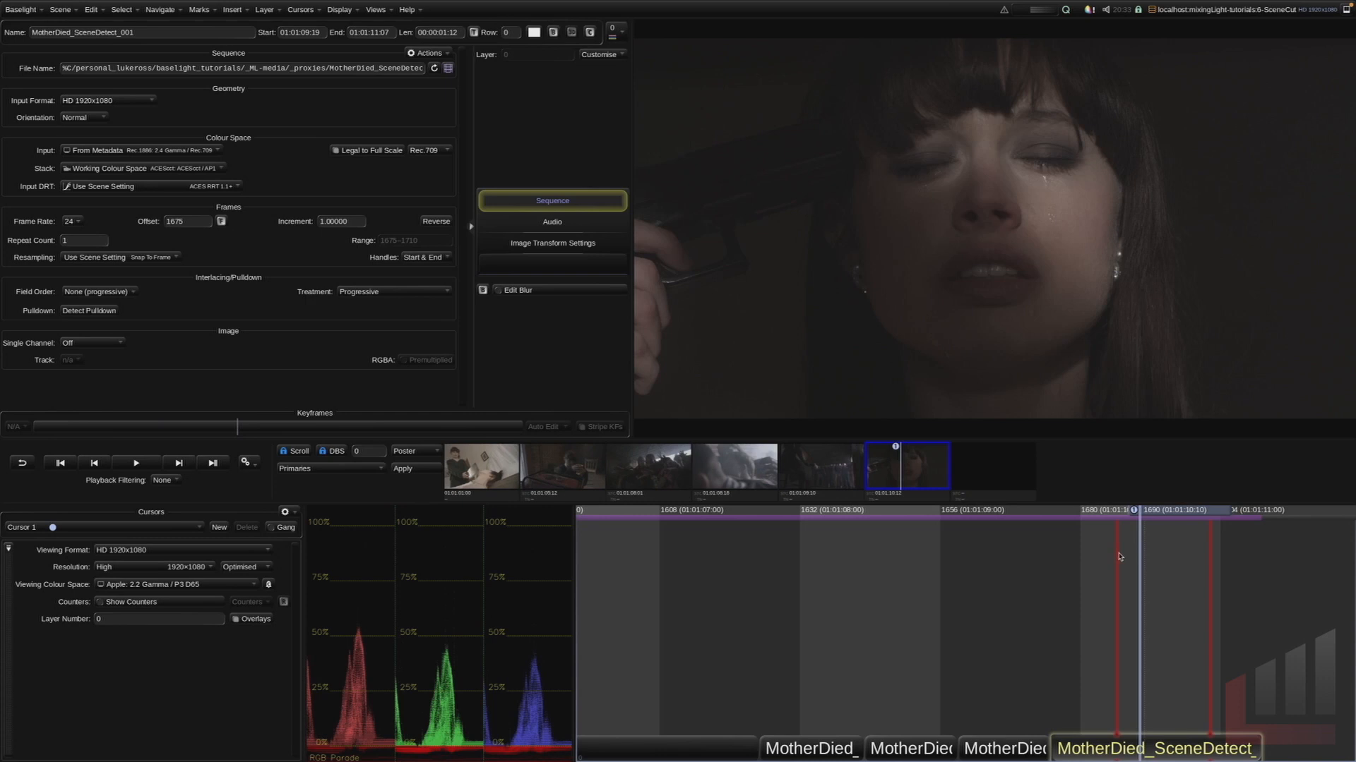
- Split the dark close-up shot at the mark on frame 1686
click(1122, 554)
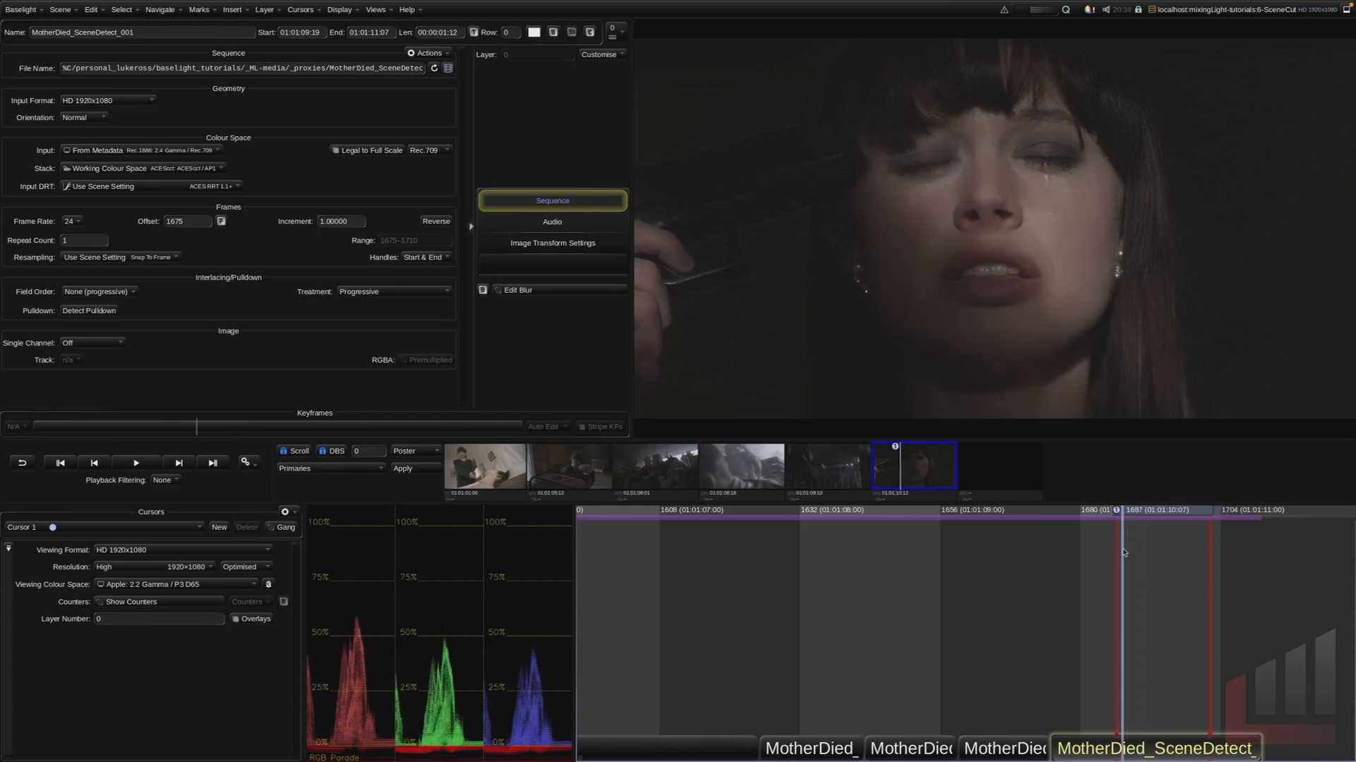
key(Left)
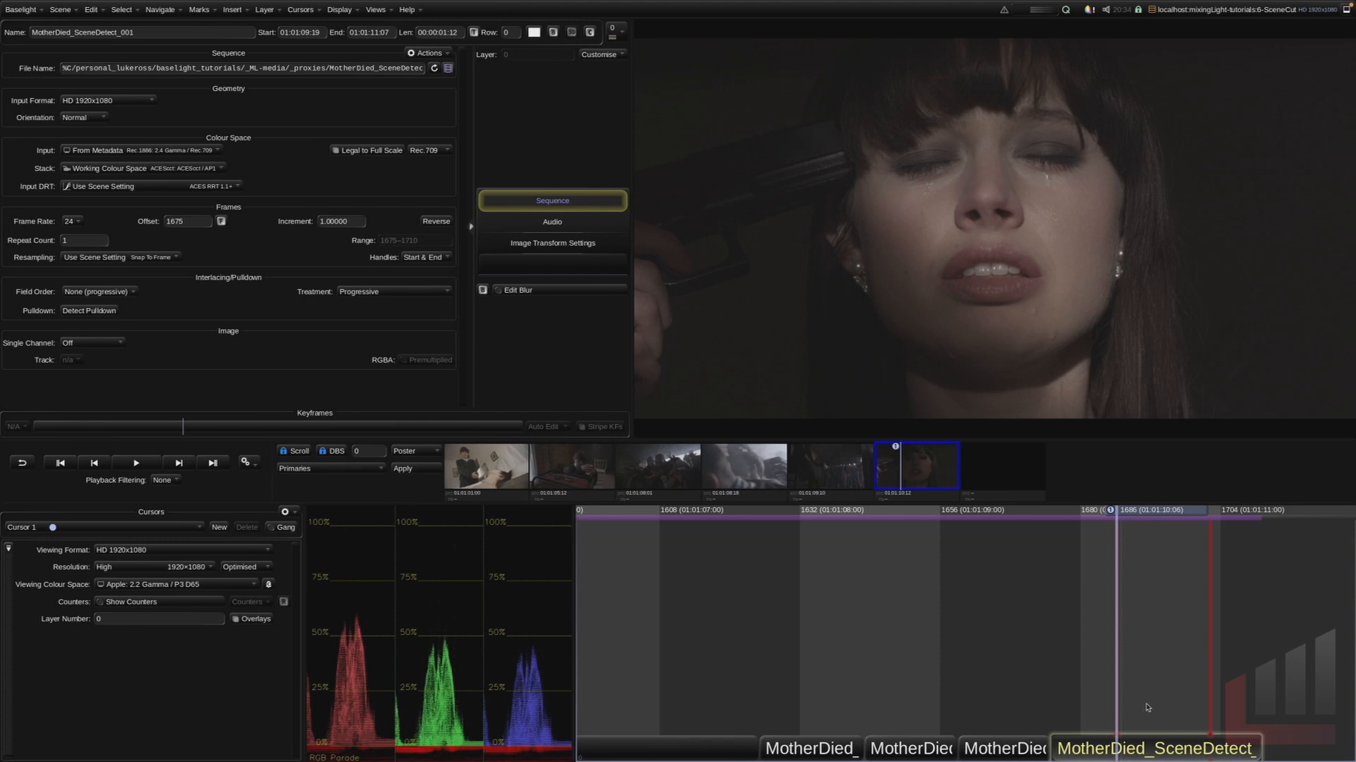
key(ctrl+slash)
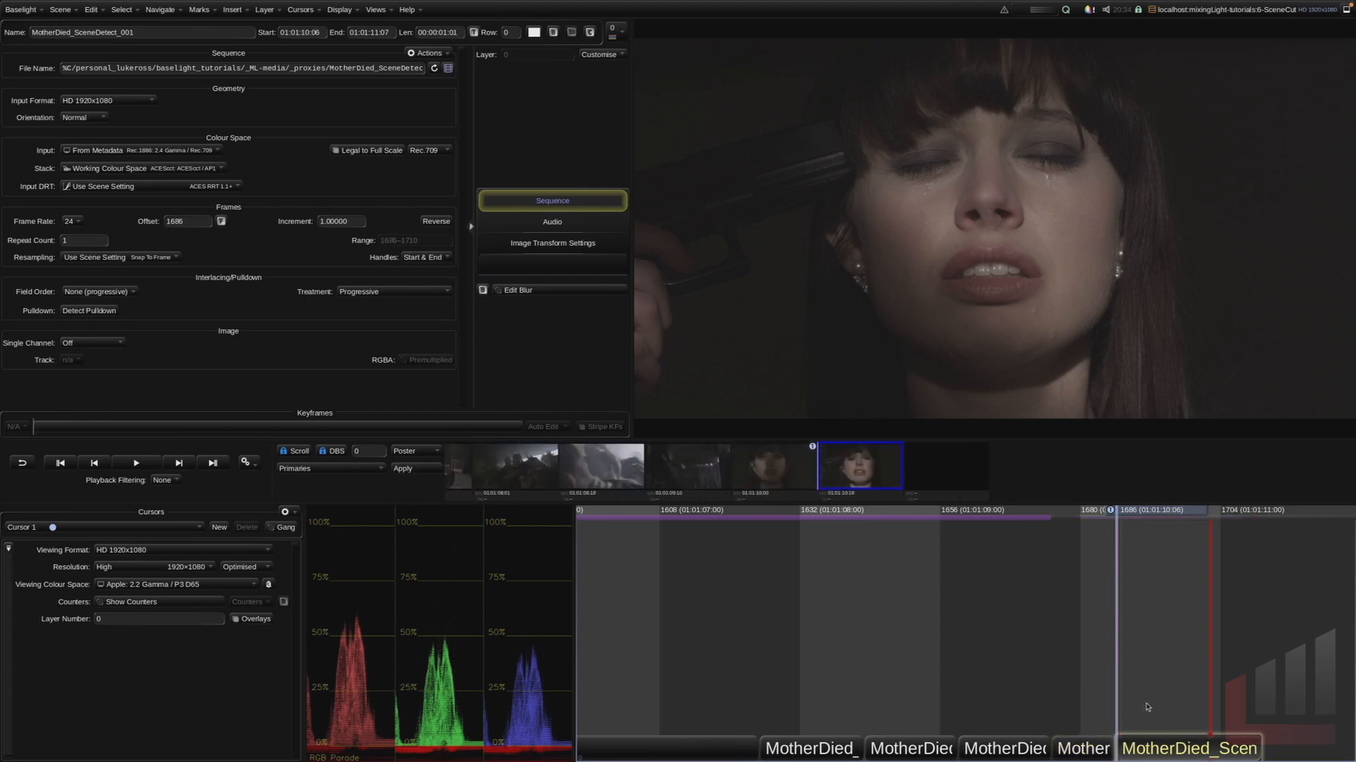
- Review the shot after the new cut, remove its remaining mark near frame 1702, and return to frame 1675
click(1146, 706)
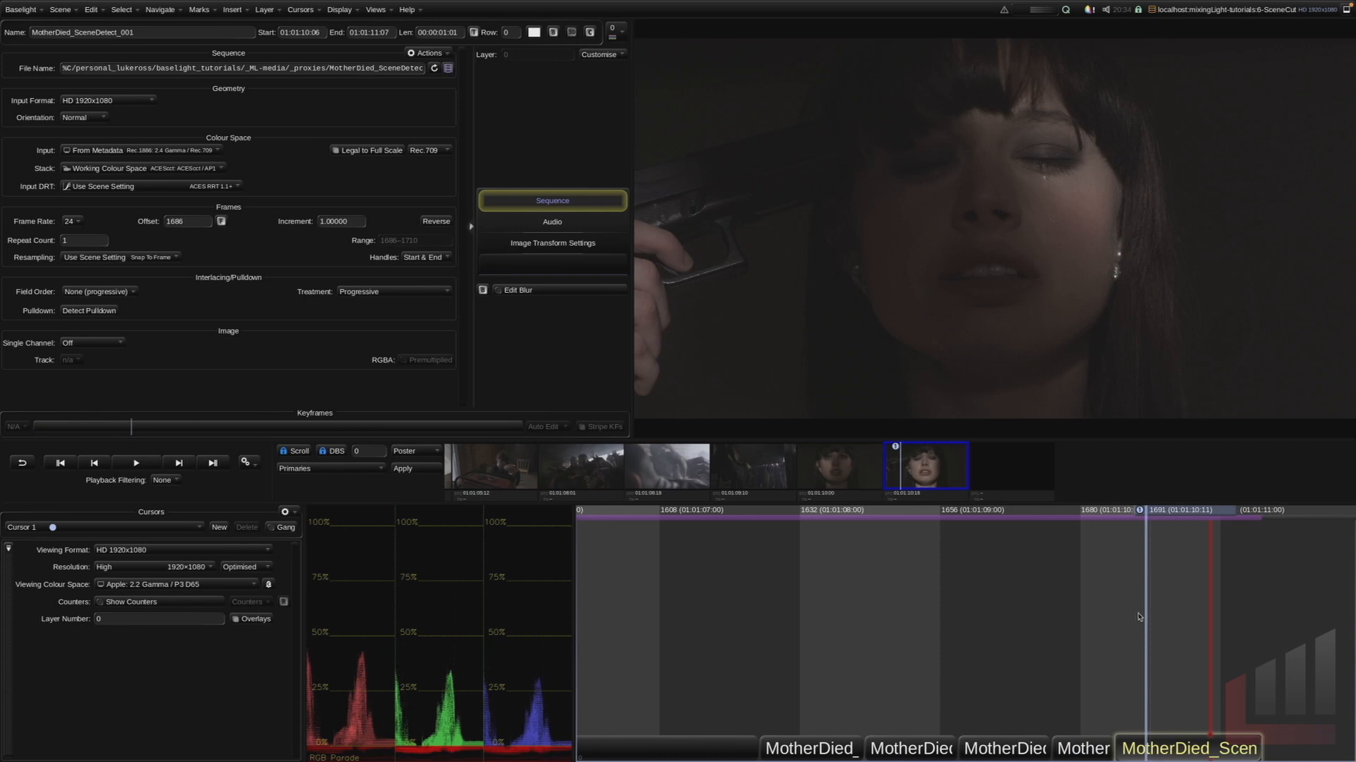
key(space)
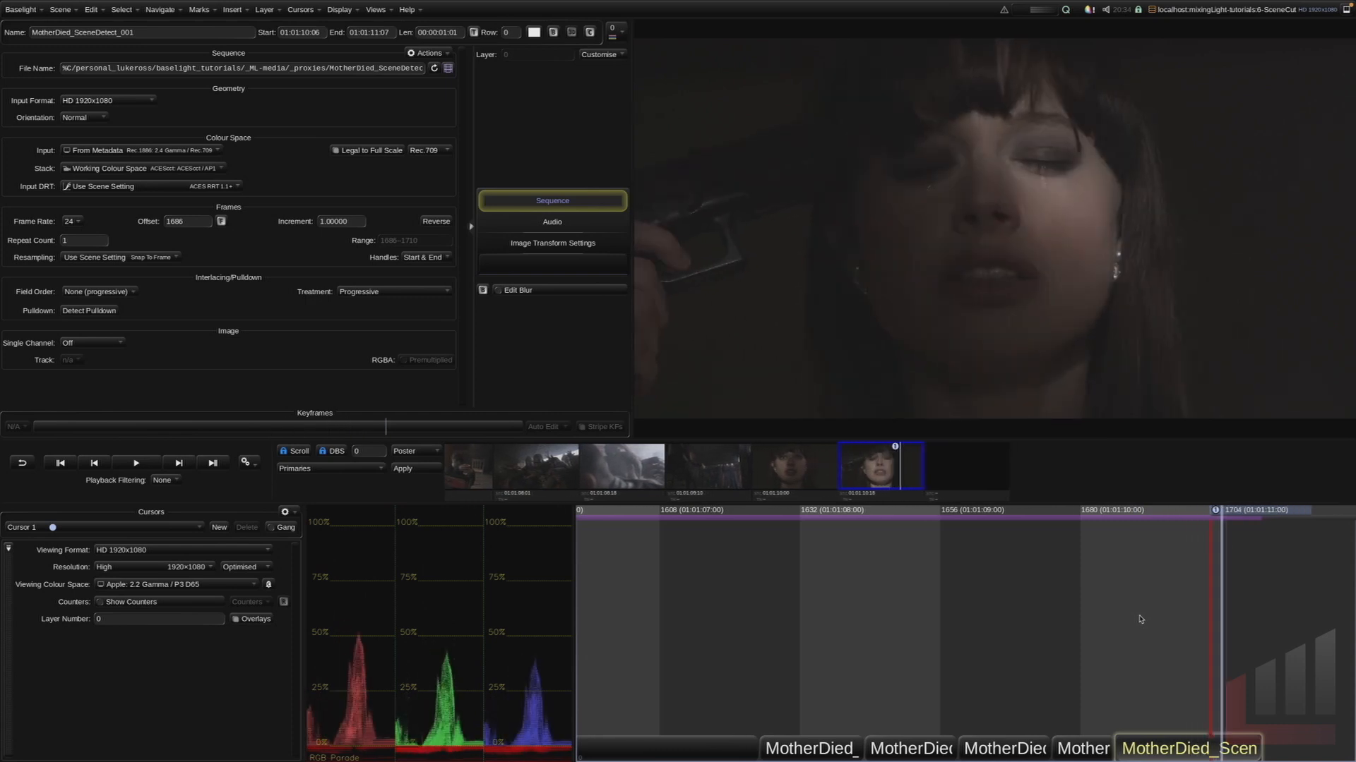
right_click(1212, 588)
click(1214, 651)
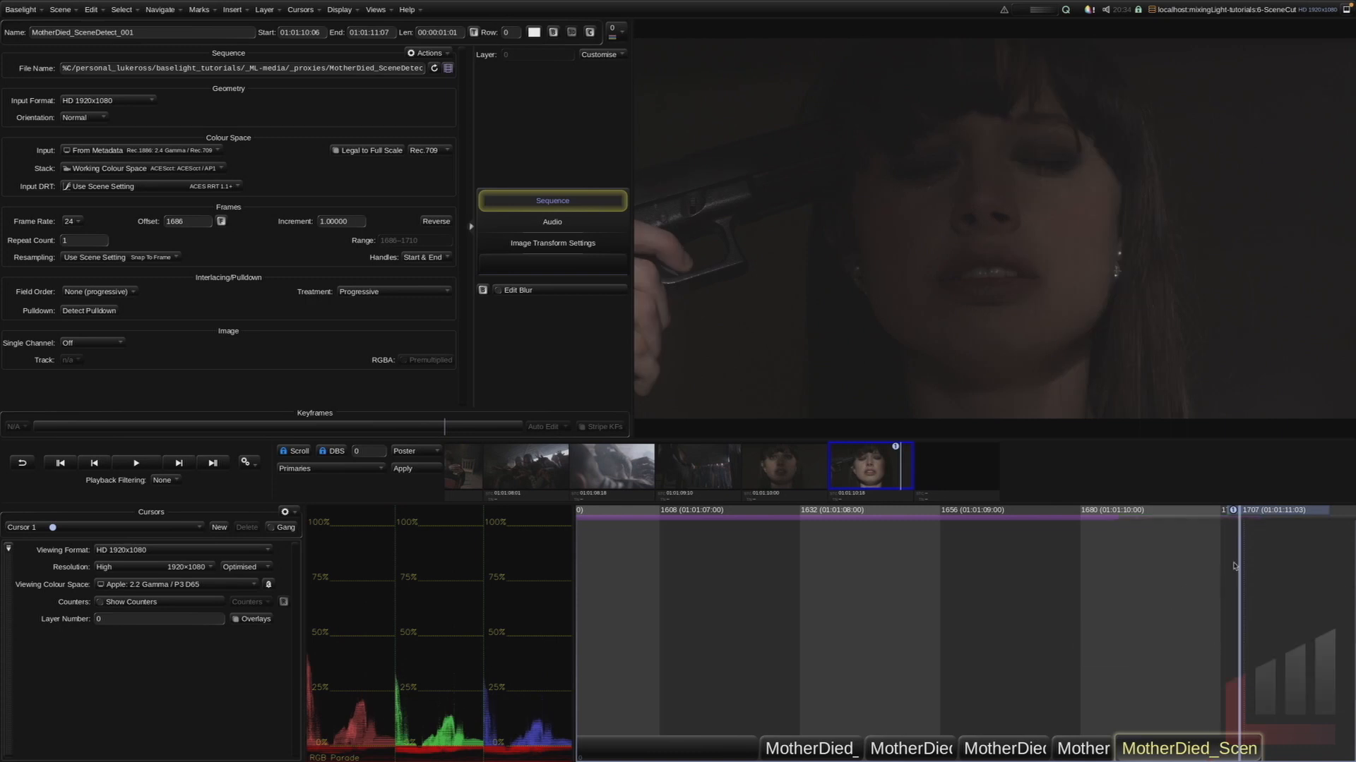
drag(1260, 513, 1071, 555)
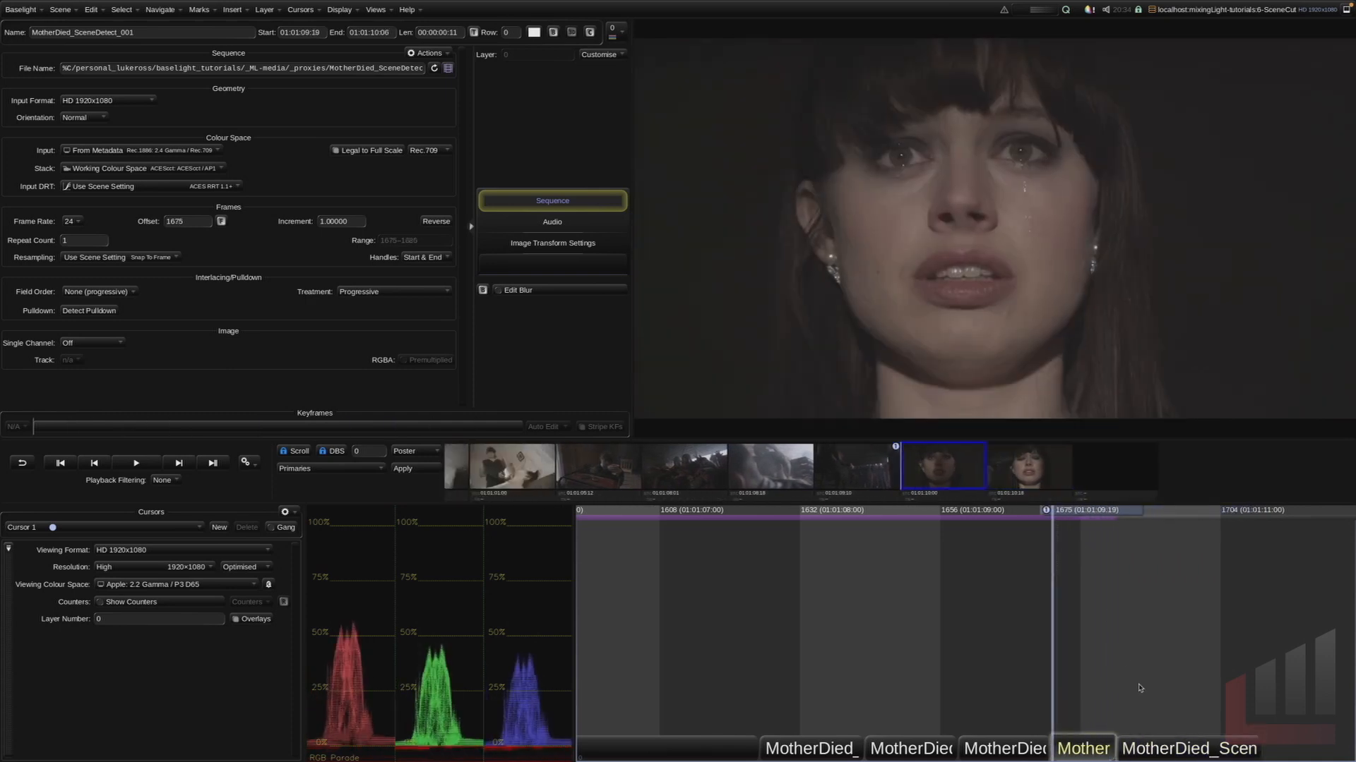
- Add a Base Grade layer to the third shot and push its Balance strongly towards magenta
drag(1142, 688, 705, 544)
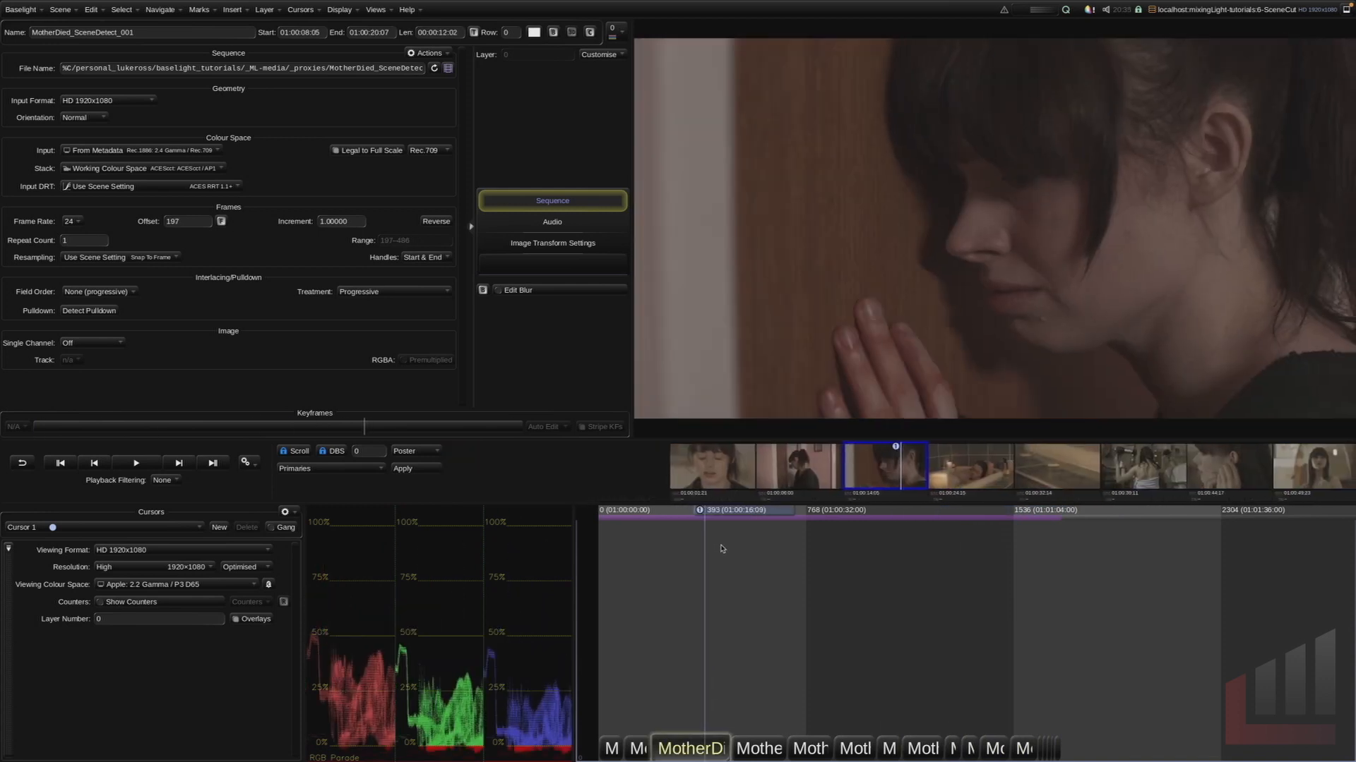
key(p)
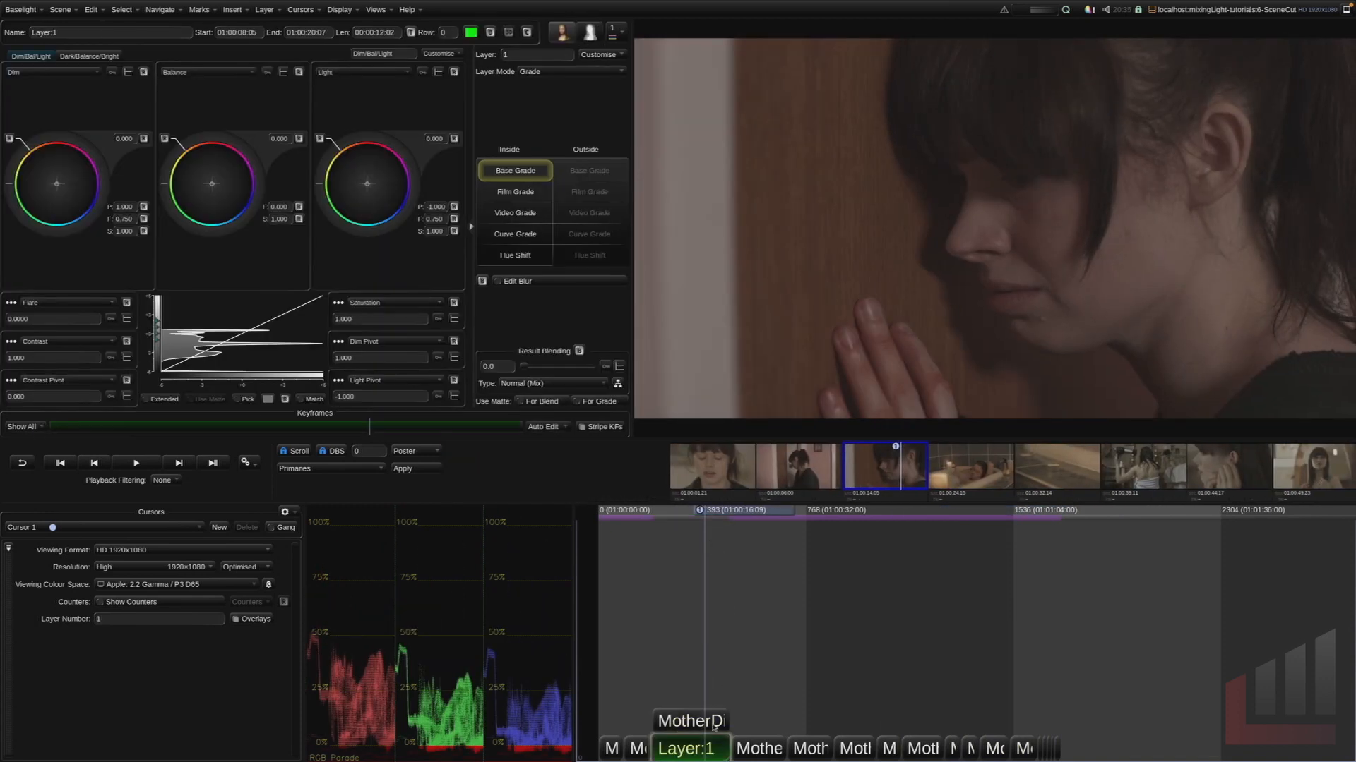
drag(195, 193, 251, 181)
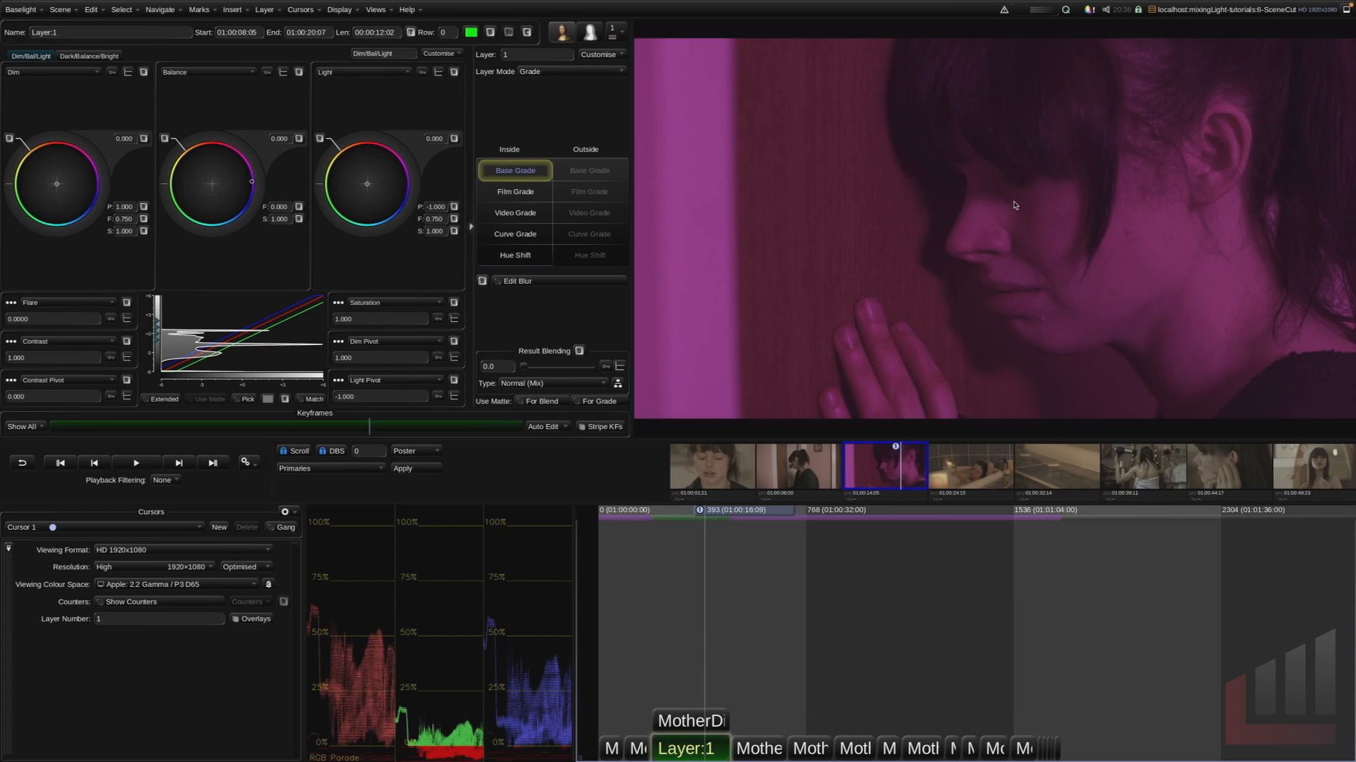
- Open the Scene Detect settings from the graded shot's sequence strip and close them without starting detection
click(701, 723)
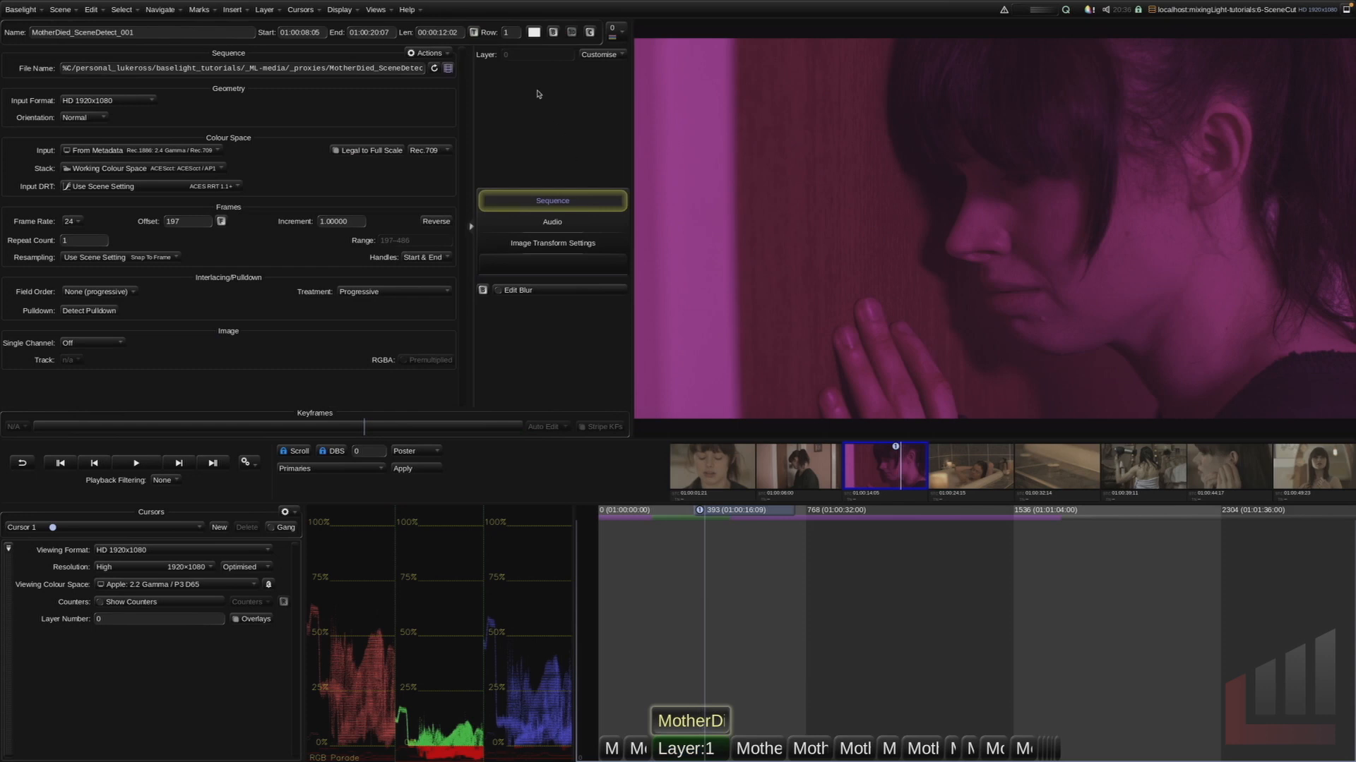
click(428, 53)
click(434, 70)
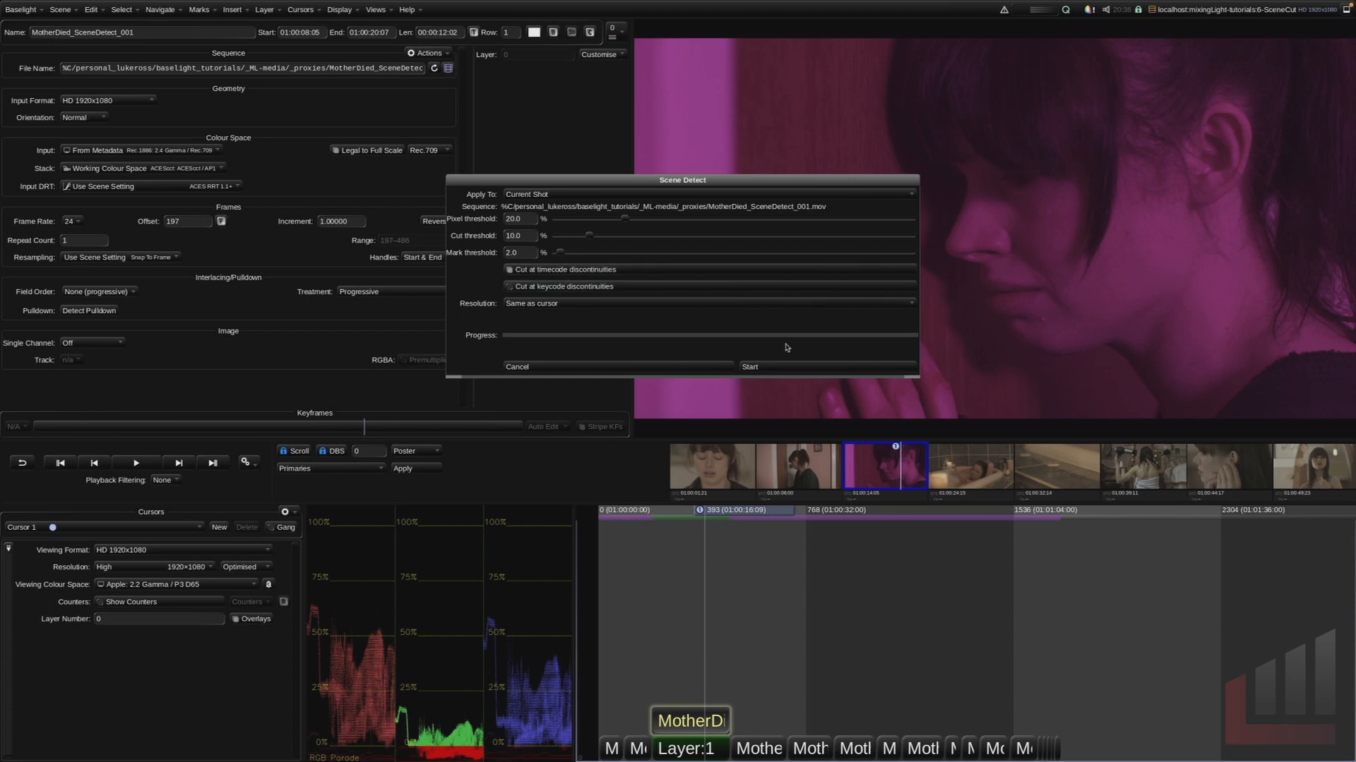
click(706, 366)
- Set the input colour space of the hair-dryer shot starting at frame 869 to ARRI: LogC / Wide Gamut
key(Down)
key(Down)
key(Down)
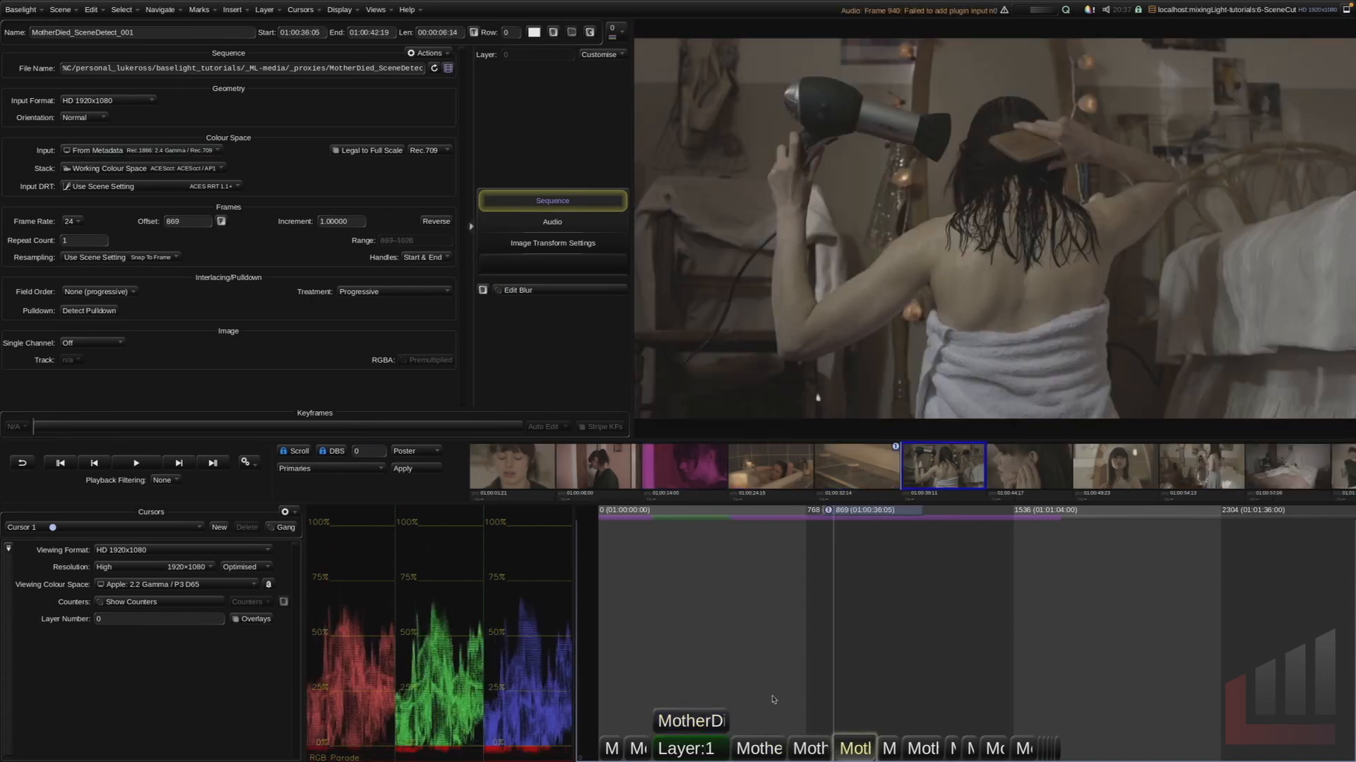
click(123, 151)
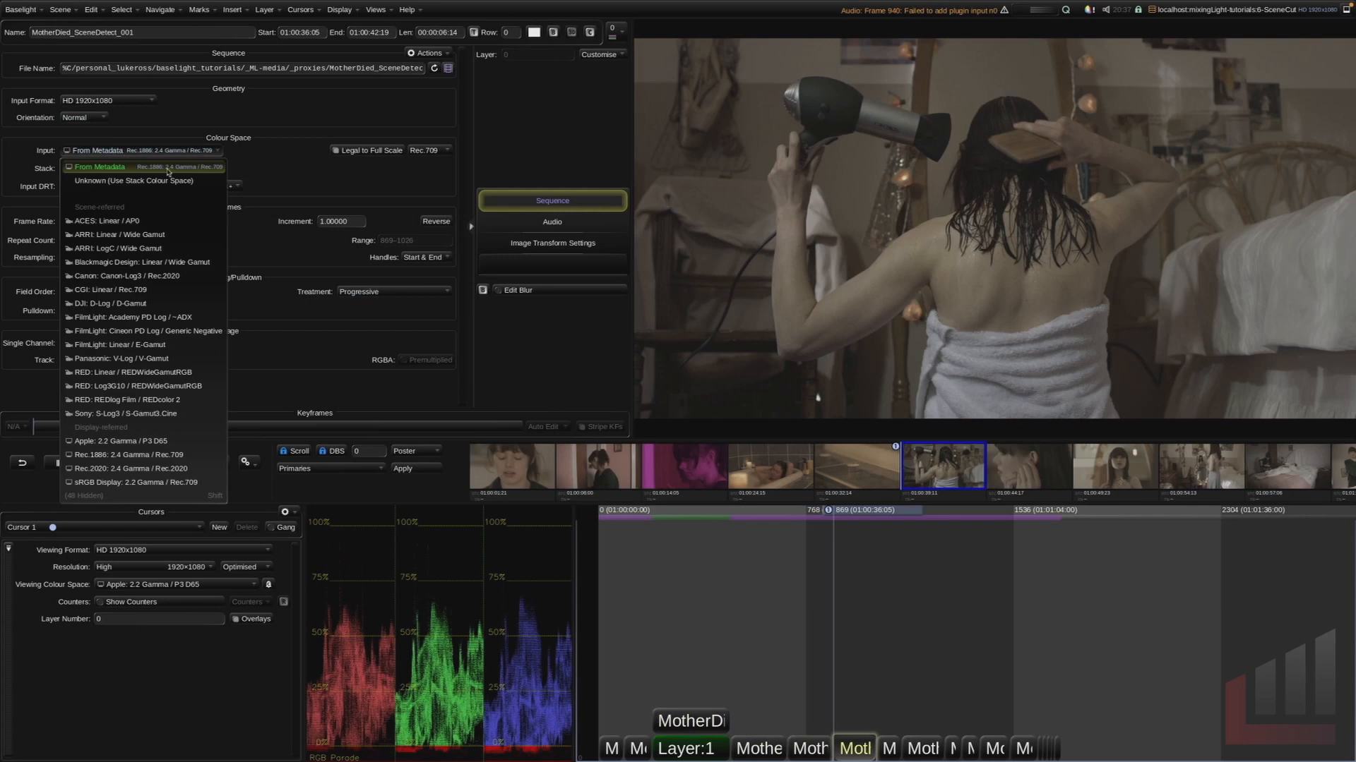
click(160, 249)
- Compare the hair-dryer shot with the shots before and after it, checking the next shot's input colour space
key(Up)
key(Down)
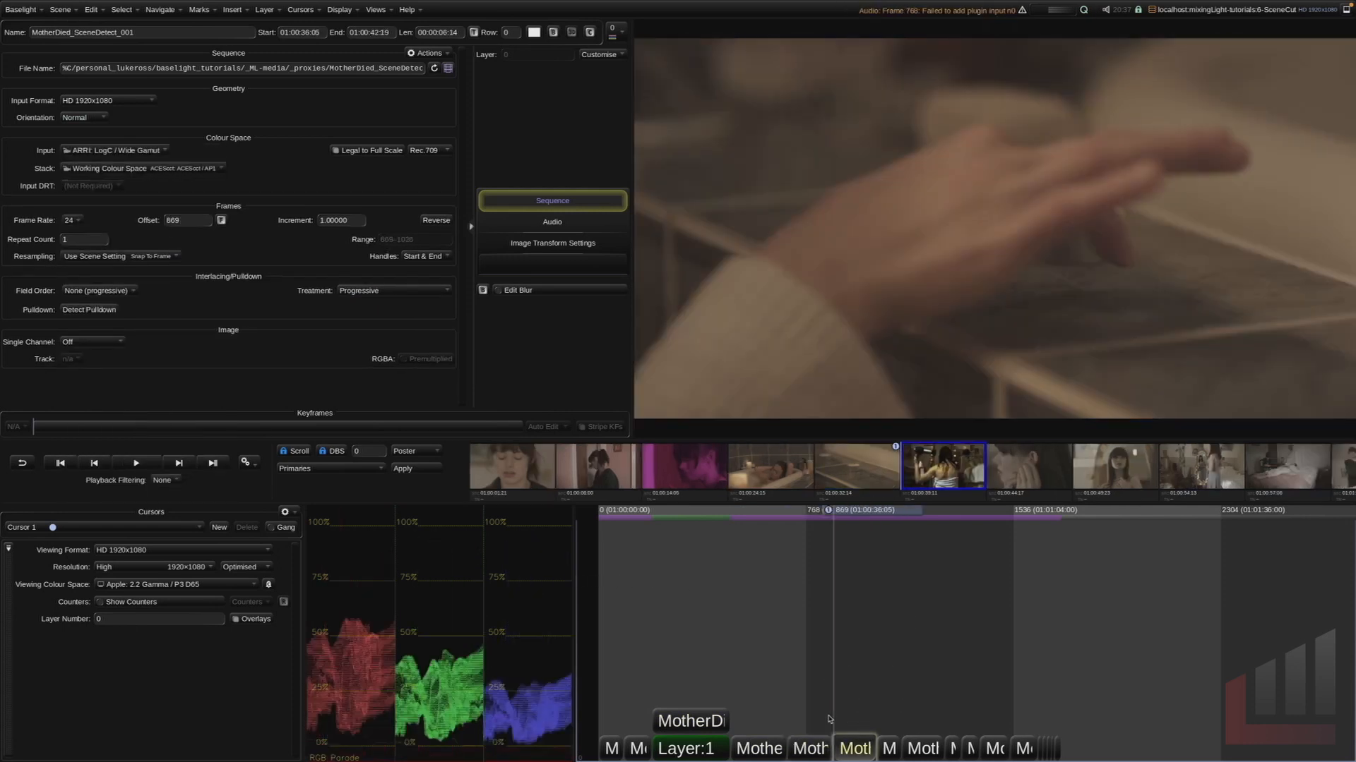
key(Down)
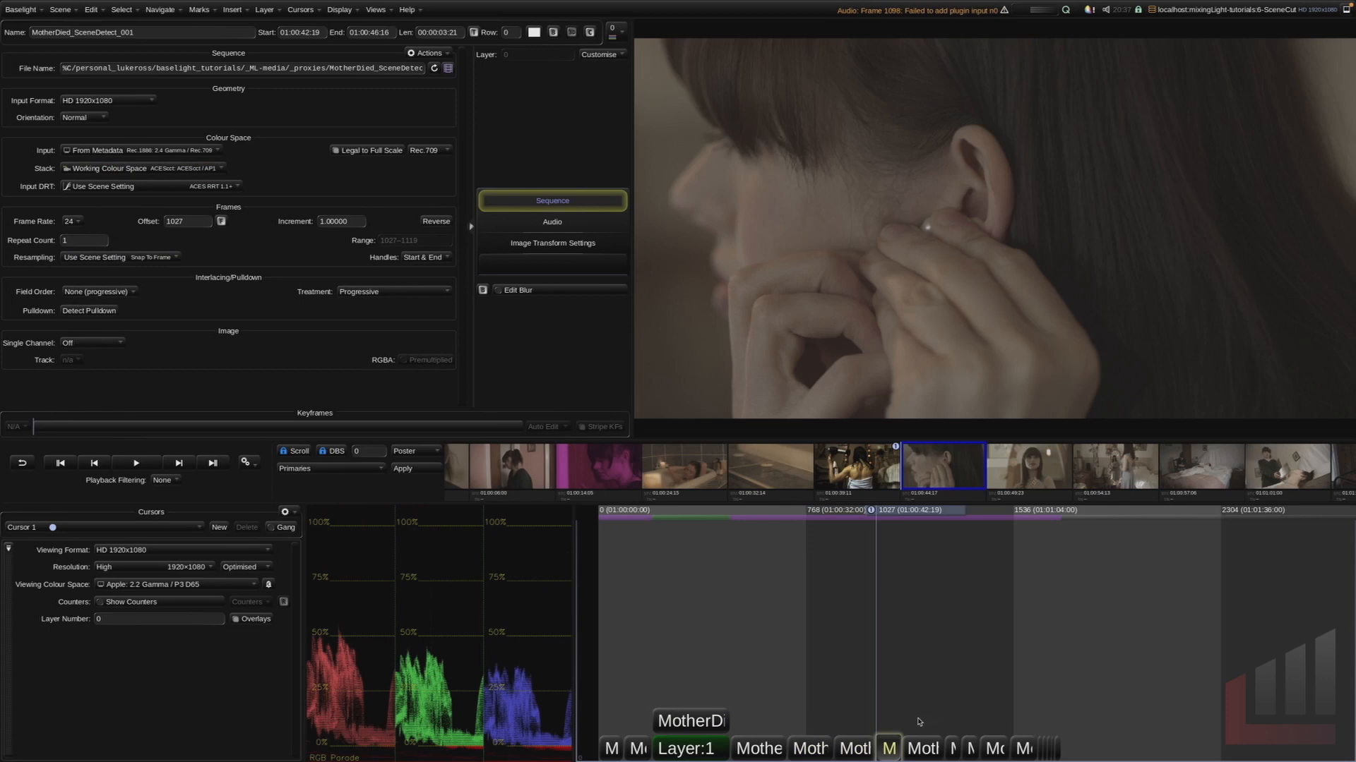